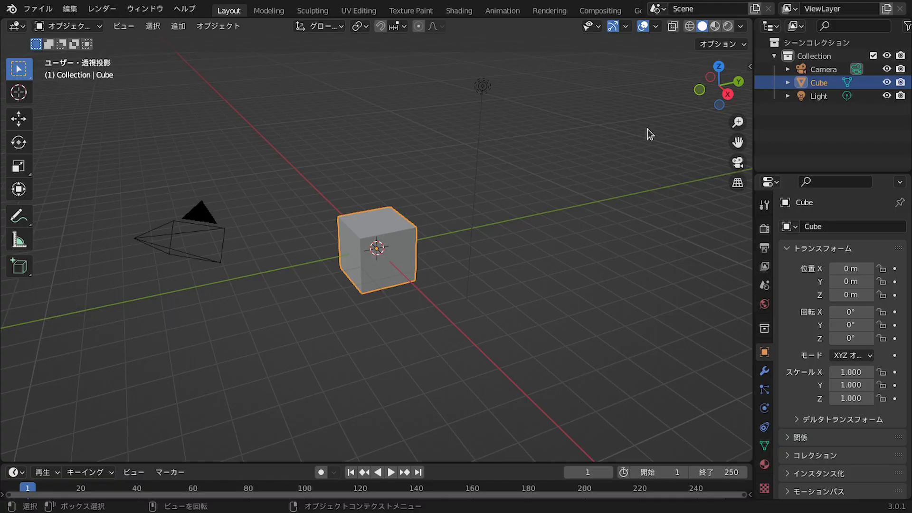
left_click_drag(532, 59, 114, 370)
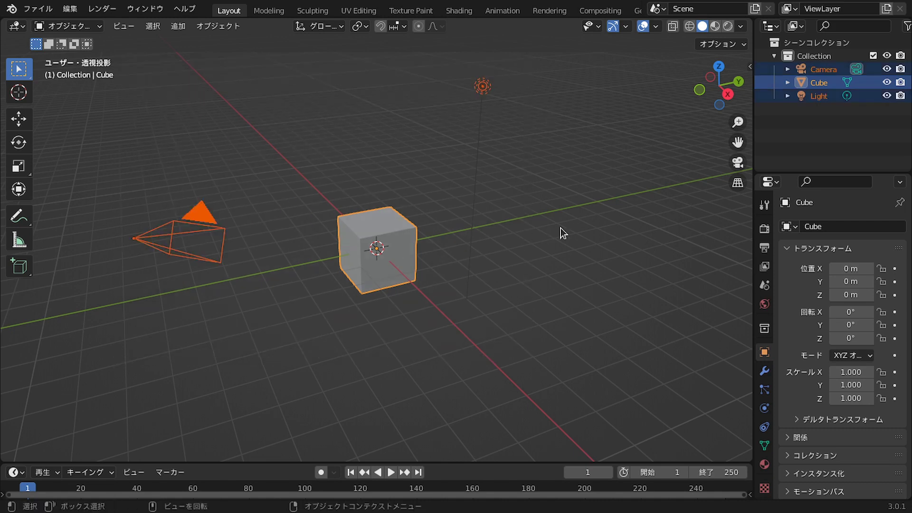
key("x")
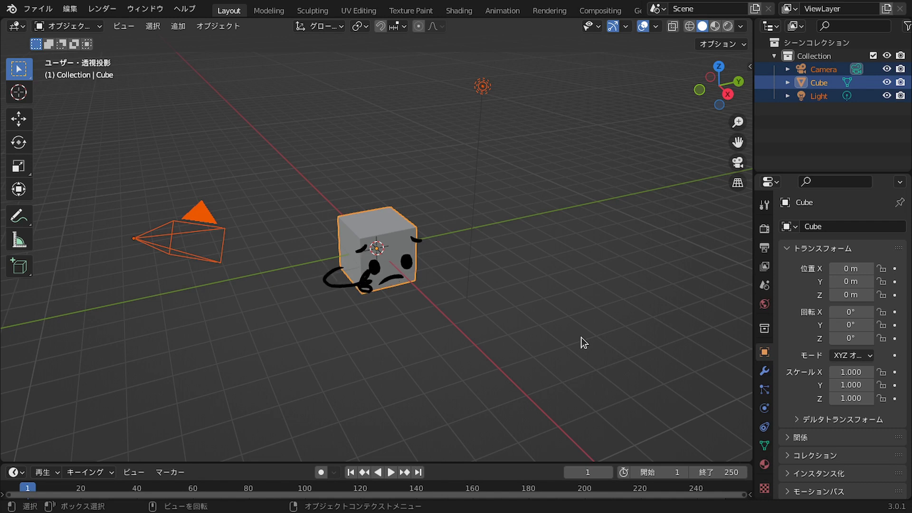
key("alt+a")
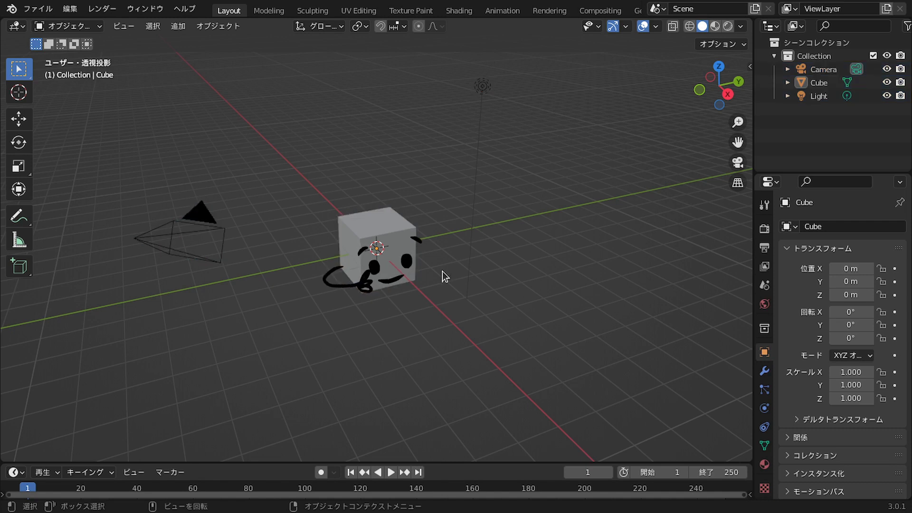
left_click(410, 253)
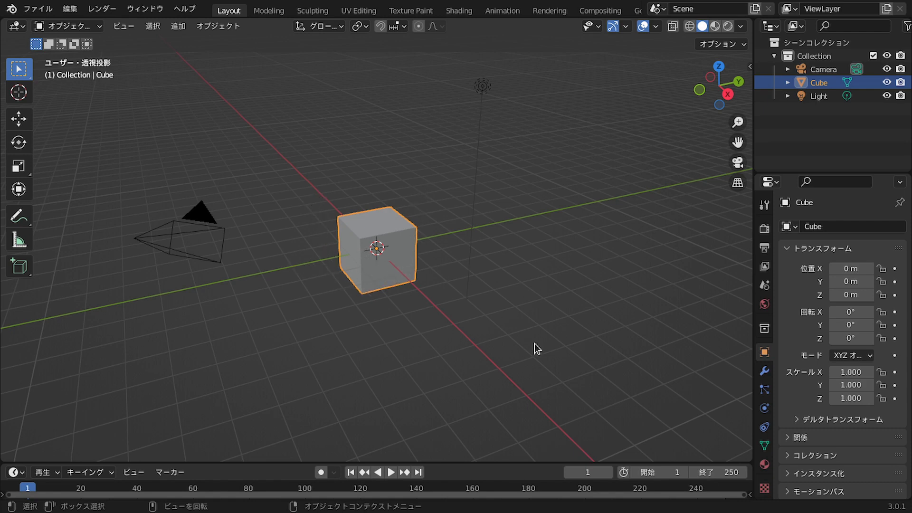
Delete the default camera and light from the scene, keeping the cube
left_click(578, 173)
left_click_drag(577, 163, 479, 96)
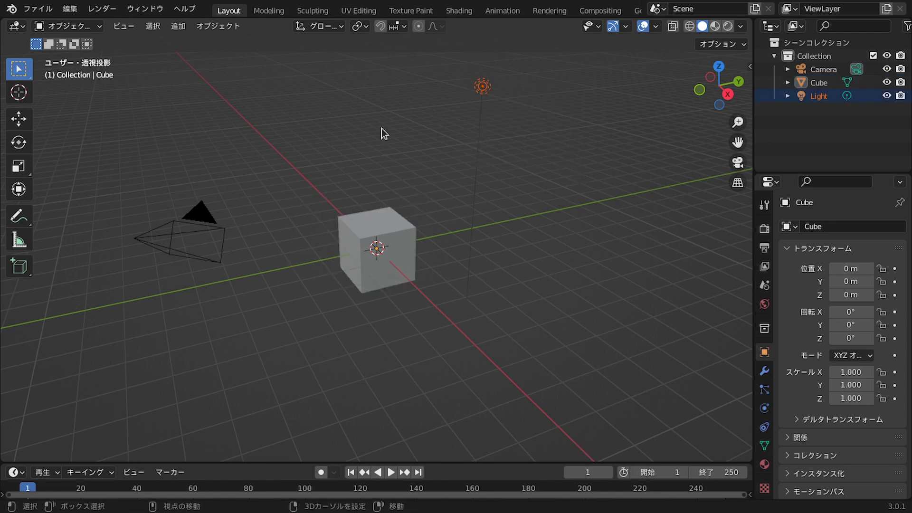
left_click_drag(260, 192, 173, 321)
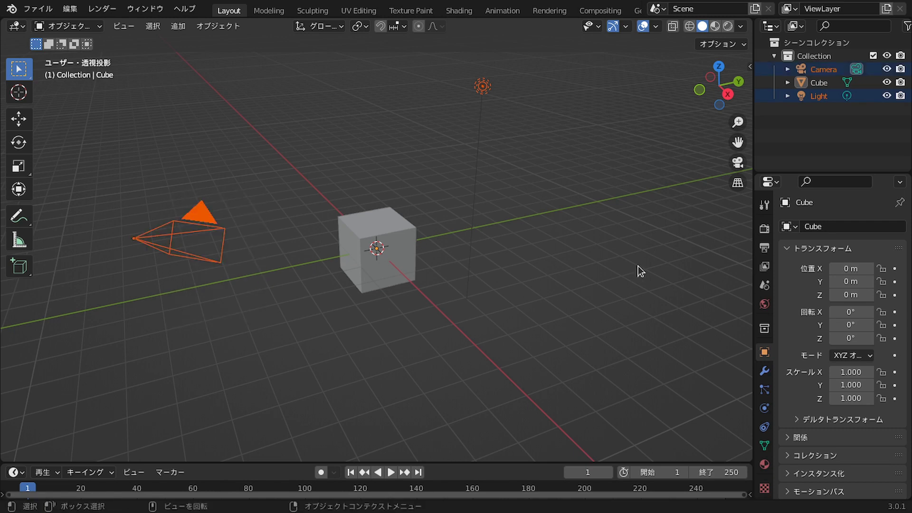
key("x")
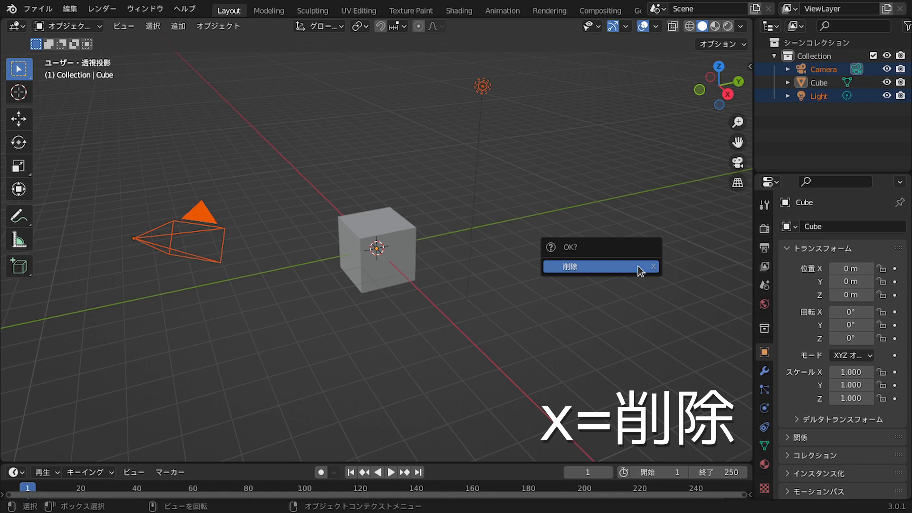
left_click(639, 271)
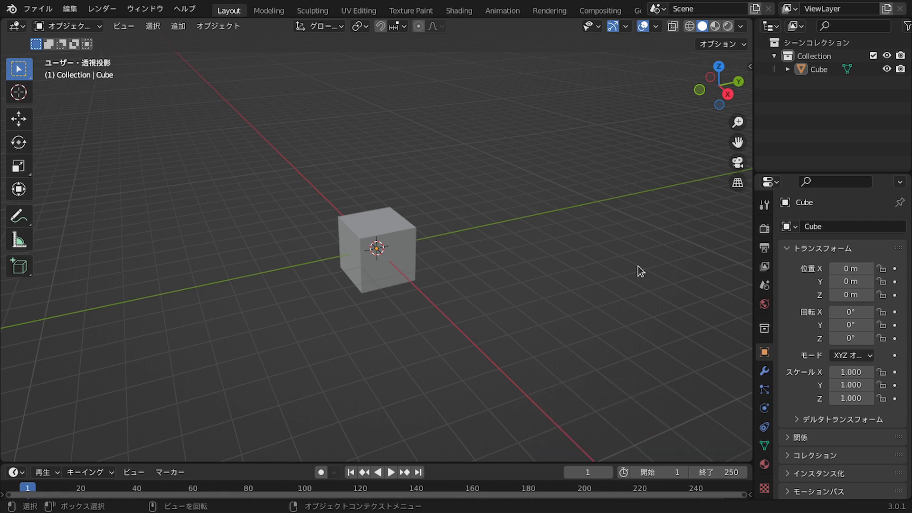
Try switching between orbited and front views, ending in the front orthographic view with the whole cube framed
key("KP_1")
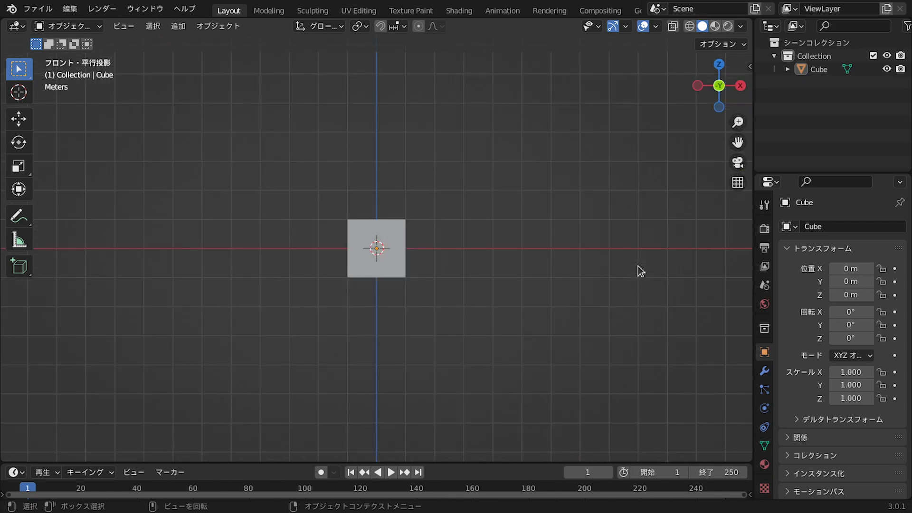
middle_click_drag(676, 252, 574, 274)
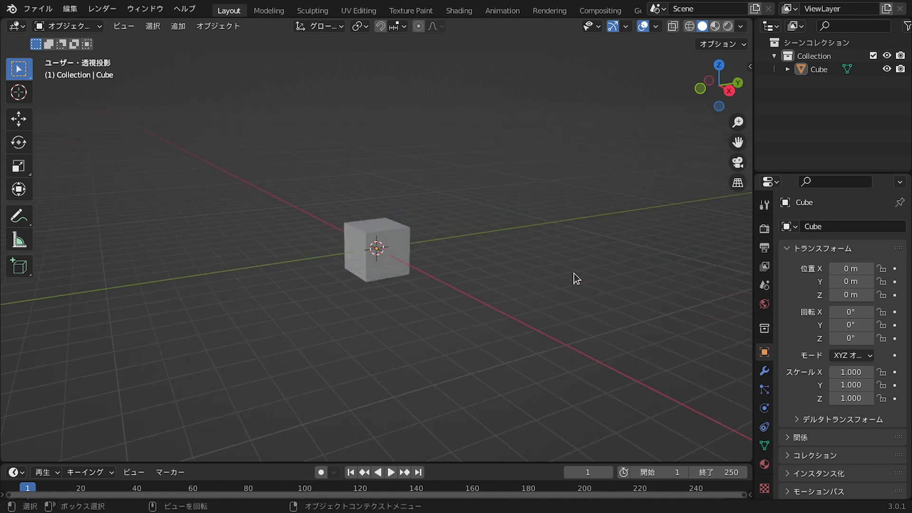
key("grave")
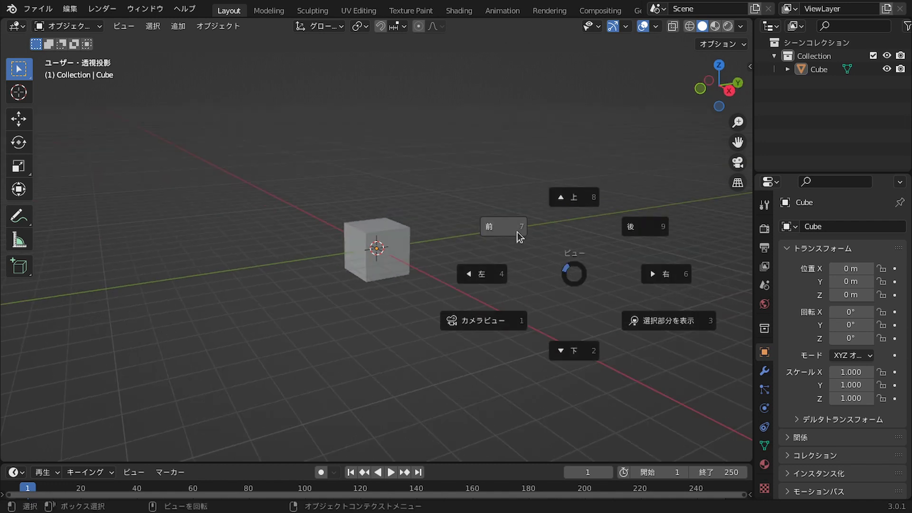
left_click(519, 237)
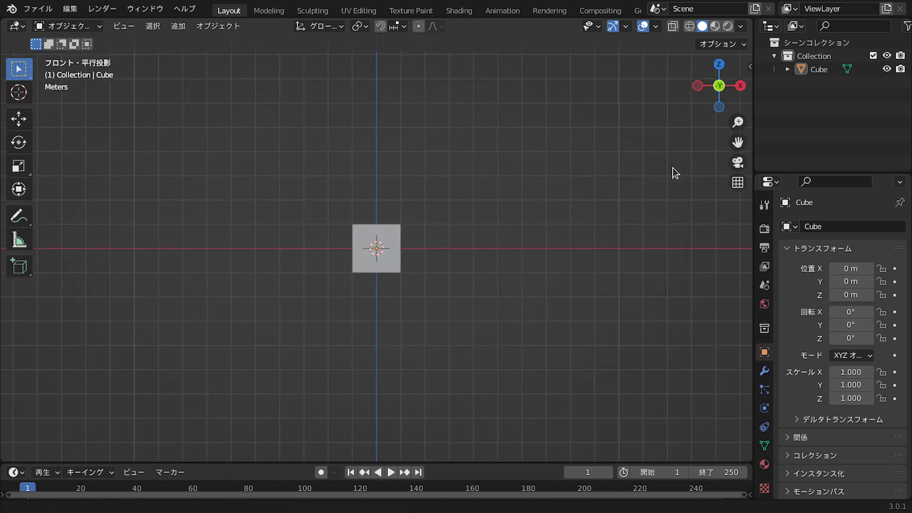
middle_click_drag(673, 167, 501, 262)
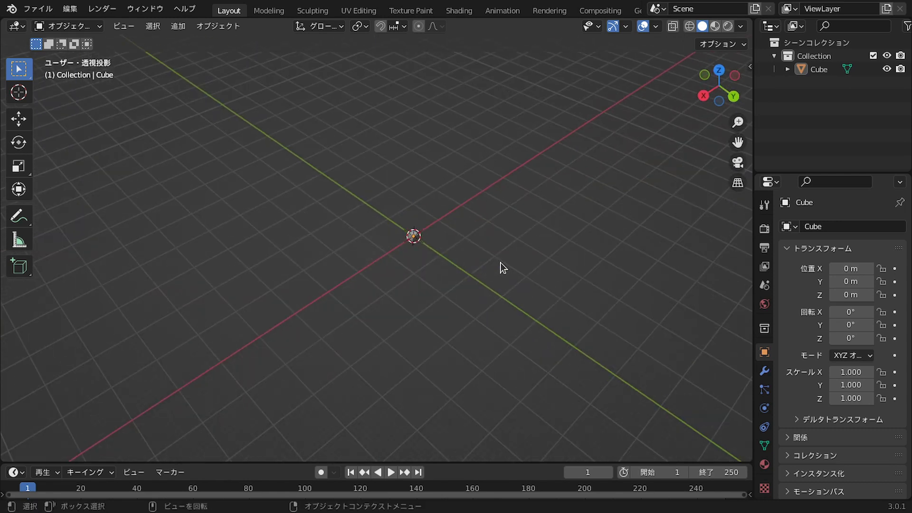
key("Home")
key("KP_1")
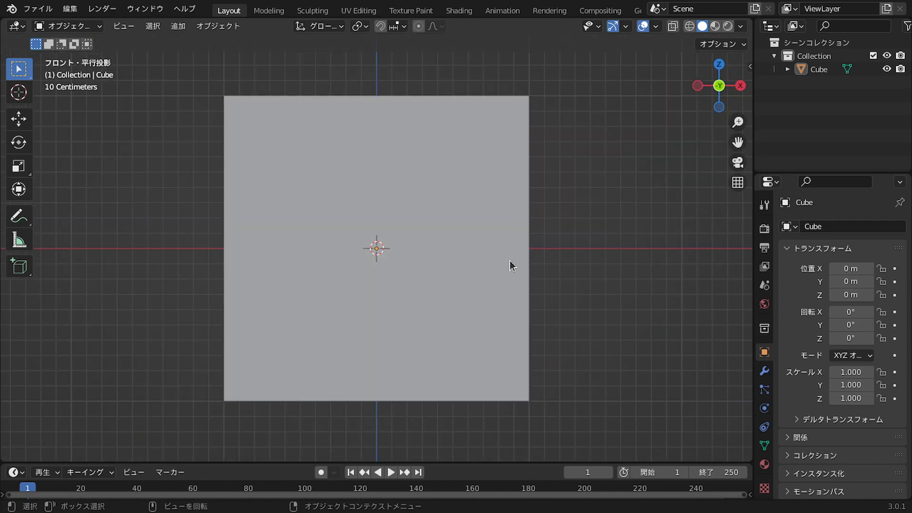
scroll(609, 258, "down", 3)
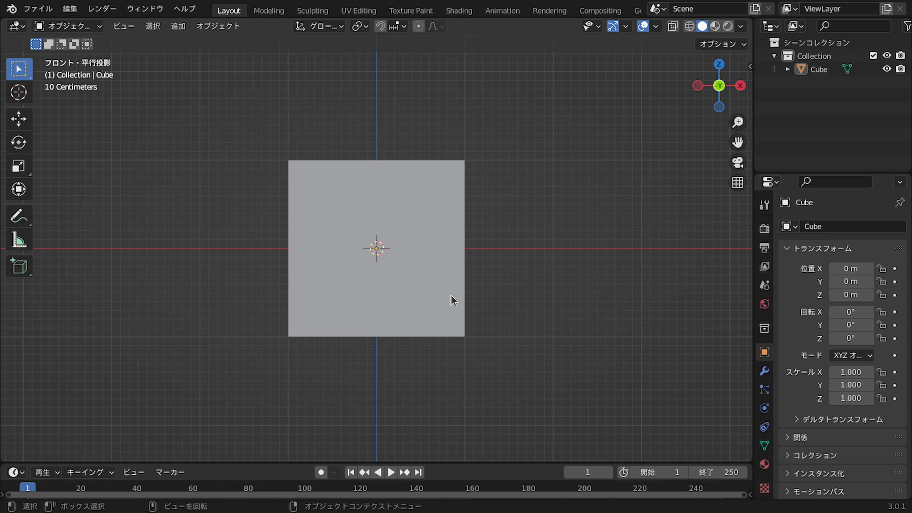
Add a Subdivision Surface modifier to the cube
left_click(451, 295)
left_click(765, 371)
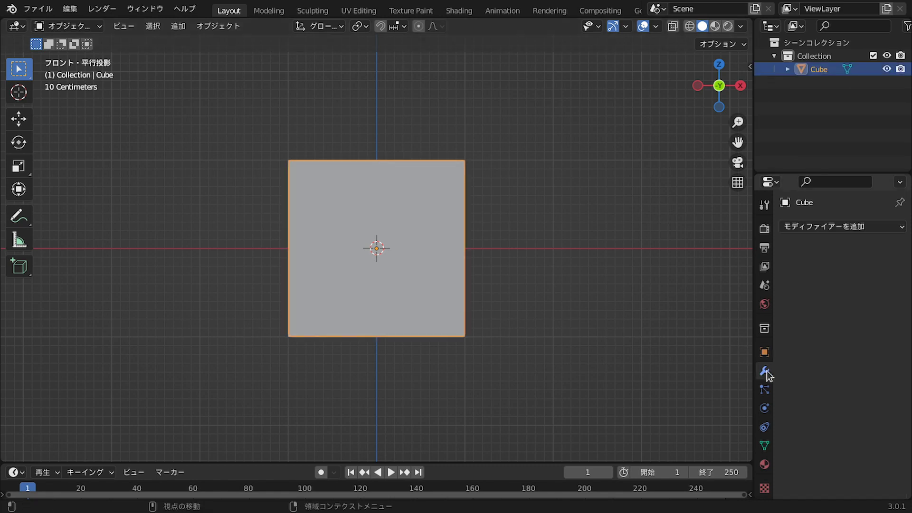
left_click(836, 227)
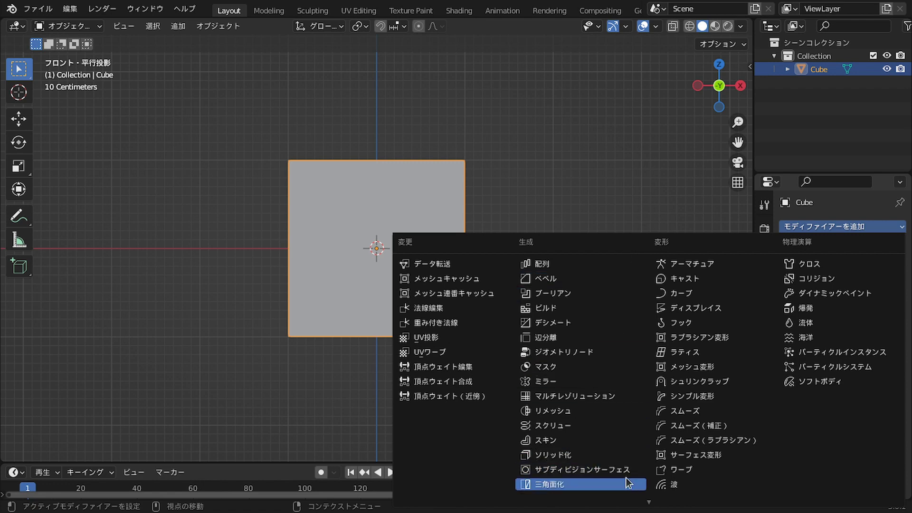
left_click(637, 472)
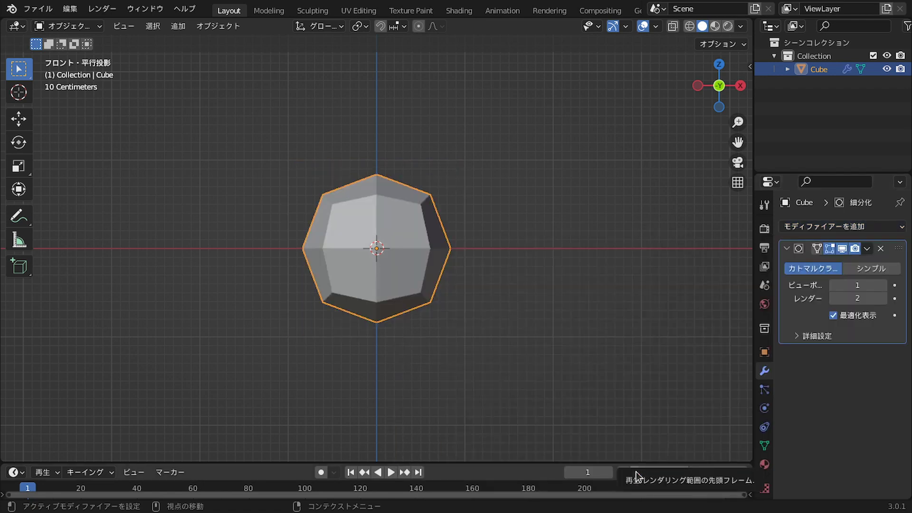
Try different viewport and render subdivision levels on the cube, raising the viewport level to 6
scroll(448, 229, "up", 5)
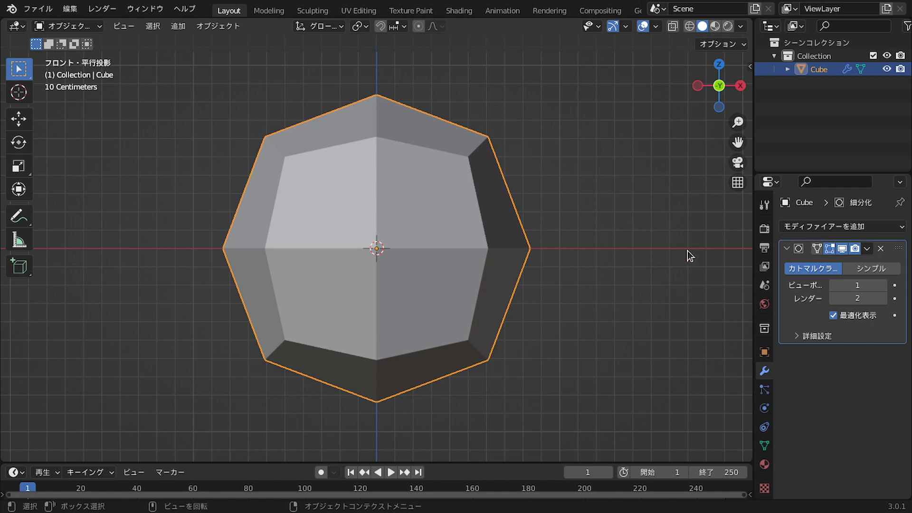
left_click(884, 285)
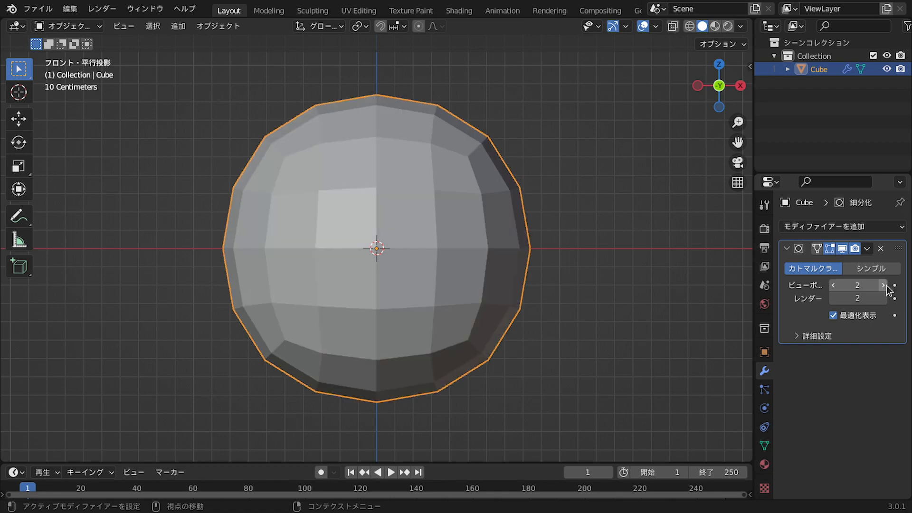
left_click(884, 285)
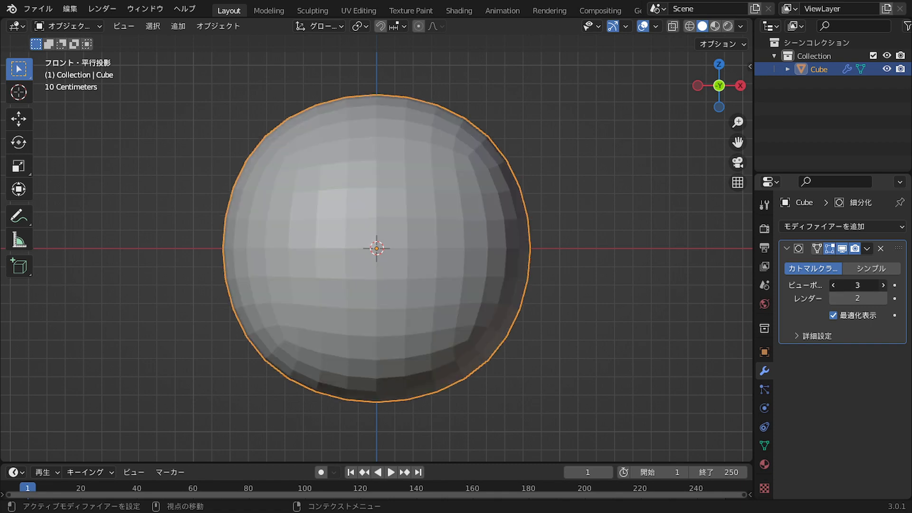
left_click(884, 285)
left_click(834, 285)
left_click(834, 286)
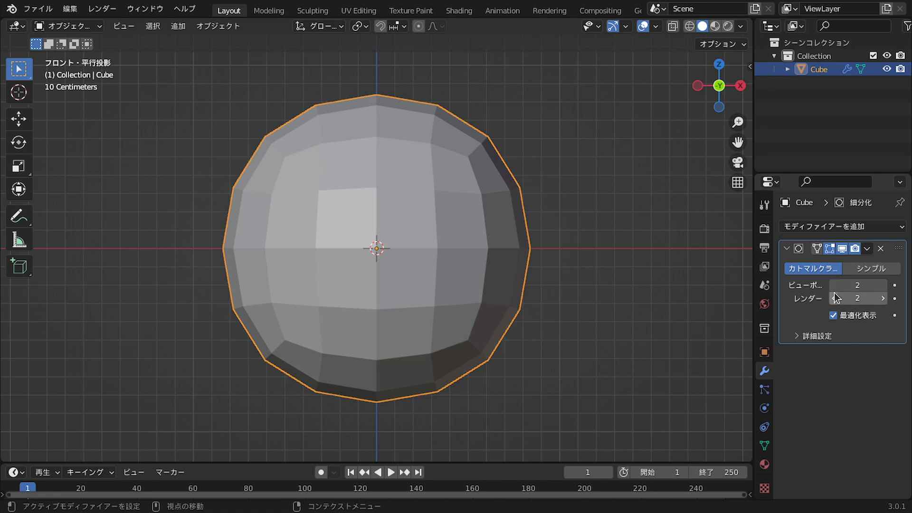
left_click(883, 298)
left_click(883, 299)
left_click(833, 299)
left_click(884, 285)
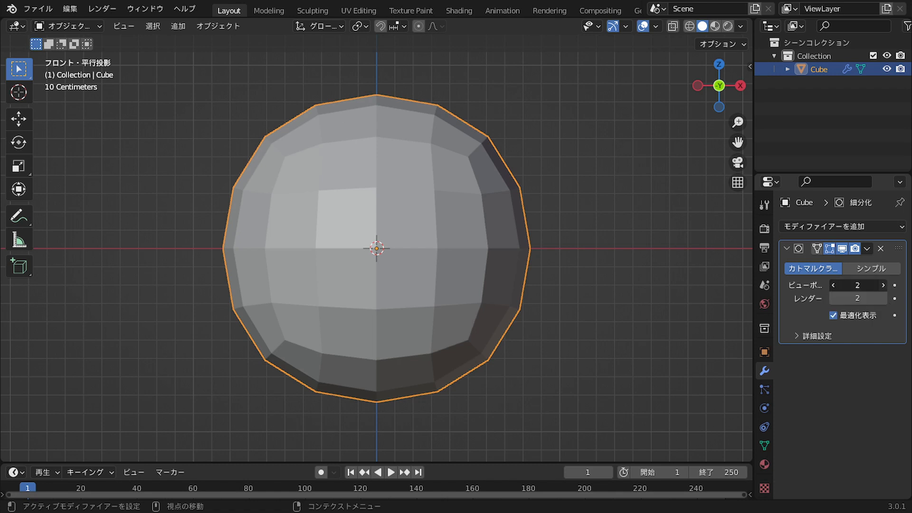
left_click(884, 285)
left_click(884, 285)
left_click(884, 285)
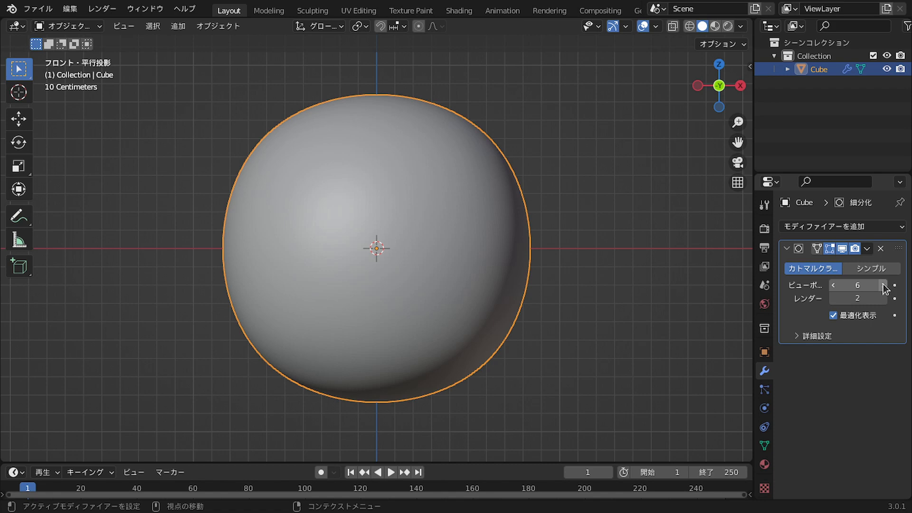
Set both the viewport and render subdivision levels to 3 and apply smooth shading to the cube
left_click_drag(858, 285, 857, 298)
type("3")
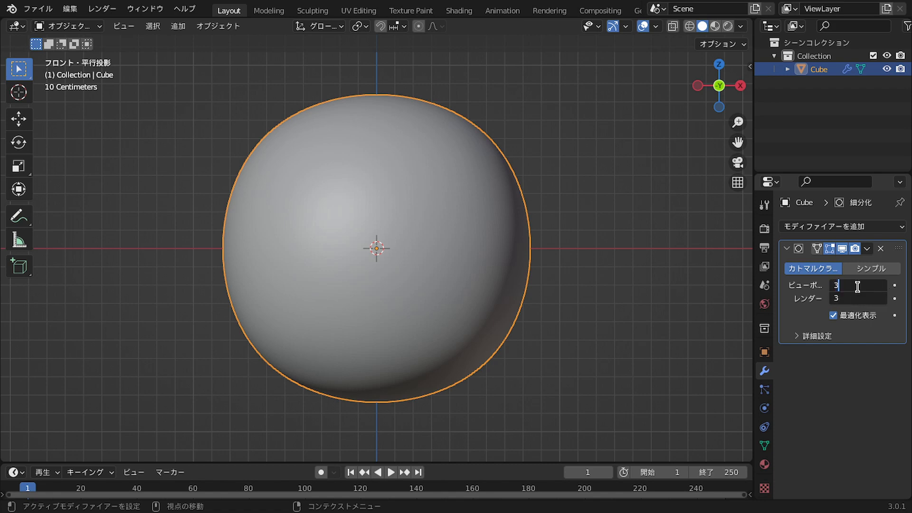
key("Return")
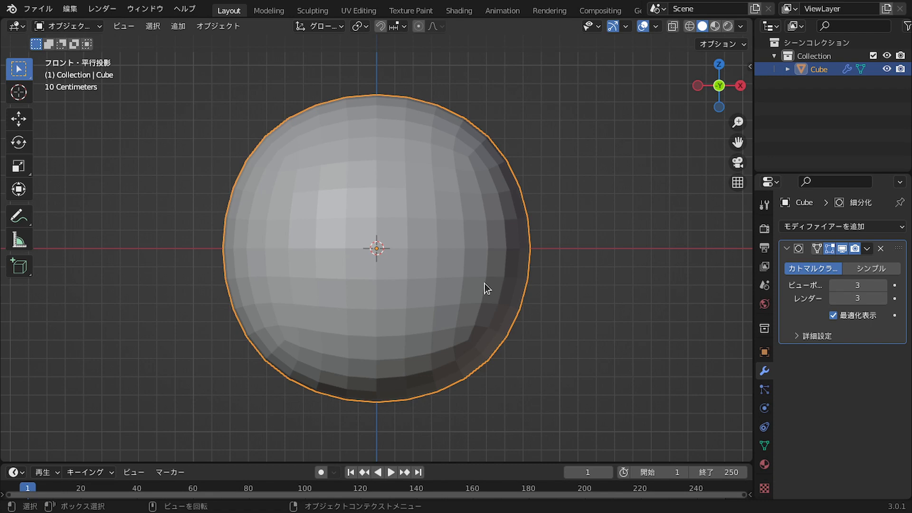
right_click(484, 284)
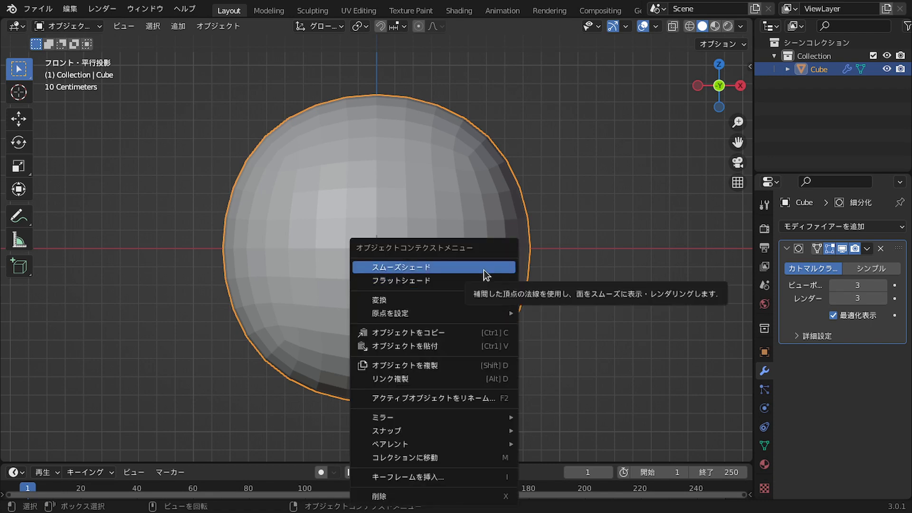
left_click(484, 270)
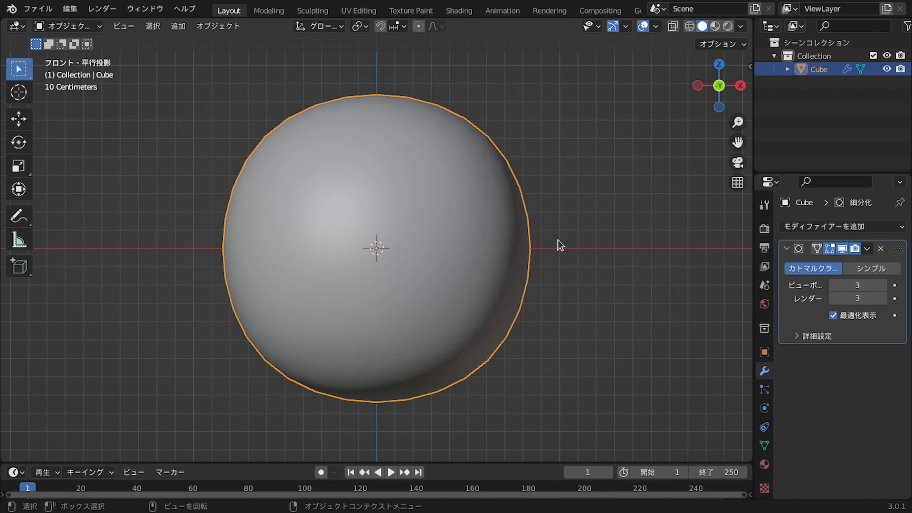
Add a Cast modifier to round the cube into a sphere, comparing the shape with the modifier's viewport display off and on
left_click(898, 228)
left_click(703, 280)
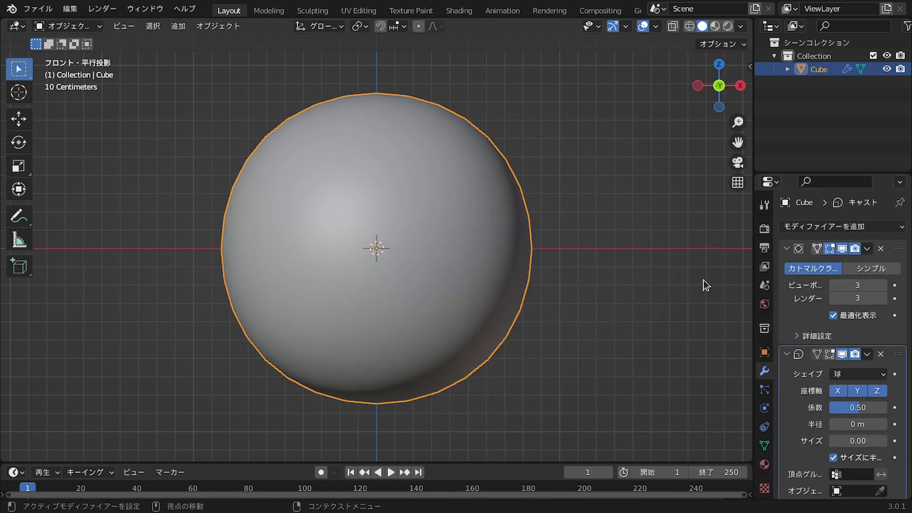
left_click(842, 354)
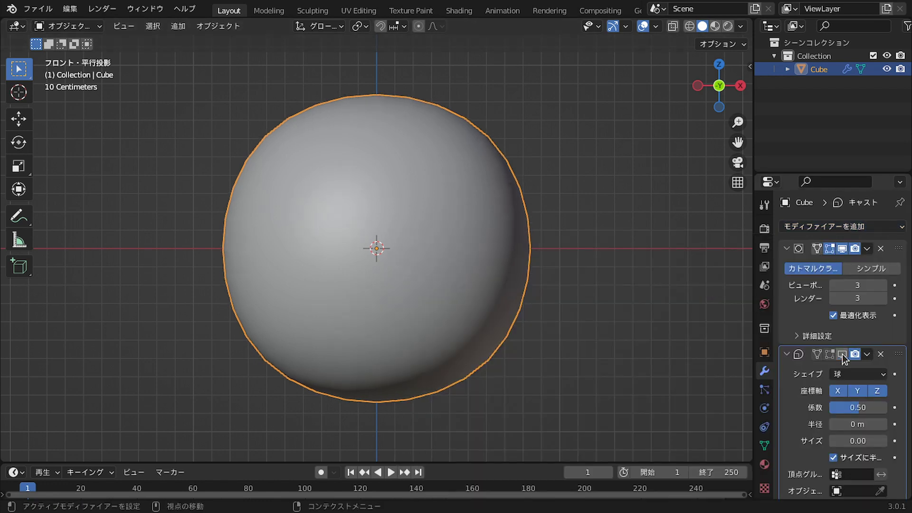
left_click(842, 355)
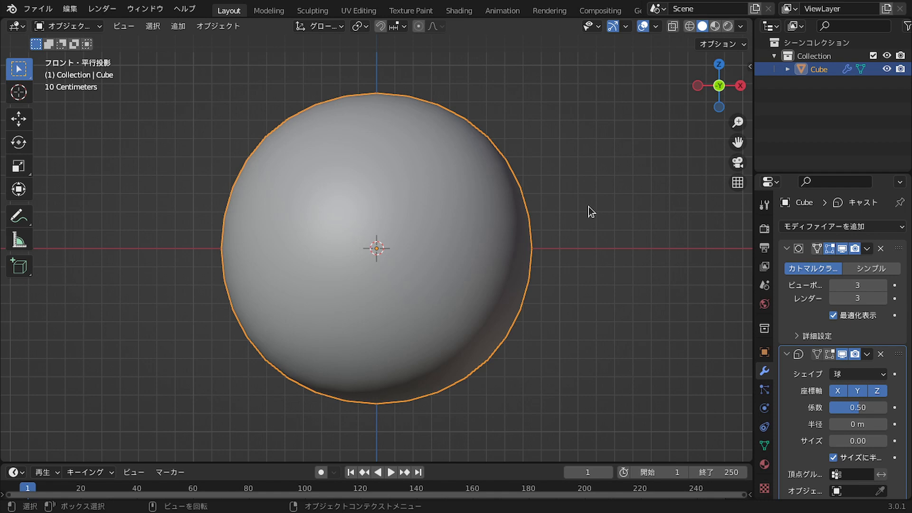
Duplicate the sphere and cancel the copy's move along the Z axis, leaving it at the original's position
scroll(589, 204, "down", 5)
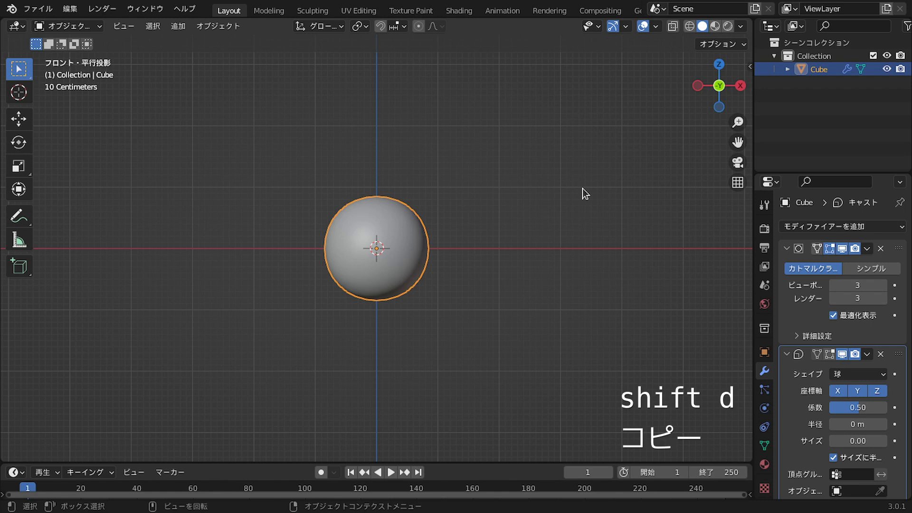
key("shift+d")
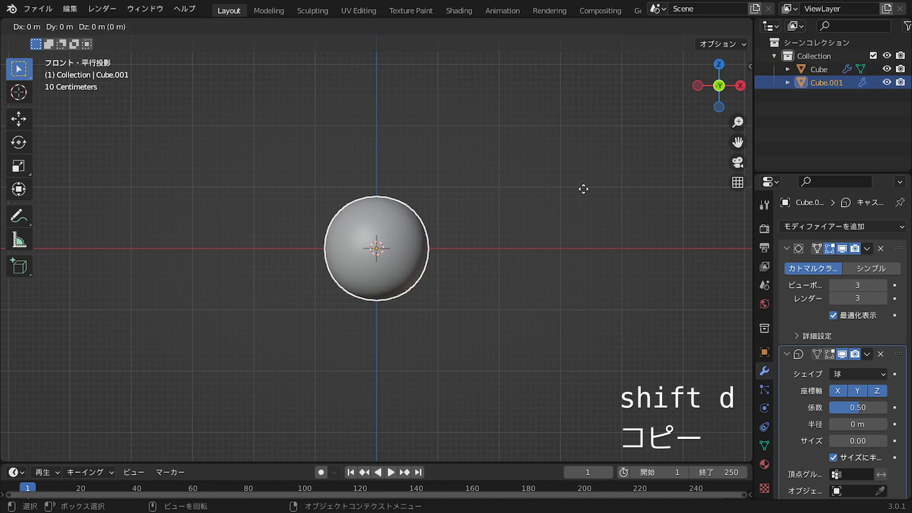
key("z")
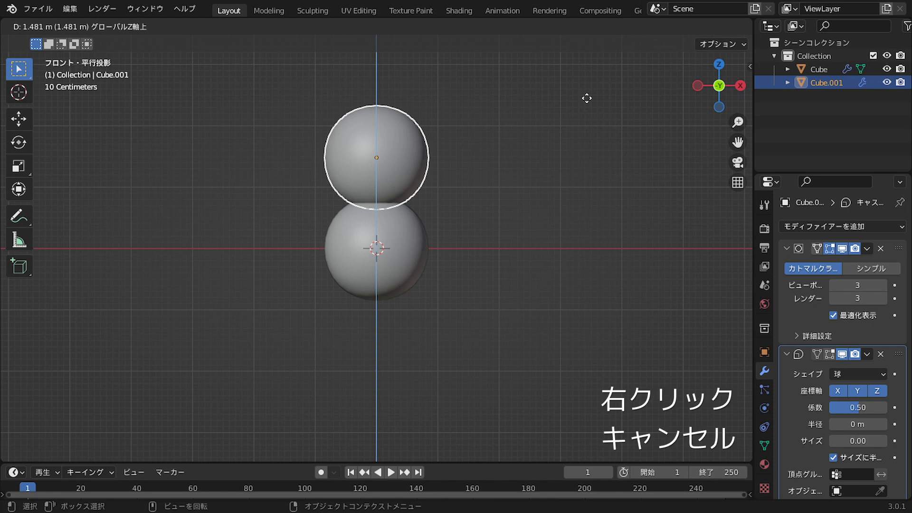
right_click(587, 98)
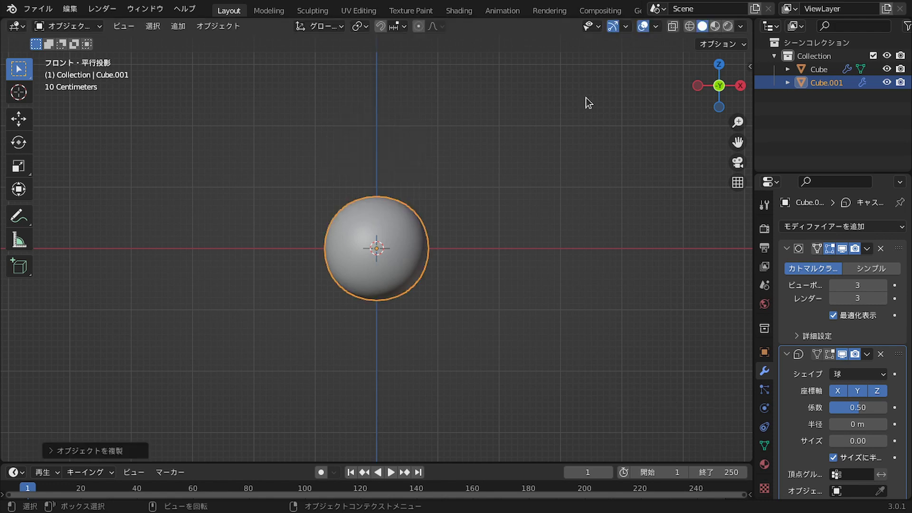
Scale the duplicated sphere up uniformly so it surrounds the original sphere, and turn on X-ray display
key("s")
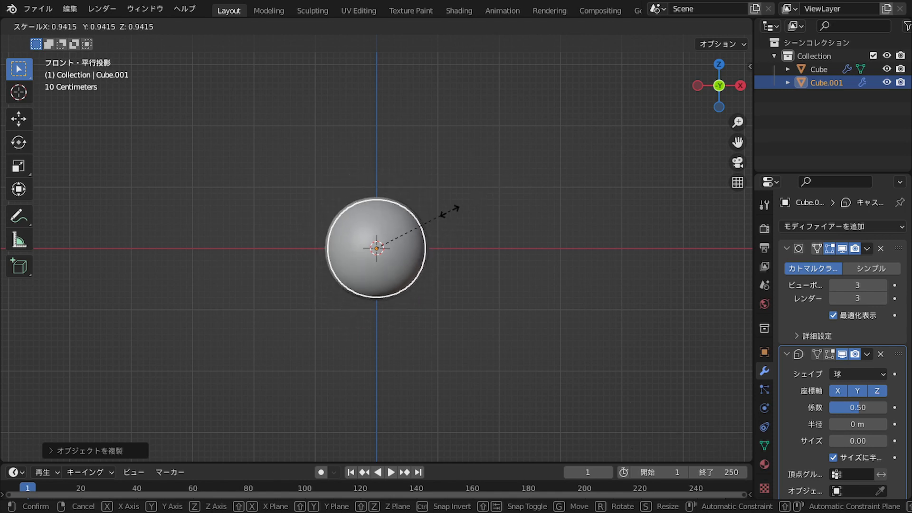
left_click(481, 181)
left_click(510, 272)
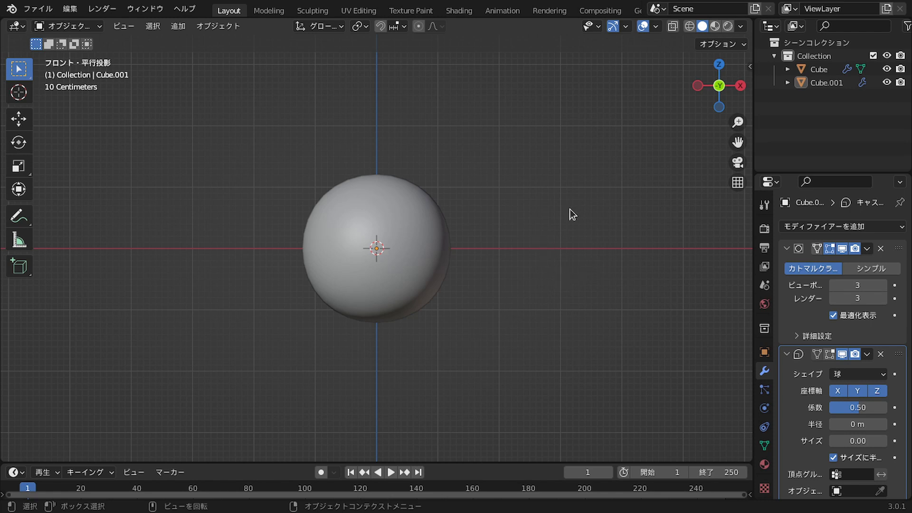
left_click(672, 27)
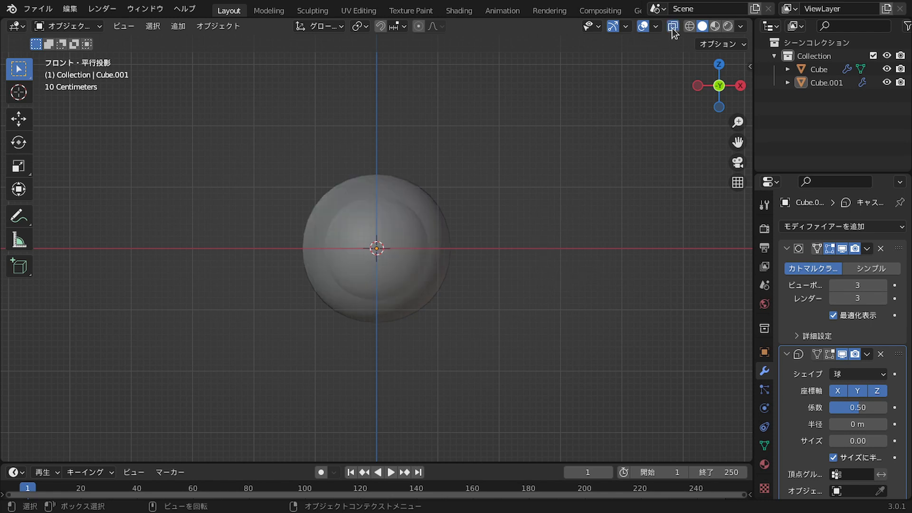
Scale the outer sphere down to about 0.96, checking the result with X-ray display off and on
left_click(427, 199)
scroll(427, 199, "up", 5)
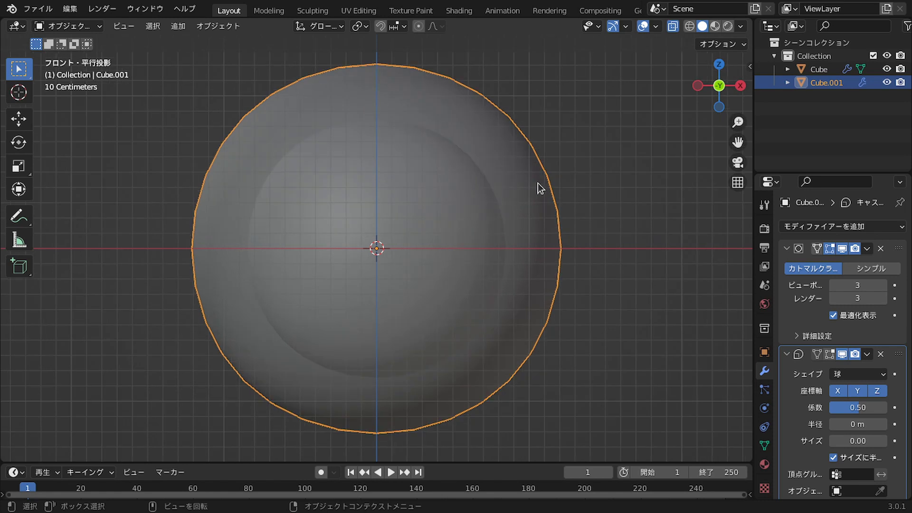
key("s")
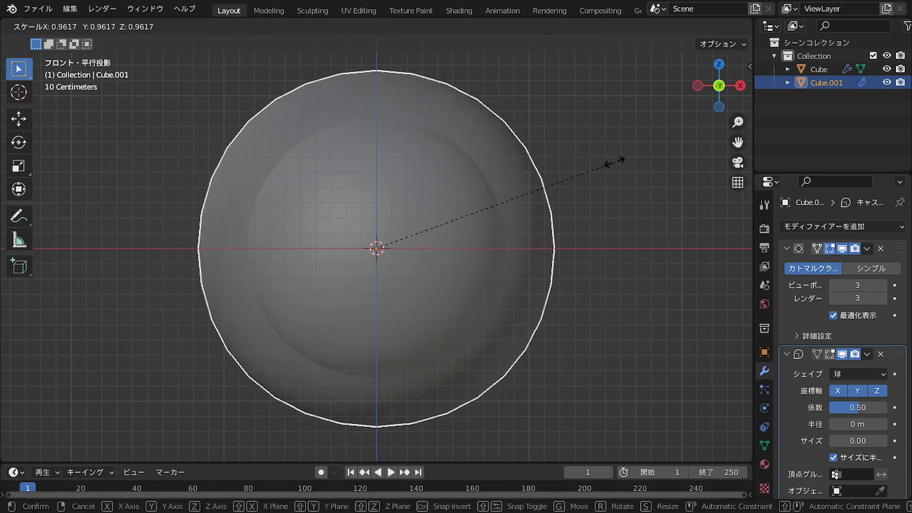
left_click(614, 161)
key("alt+z")
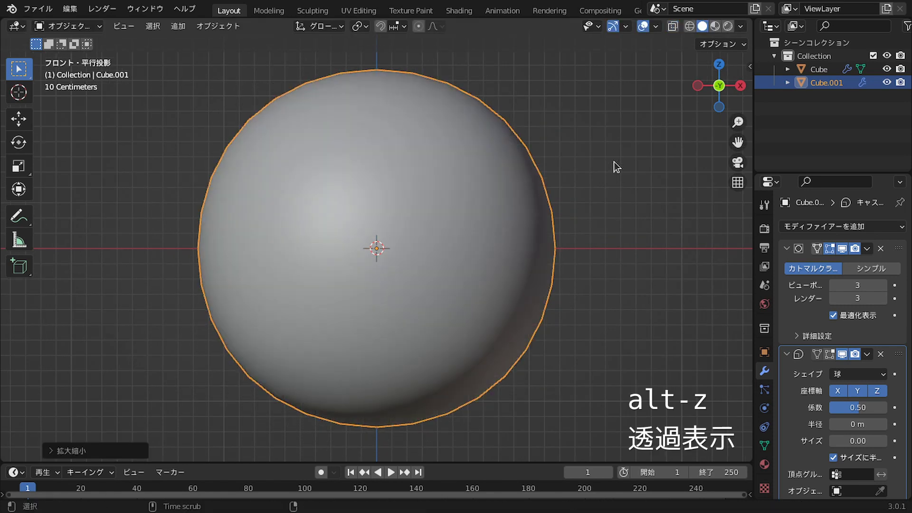
key("alt+z")
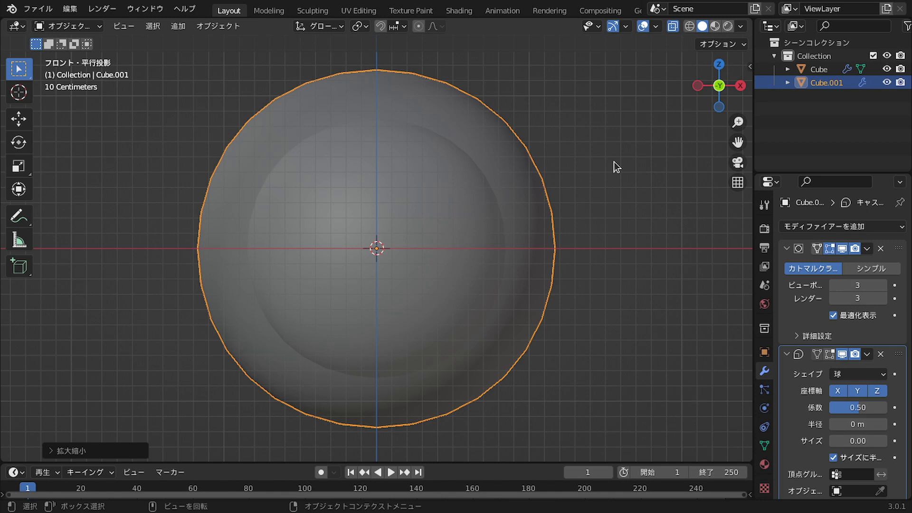
scroll(614, 161, "down", 5)
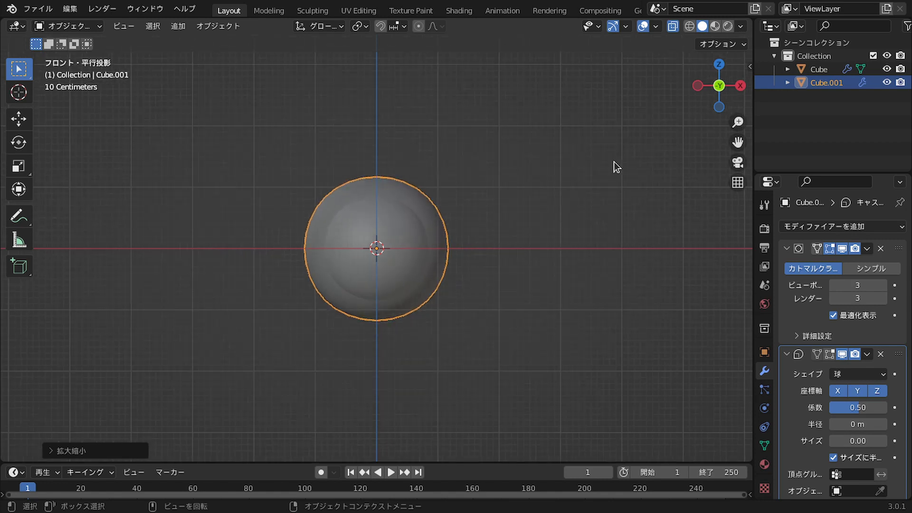
In Edit Mode, extrude the outer object's +X side far outward along X and shrink the extruded end to a narrow tip
key("Tab")
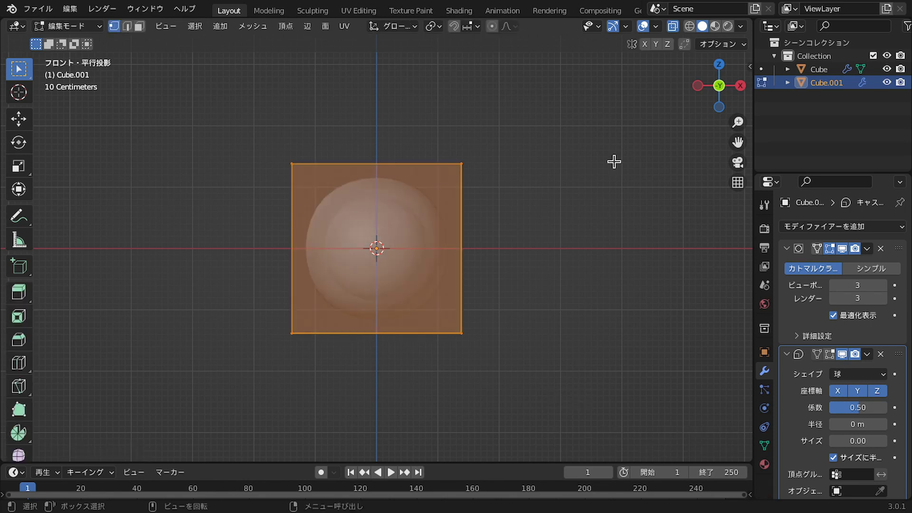
left_click(76, 27)
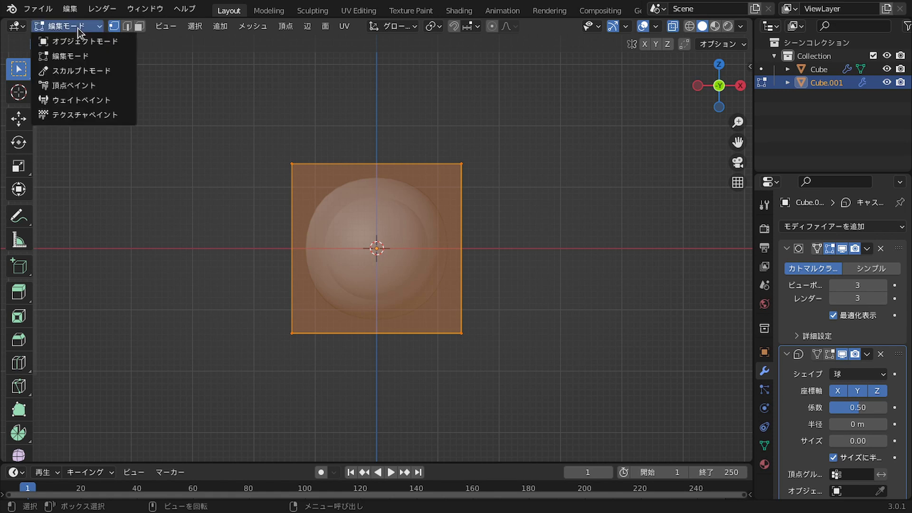
left_click(72, 59)
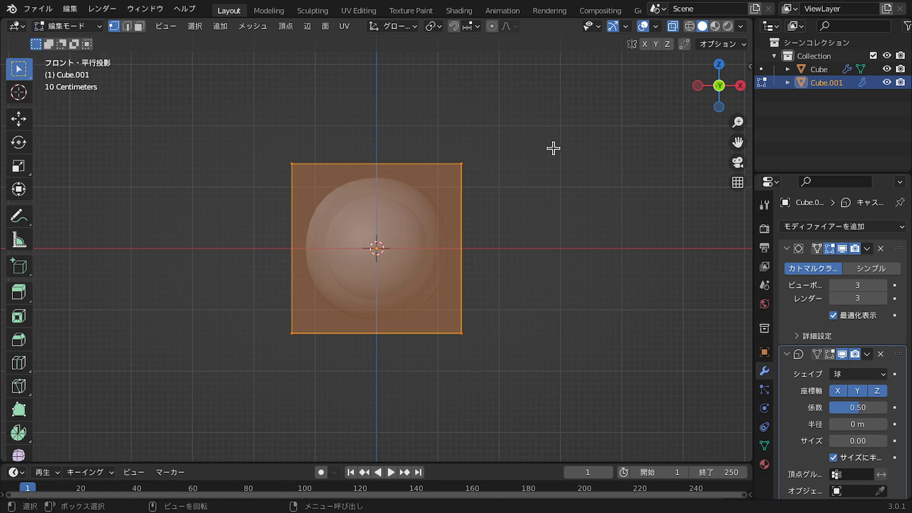
left_click_drag(557, 128, 417, 406)
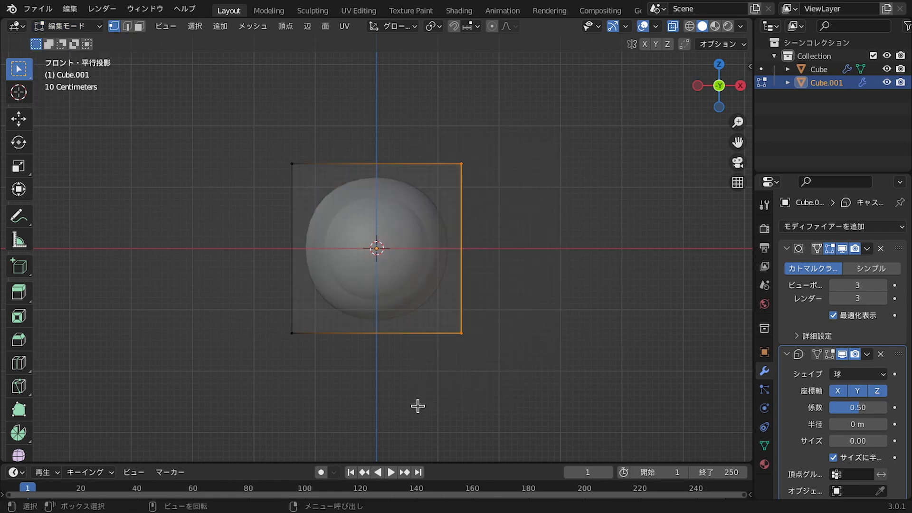
key("e")
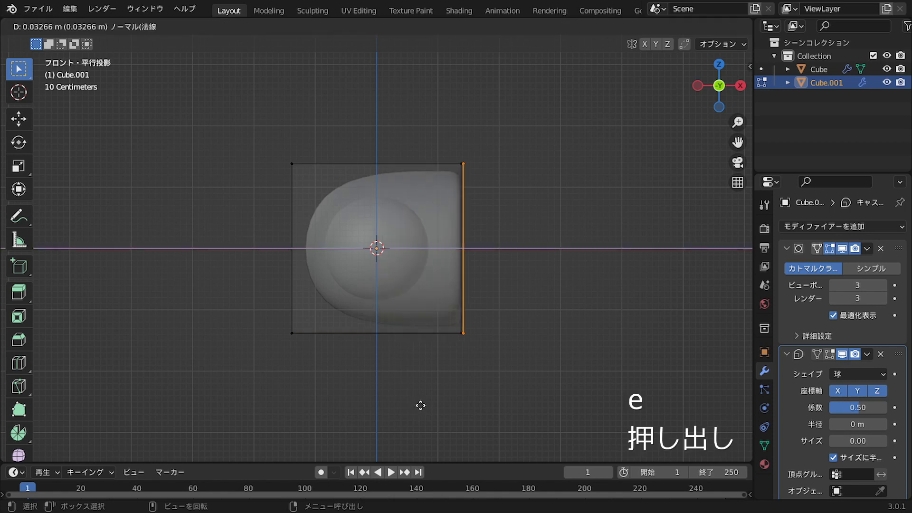
left_click(660, 390)
key("s")
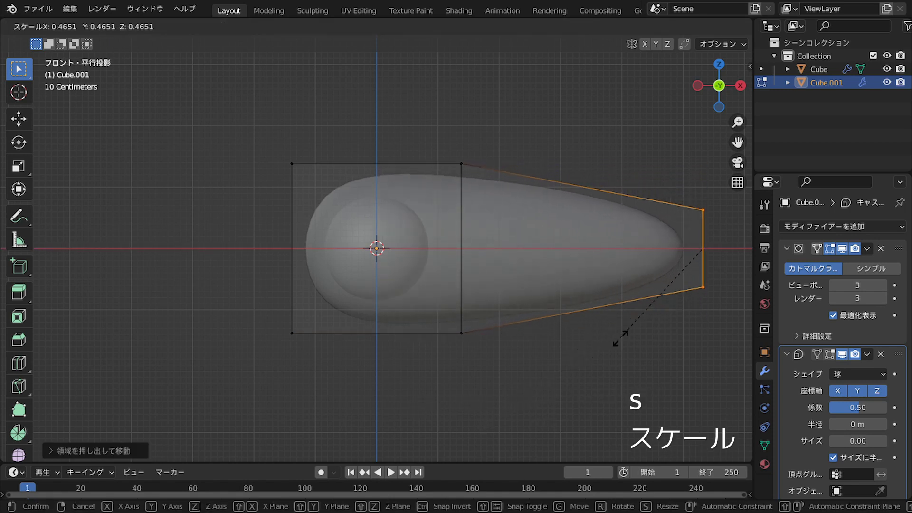
left_click(697, 275)
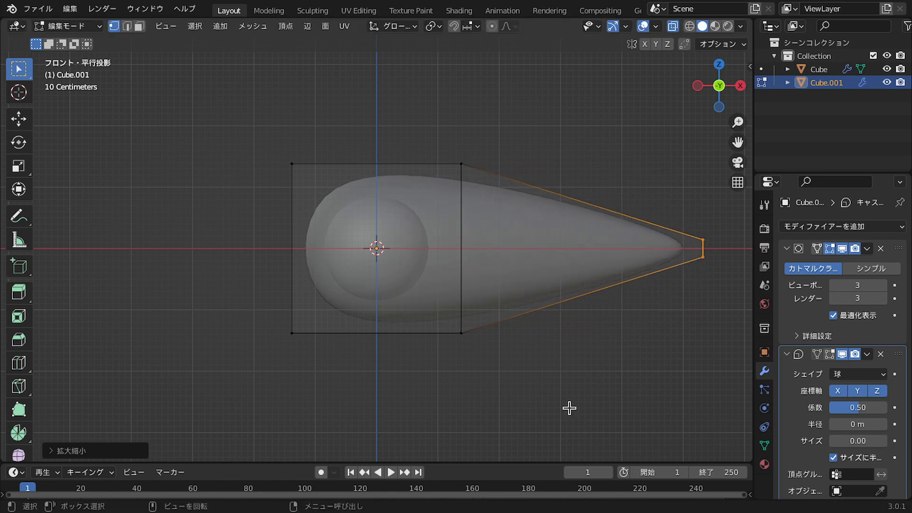
Add a single loop cut on the tapered section, slide it close to the body, and scale it to about 0.43
key("ctrl+r")
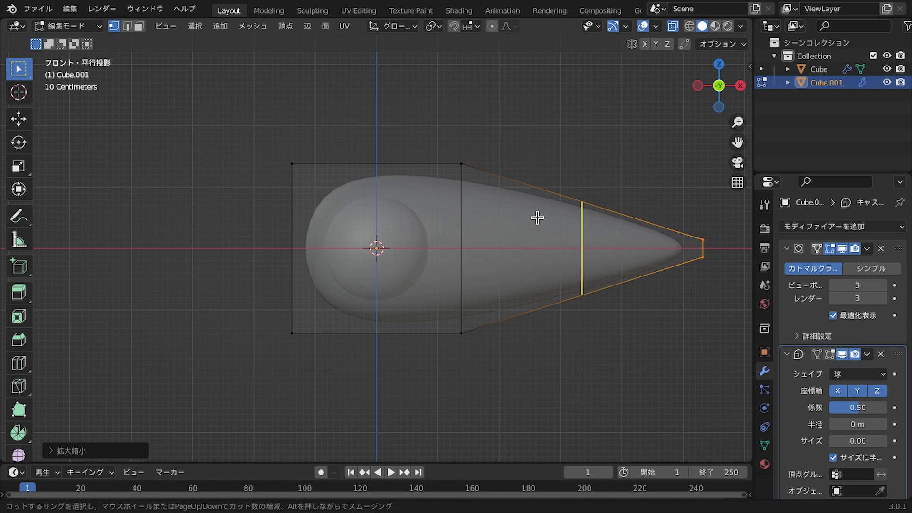
scroll(537, 218, "up", 3)
scroll(537, 218, "down", 3)
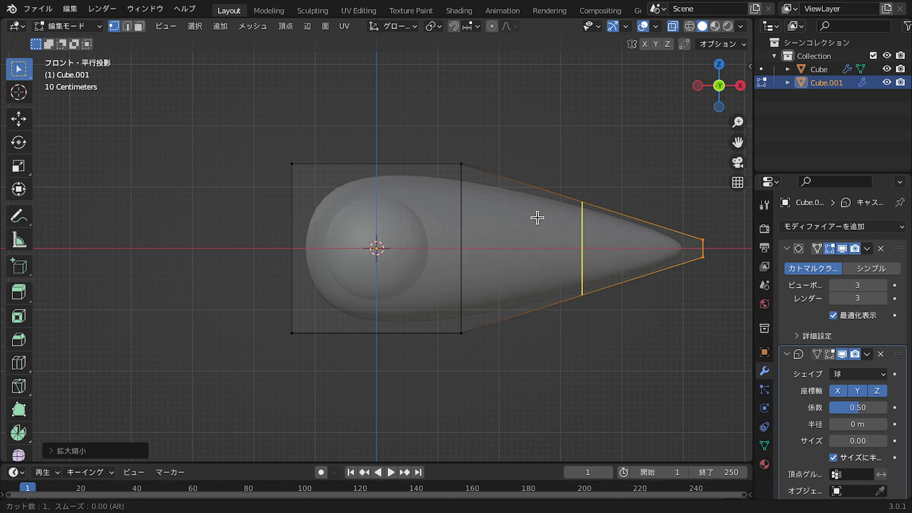
scroll(538, 218, "up", 3)
scroll(538, 218, "down", 3)
left_click(537, 218)
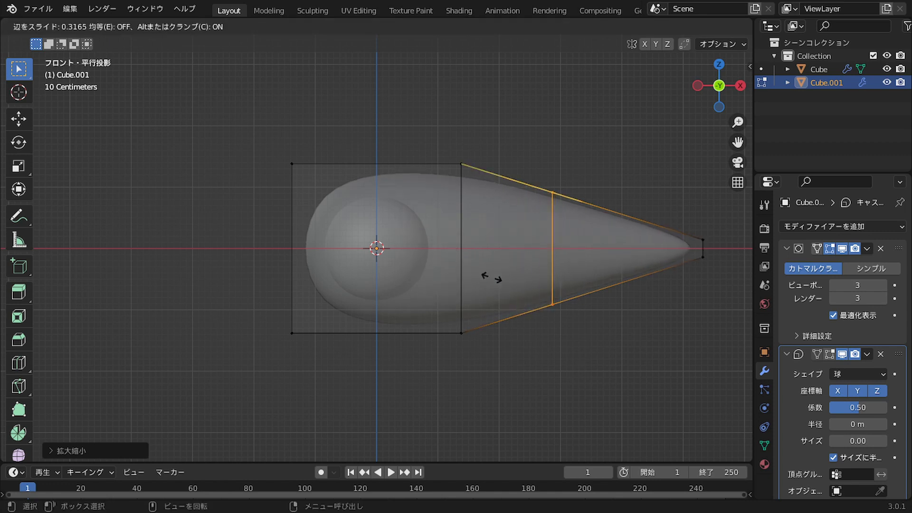
left_click(414, 288)
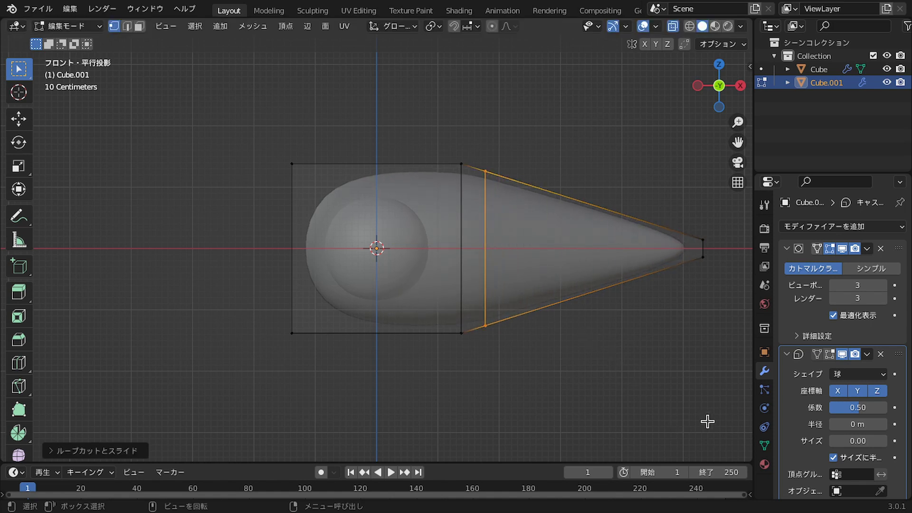
key("s")
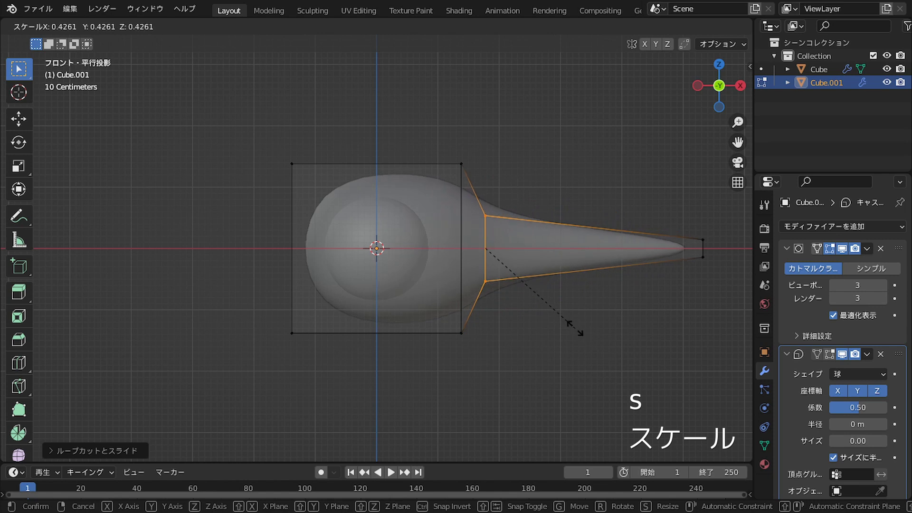
left_click(576, 327)
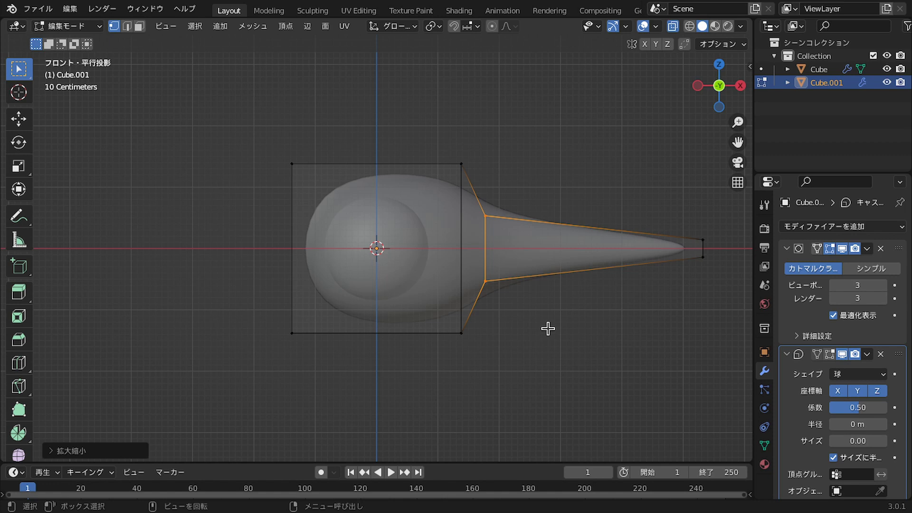
Try edge-sliding, moving and trackball-rotating the new loop, and undo these changes
key("g")
key("g")
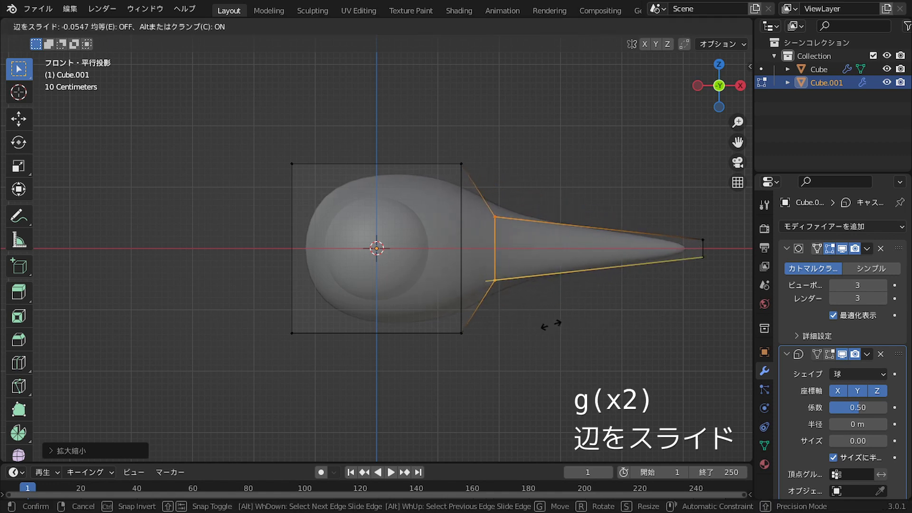
left_click(550, 325)
key("g")
left_click(640, 187)
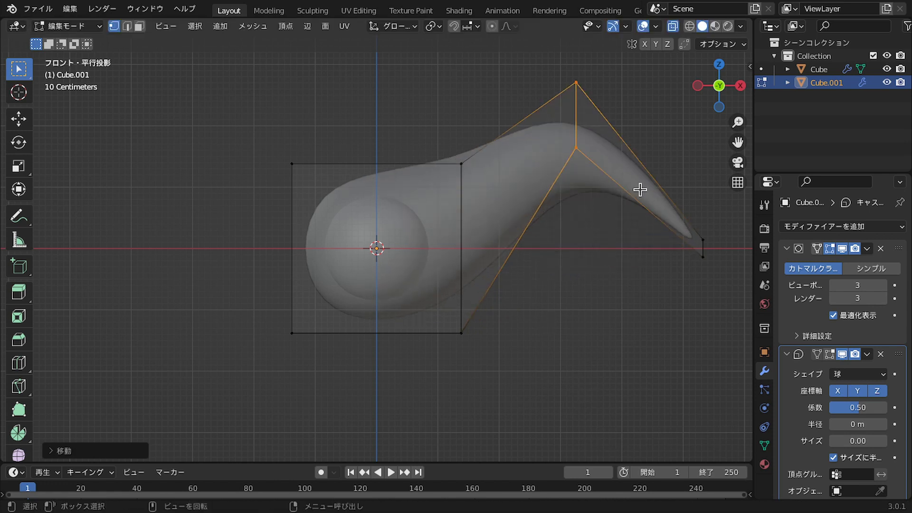
key("r")
key("r")
left_click(460, 366)
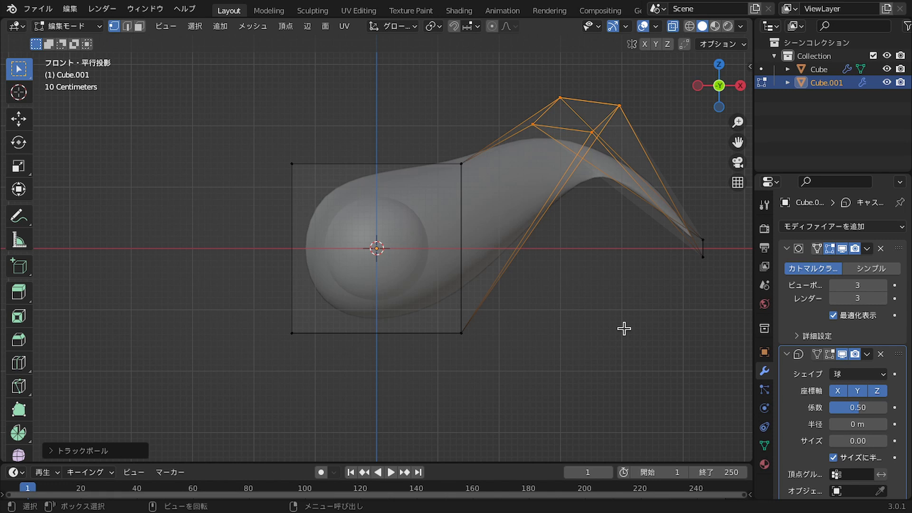
key("ctrl+z")
key("ctrl+z")
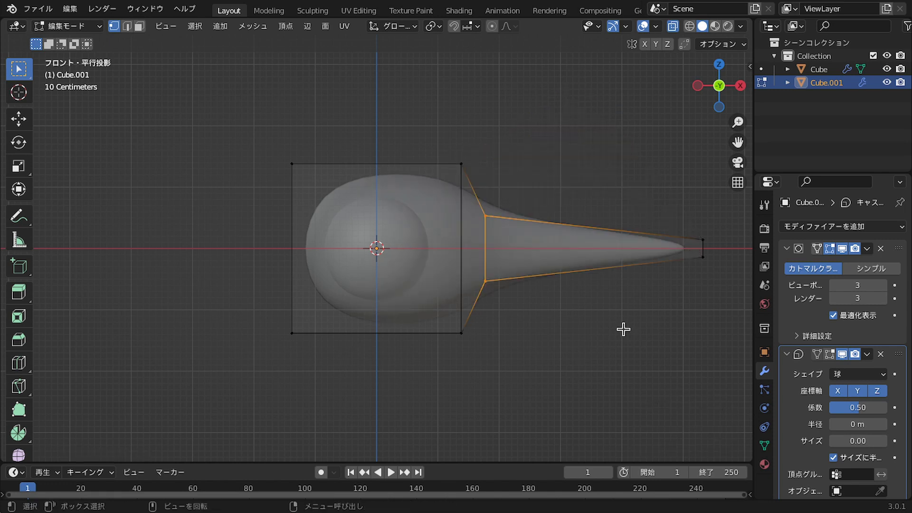
Save the Blender file in the Tutorial folder under the name loading
key("ctrl+s")
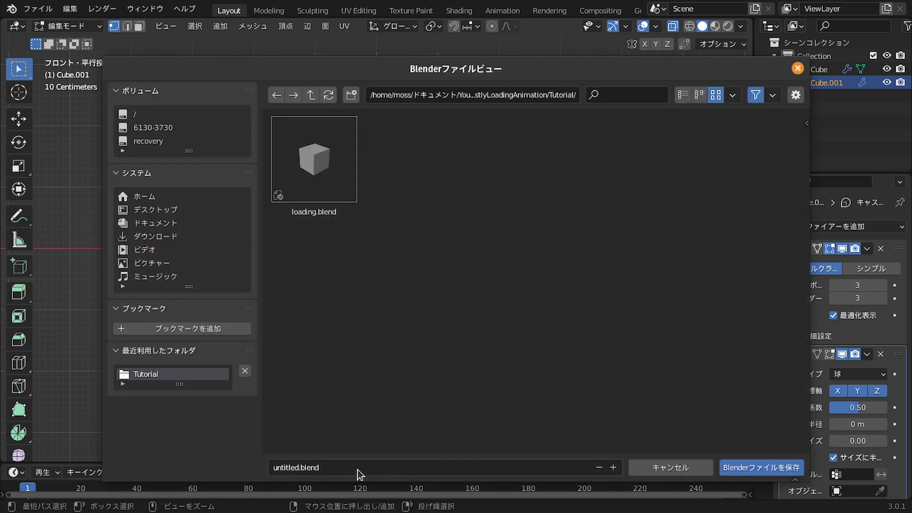
left_click(331, 469)
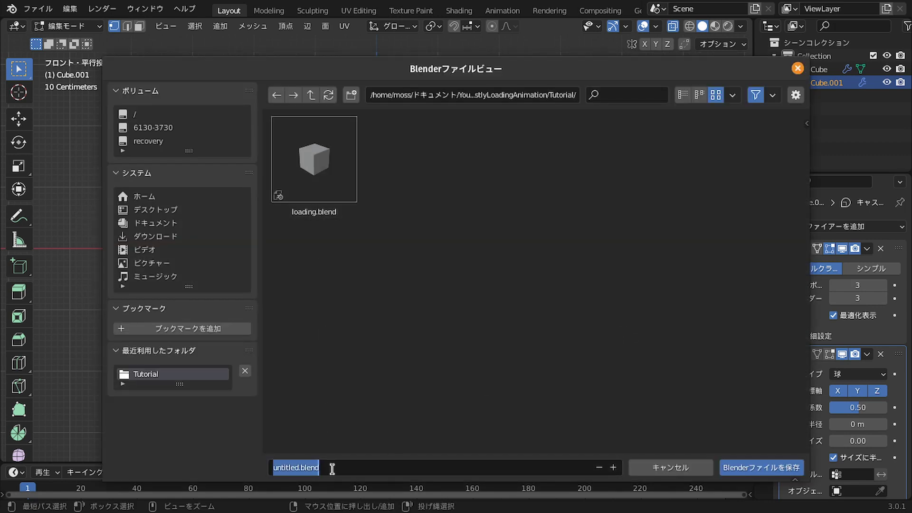
type("loading")
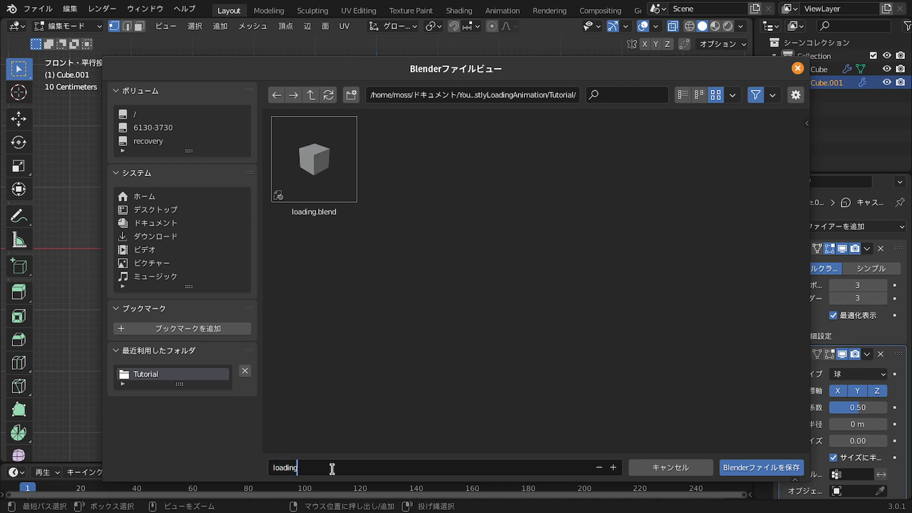
key("Return")
key("Return")
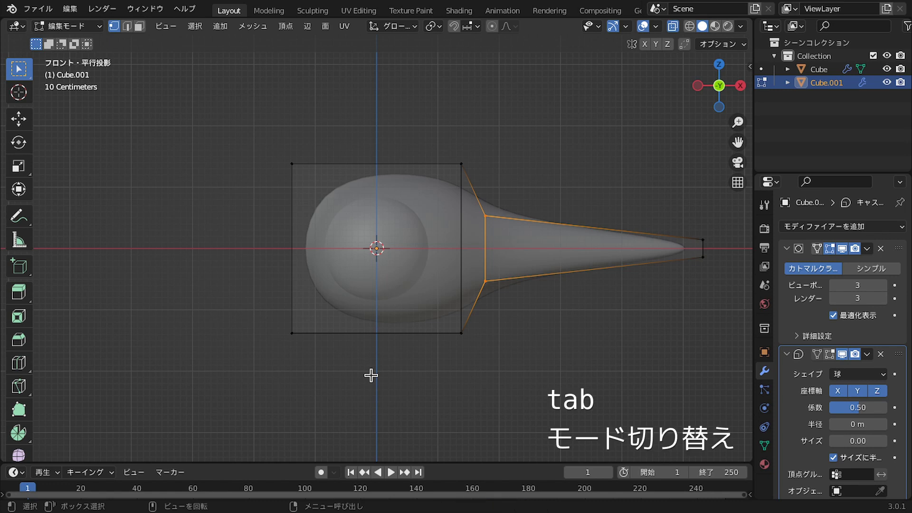
Return to Object Mode and compare the outer shape with the Subdivision Surface and Cast modifiers' viewport display off and on
key("Tab")
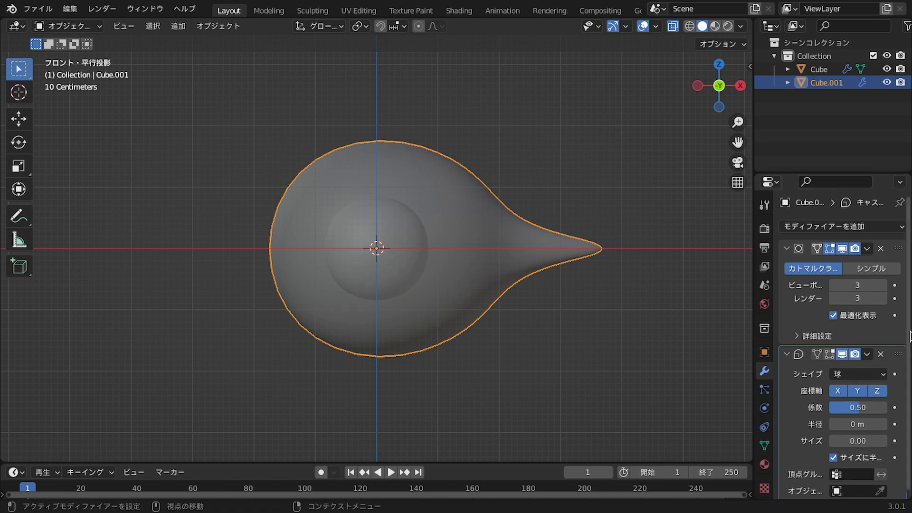
left_click(842, 249)
left_click(842, 248)
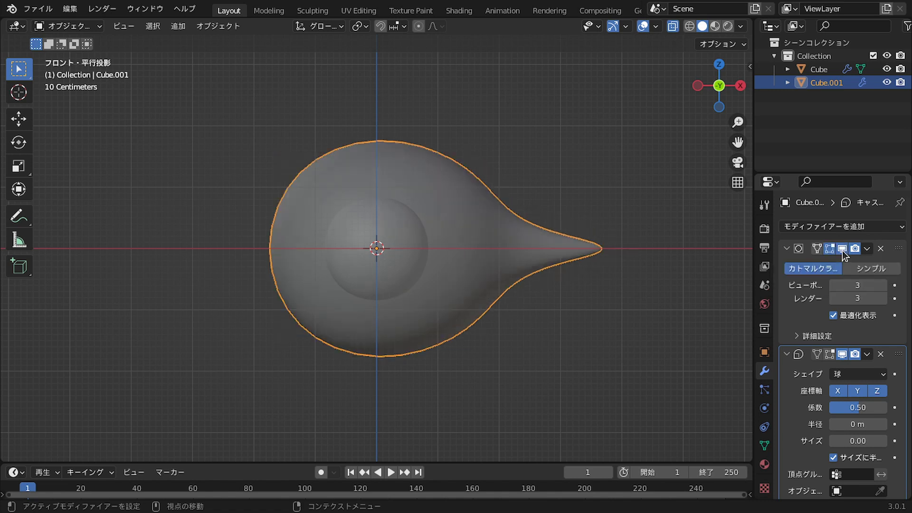
left_click(842, 249)
left_click(842, 248)
left_click(842, 354)
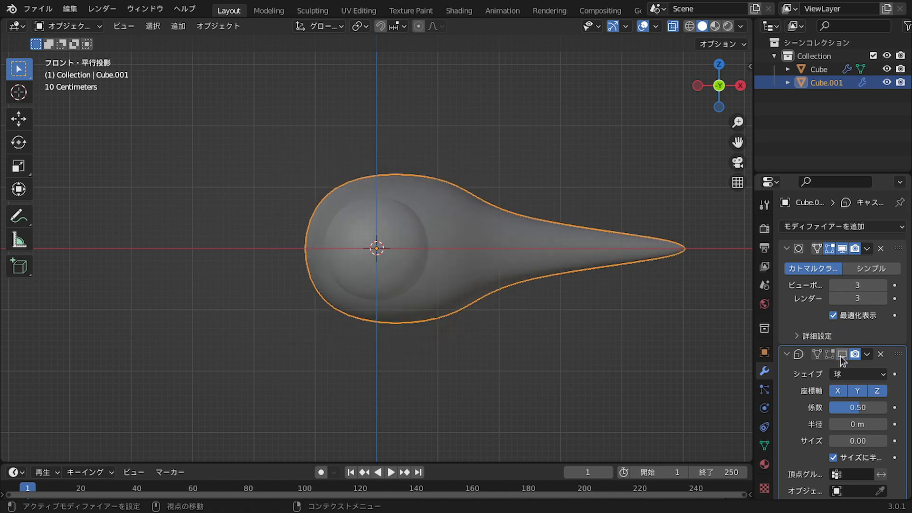
left_click(842, 355)
left_click(842, 354)
left_click(842, 354)
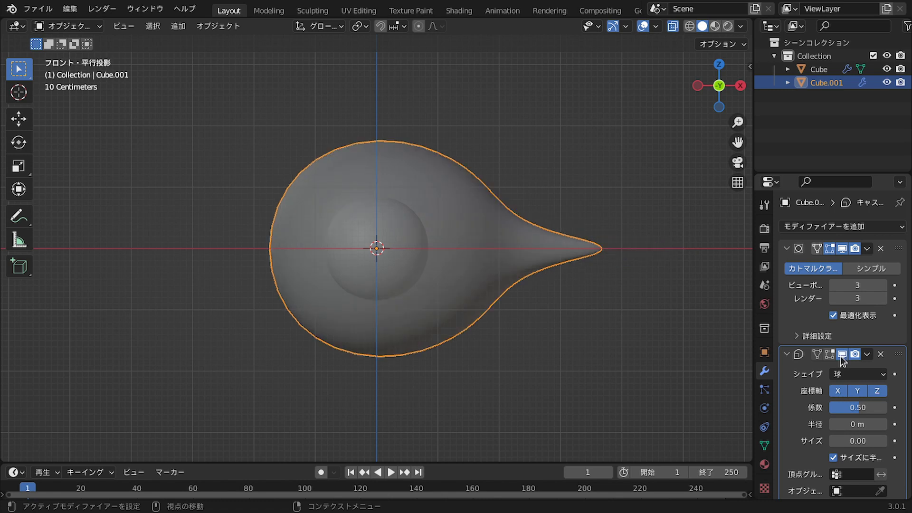
Delete the Cast modifier from the tapered outer object and select the inner sphere
left_click(881, 355)
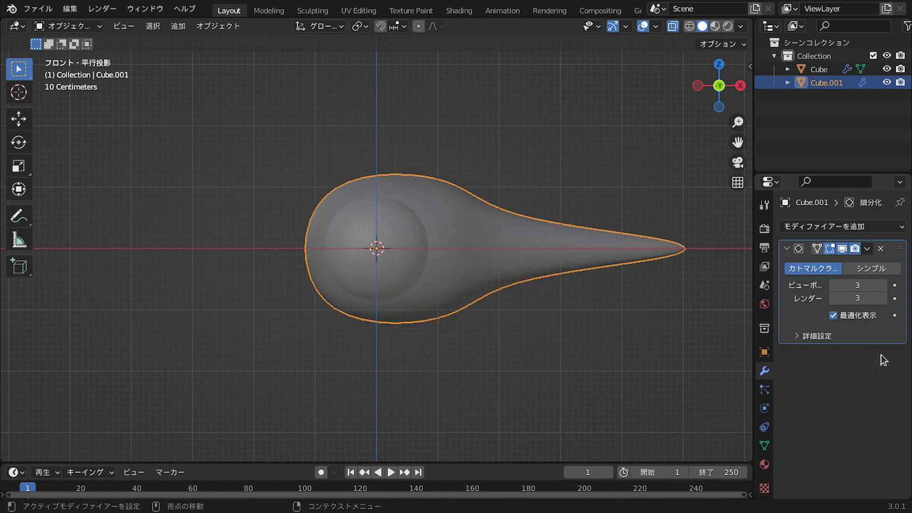
left_click(411, 229)
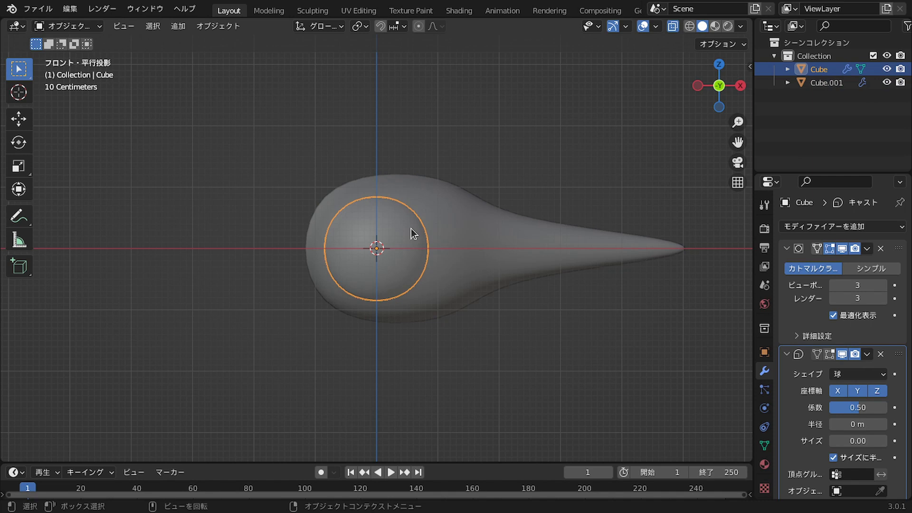
Rename the inner sphere object to Ball
double_click(821, 69)
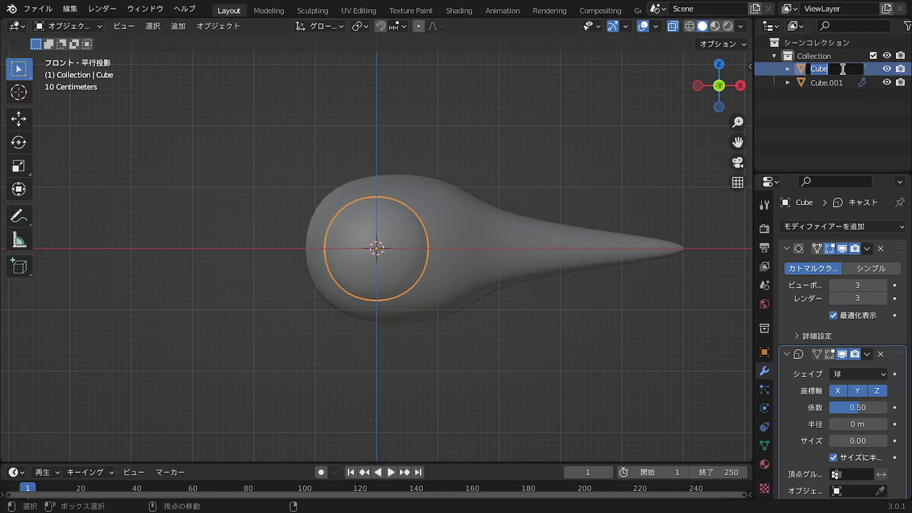
type("HELLO")
key("BackSpace")
key("BackSpace")
key("BackSpace")
key("BackSpace")
key("BackSpace")
type("Ball")
key("Return")
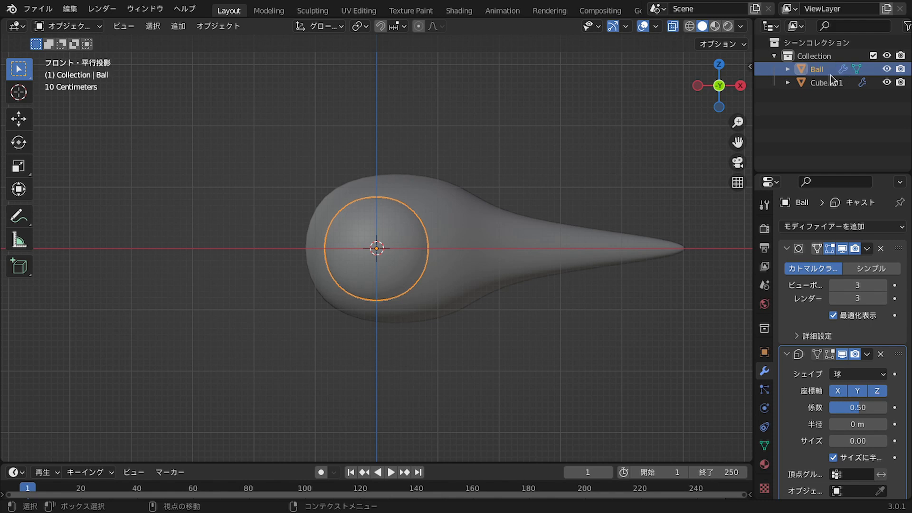
Rename the tapered outer object to Tail
double_click(828, 80)
type("Tail")
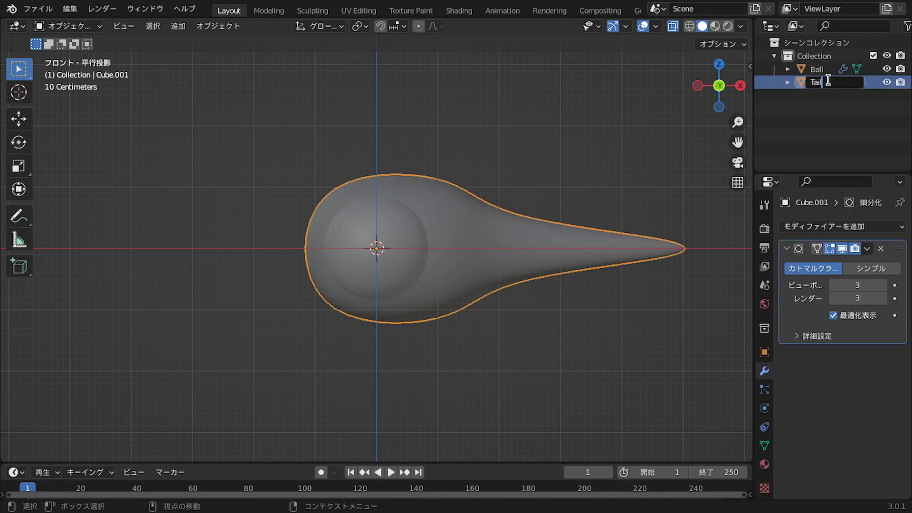
key("Return")
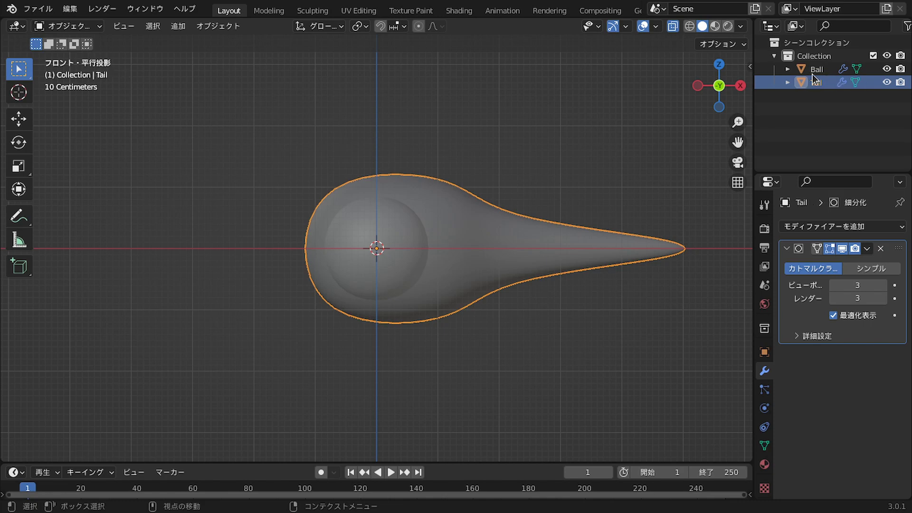
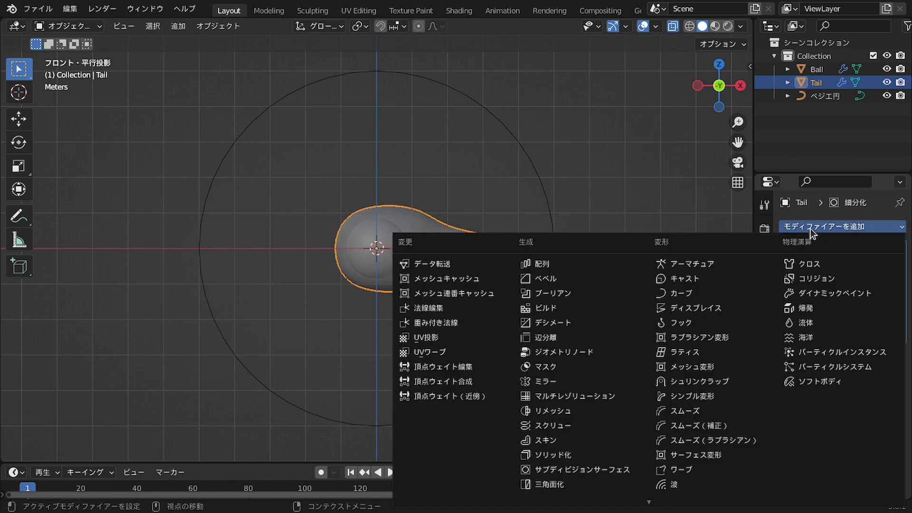
Add a Curve modifier to Tail with the Bezier circle (ベジエ円) as curve object and -X as deformation axis
left_click(721, 294)
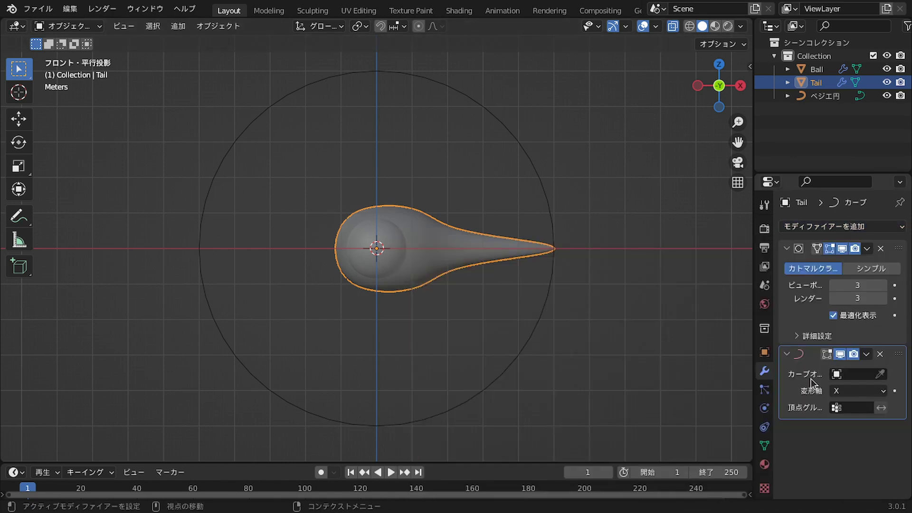
left_click(851, 374)
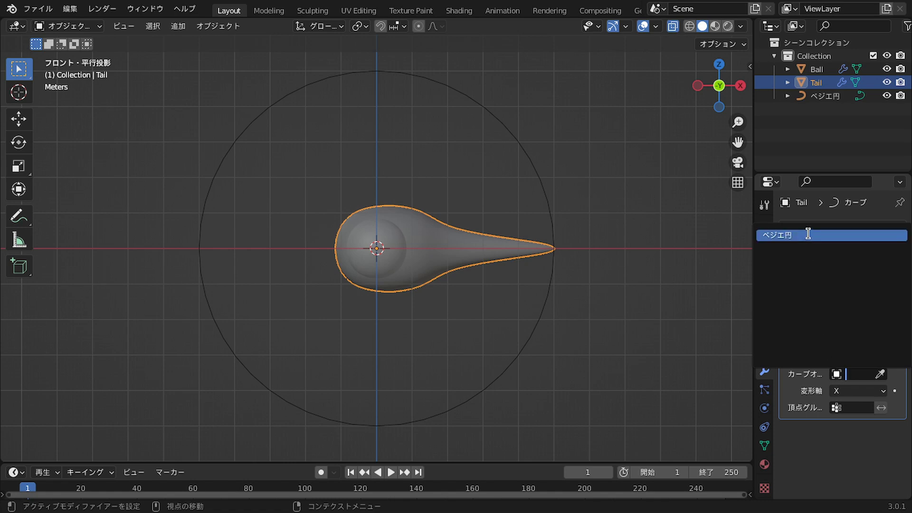
left_click(809, 234)
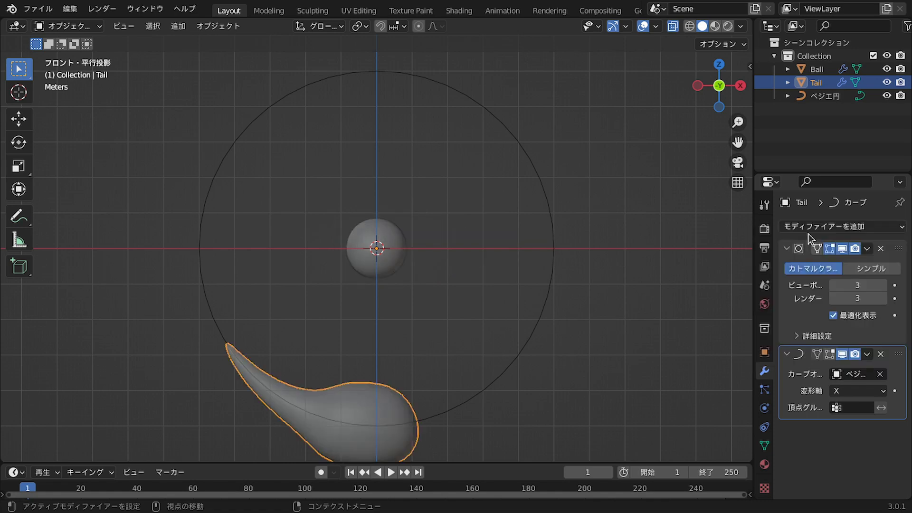
left_click(848, 391)
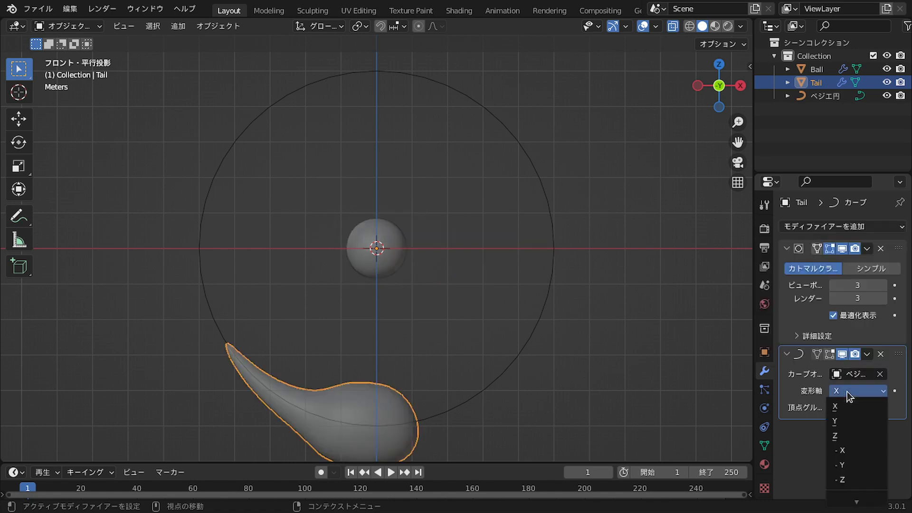
left_click(850, 452)
Test how Tail travels around the circle by moving it along the global X axis, and cancel the move
scroll(557, 370, "down", 3)
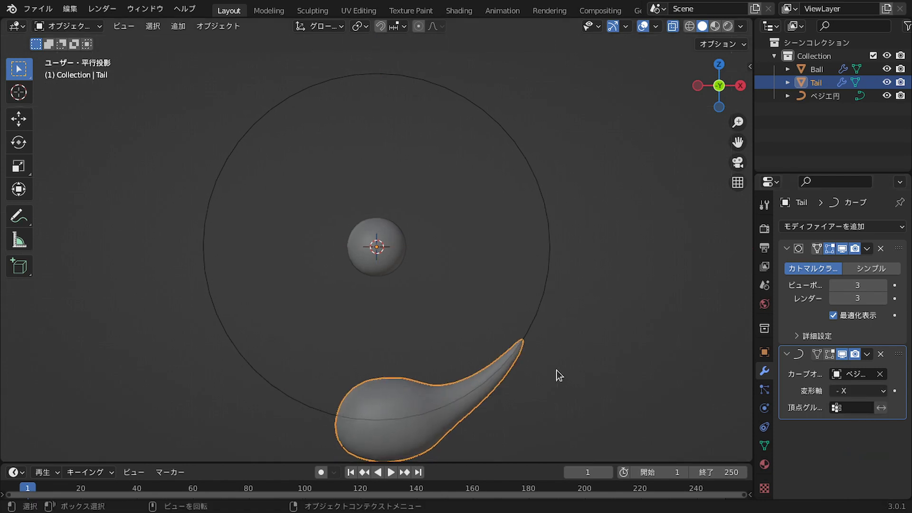
key("g")
key("x")
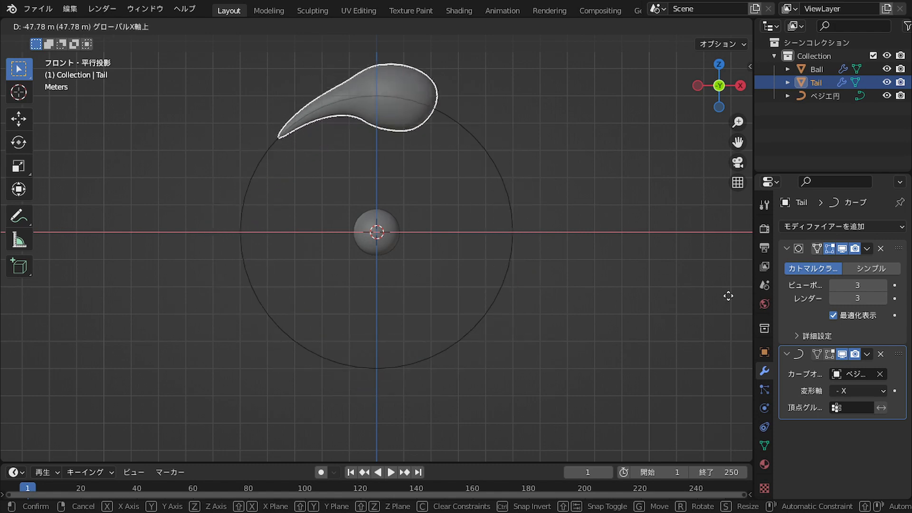
left_click(351, 267)
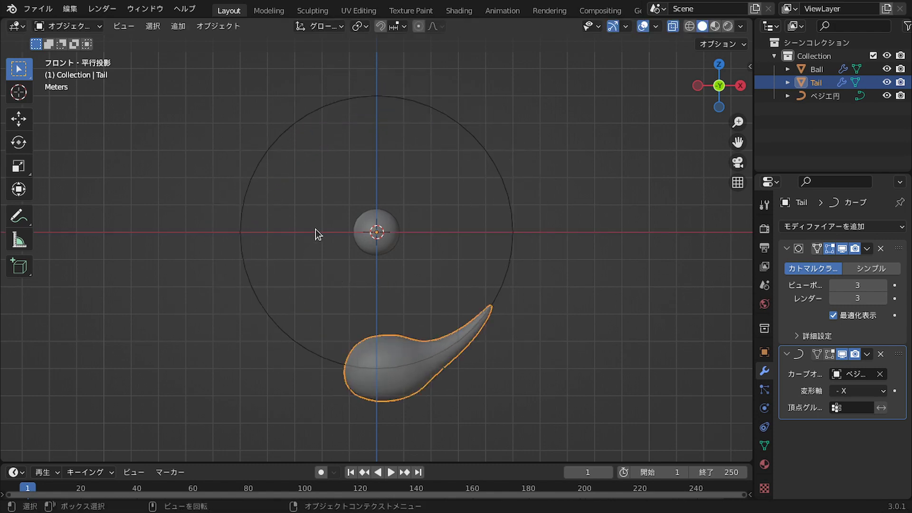
Add a Curve modifier to Ball with the Bezier circle (ベジエ円) as its curve object
left_click(368, 233)
left_click(867, 226)
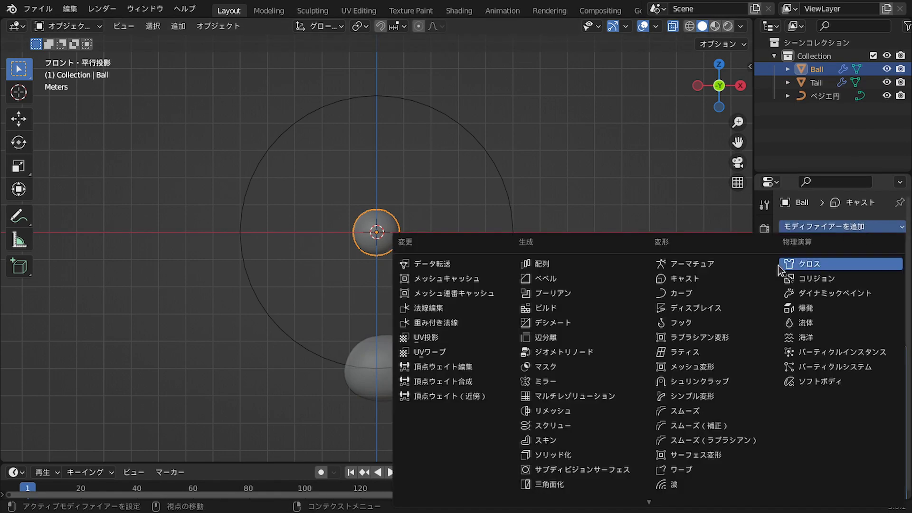
left_click(734, 291)
scroll(813, 330, "down", 4)
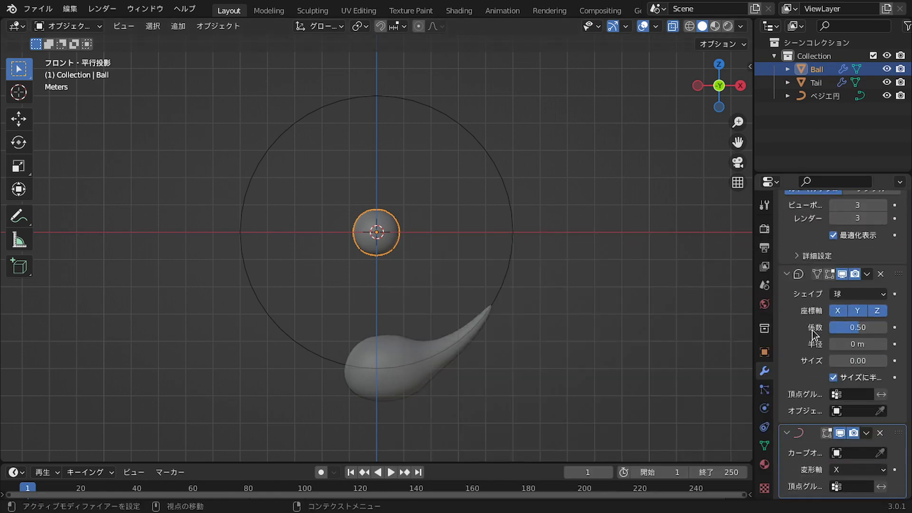
left_click(843, 455)
left_click(789, 314)
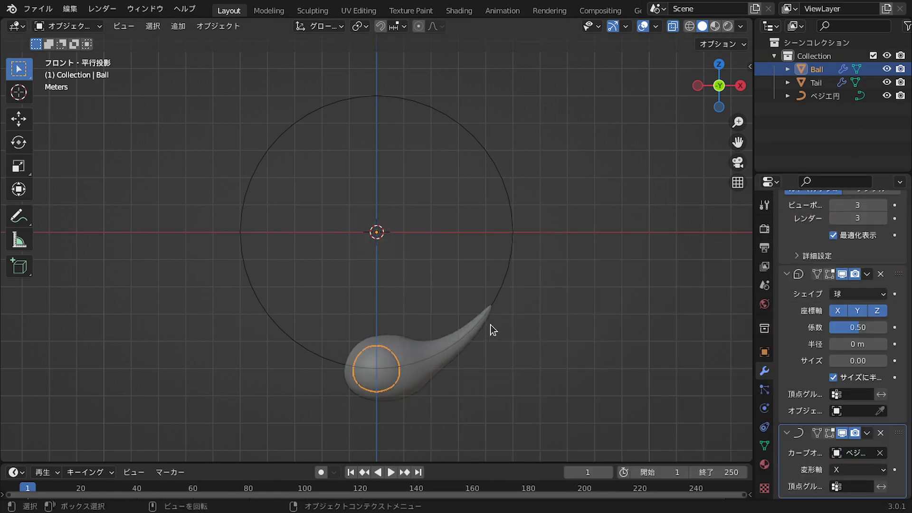
Try moving Tail alone along the global X axis relative to Ball, and cancel the move
left_click(412, 385)
key("g")
key("x")
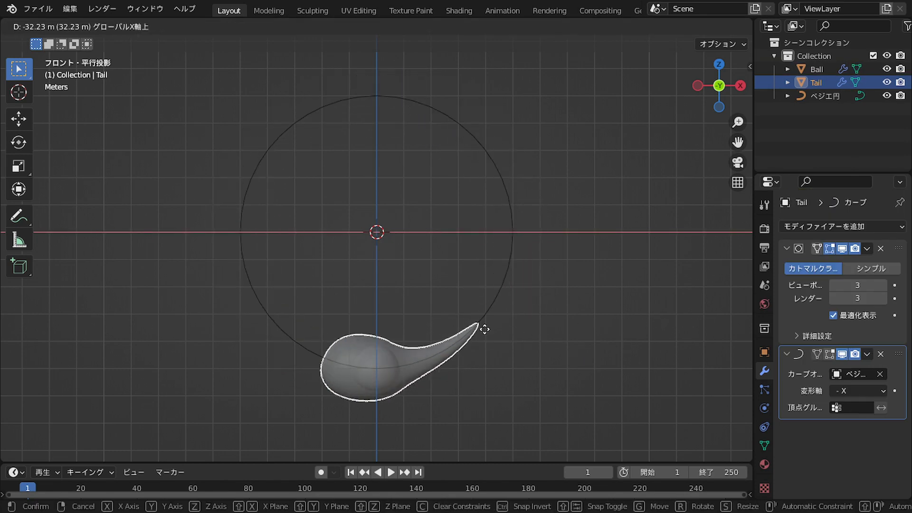
left_click(483, 329)
Parent Ball to Tail using the Object (オブジェクト) option
middle_click_drag(488, 358, 472, 287, "shift")
scroll(401, 338, "up", 5)
middle_click_drag(437, 331, 376, 244, "shift")
left_click(370, 241)
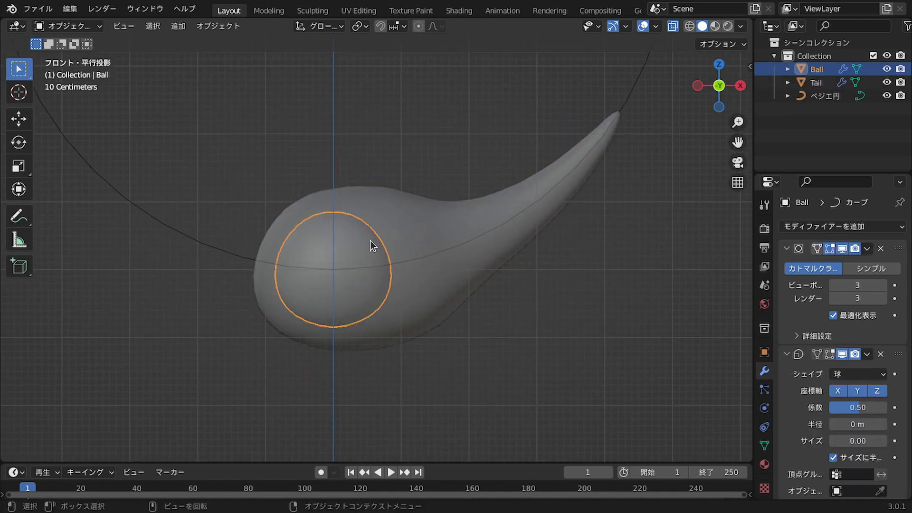
left_click(392, 212, "shift")
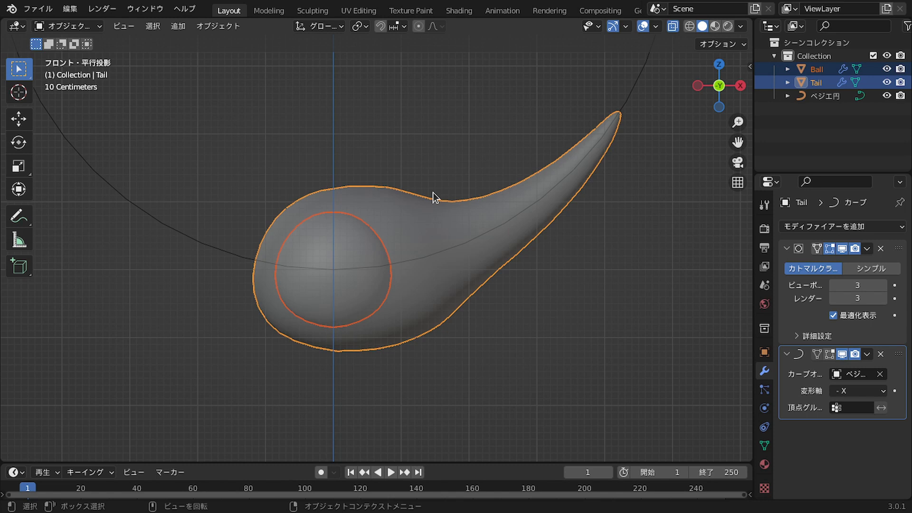
key("ctrl+p")
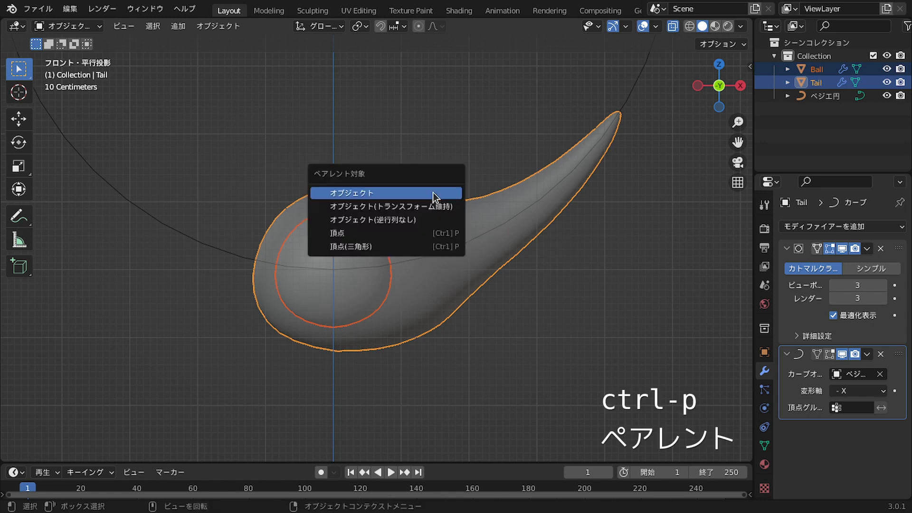
left_click(432, 192)
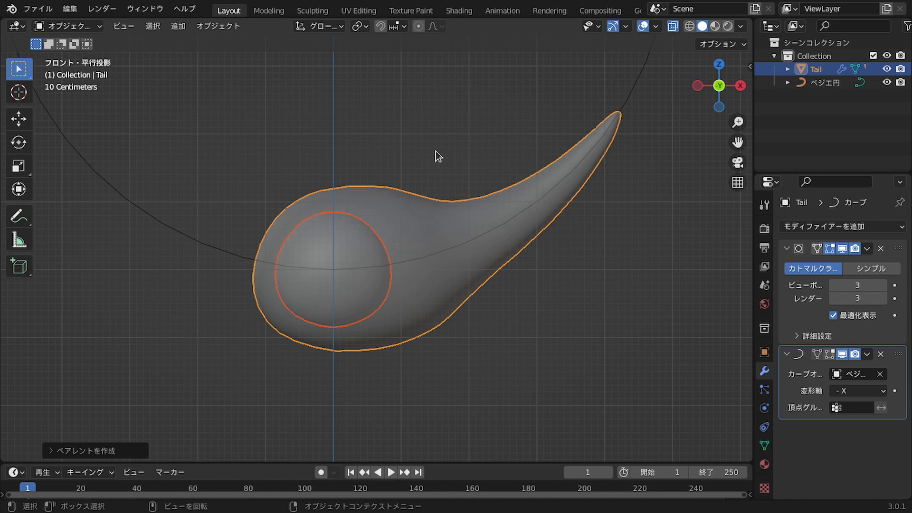
Test whether Ball follows its parent by moving Tail along the global X axis, and cancel the move
left_click(428, 241)
scroll(453, 233, "down", 6)
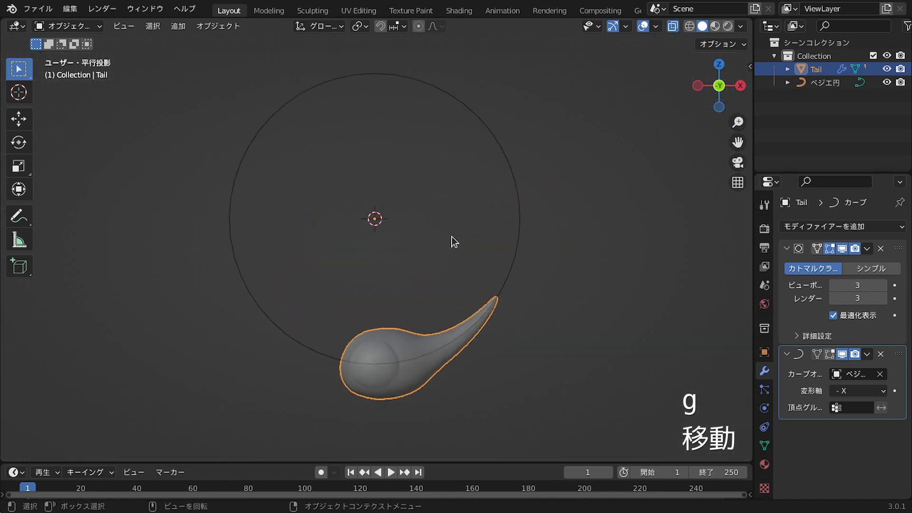
key("g")
key("x")
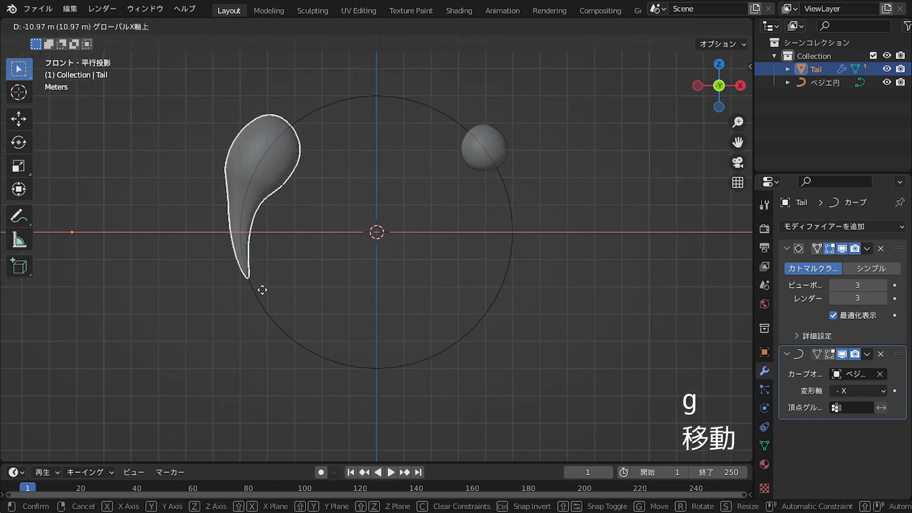
left_click(594, 243)
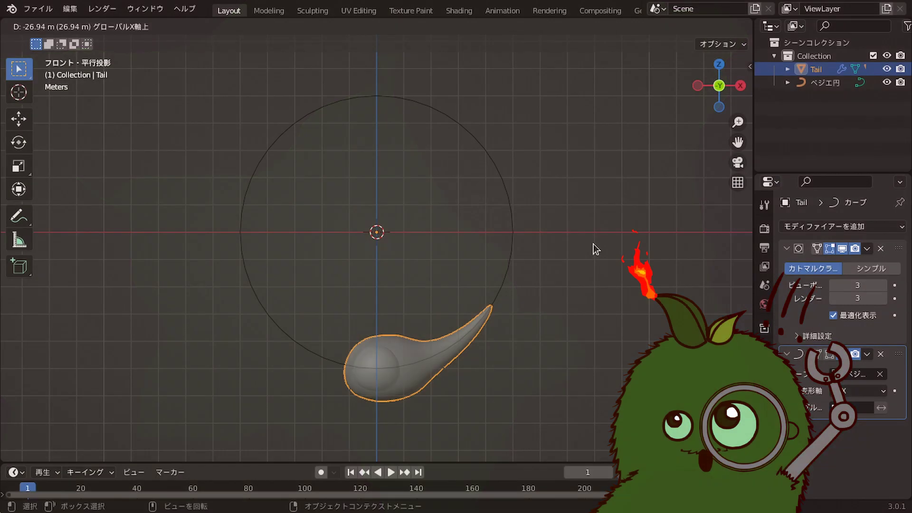
left_click(594, 244)
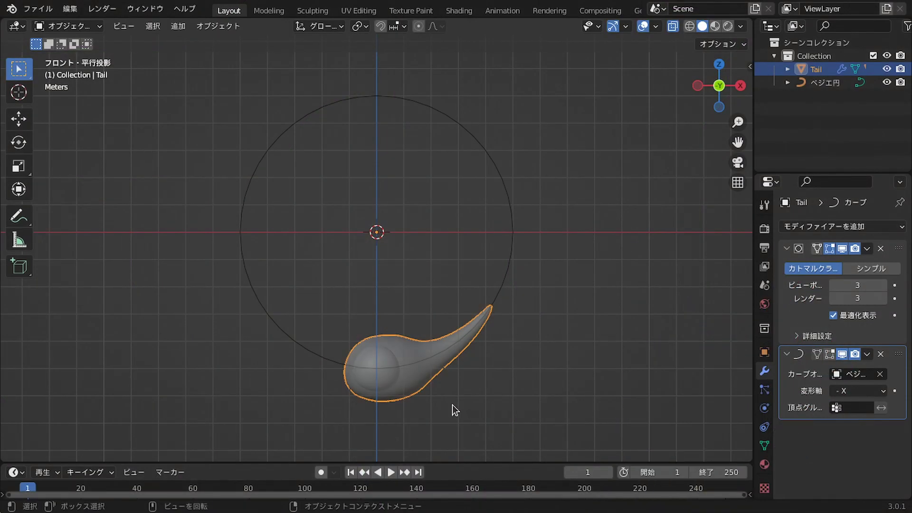
Set the deformation axis of Ball's Curve modifier to -X
left_click(387, 364)
scroll(863, 399, "down", 4)
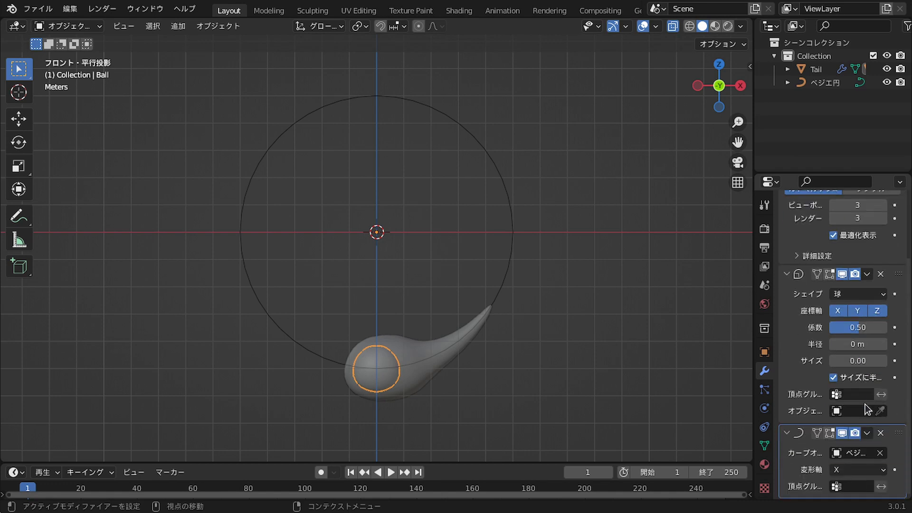
left_click(840, 469)
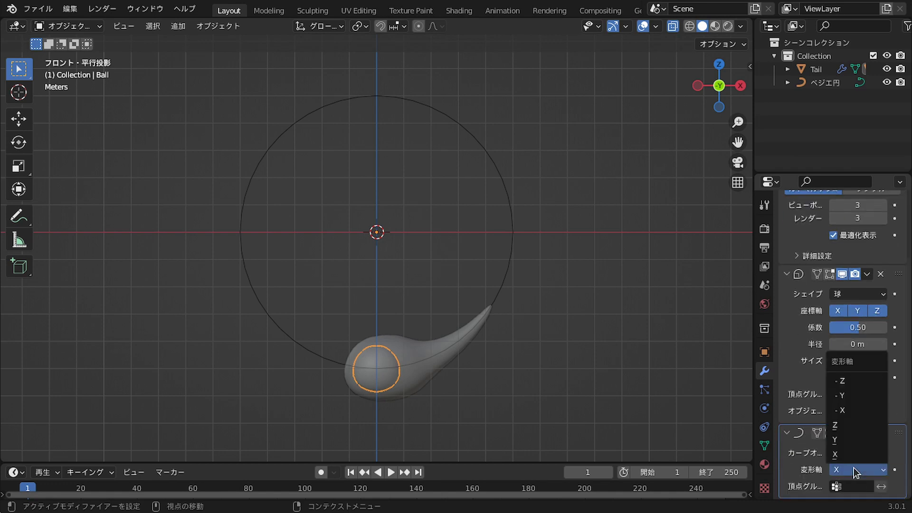
left_click(838, 414)
Check the parented pair's motion around the circle with a trial move of Tail along the global X axis
left_click(420, 386)
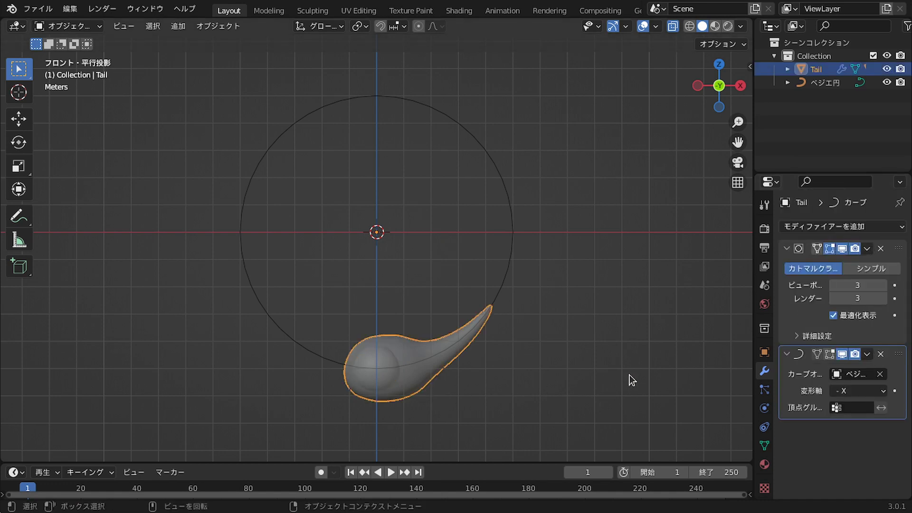
key("g")
key("x")
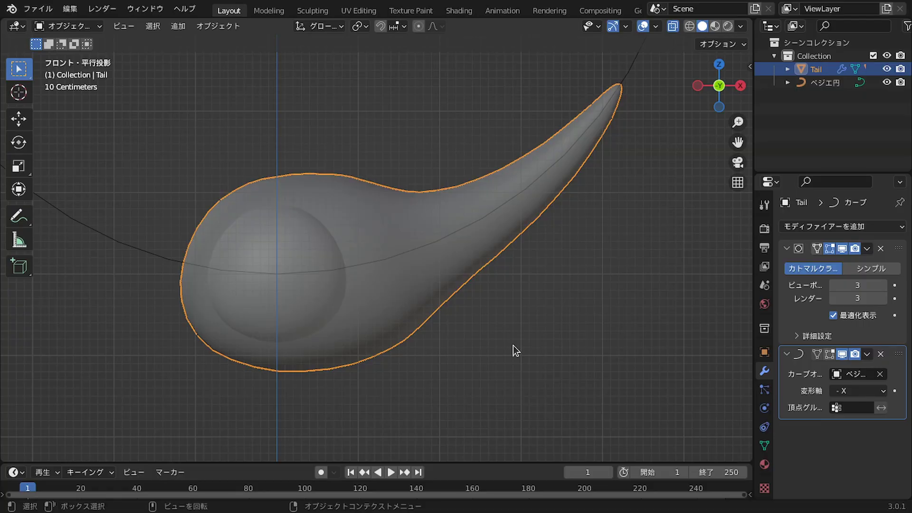
Add a Displace modifier to Tail and create a new texture for it
left_click(822, 227)
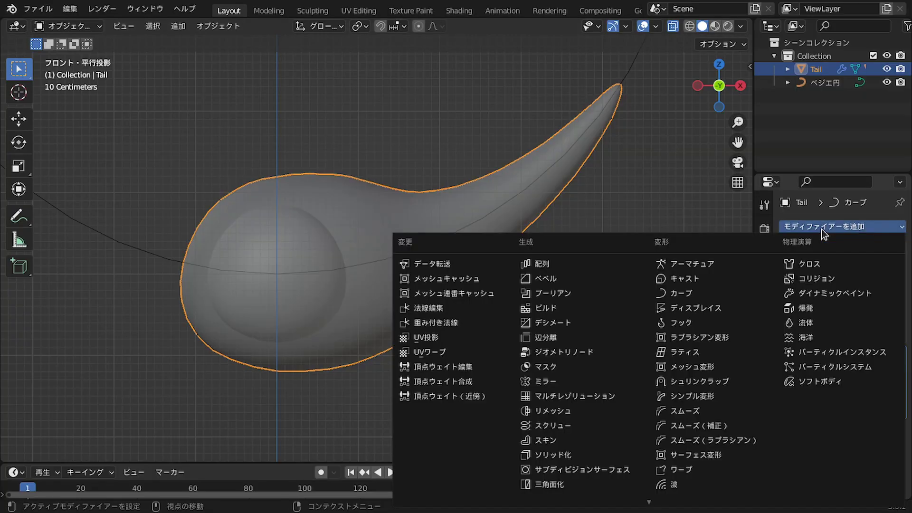
left_click(732, 310)
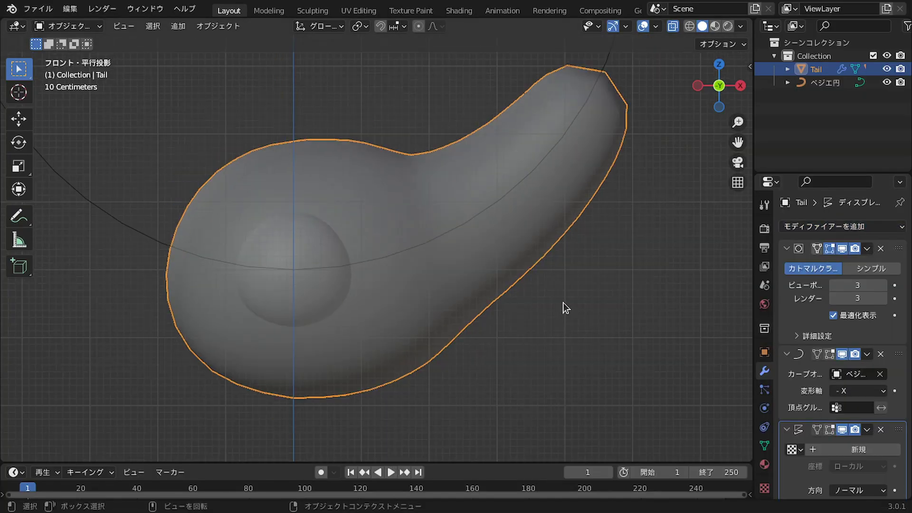
scroll(834, 355, "down", 5)
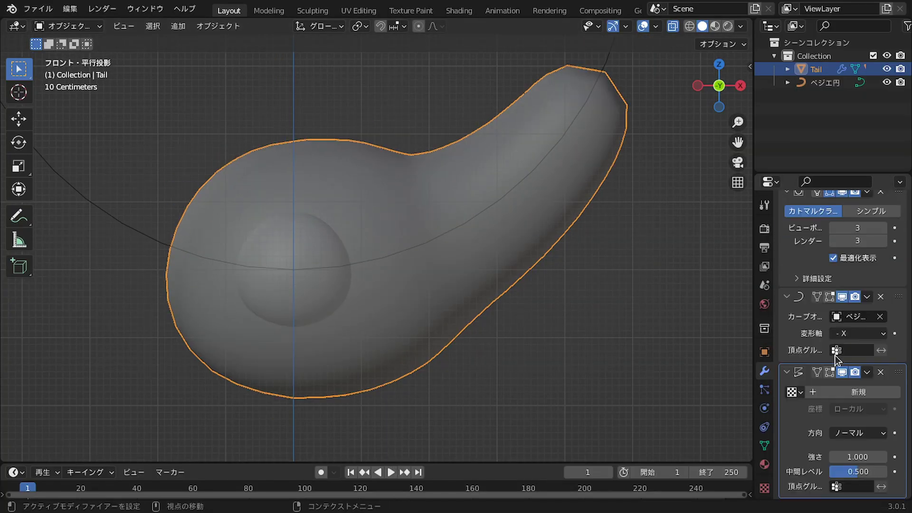
left_click(837, 391)
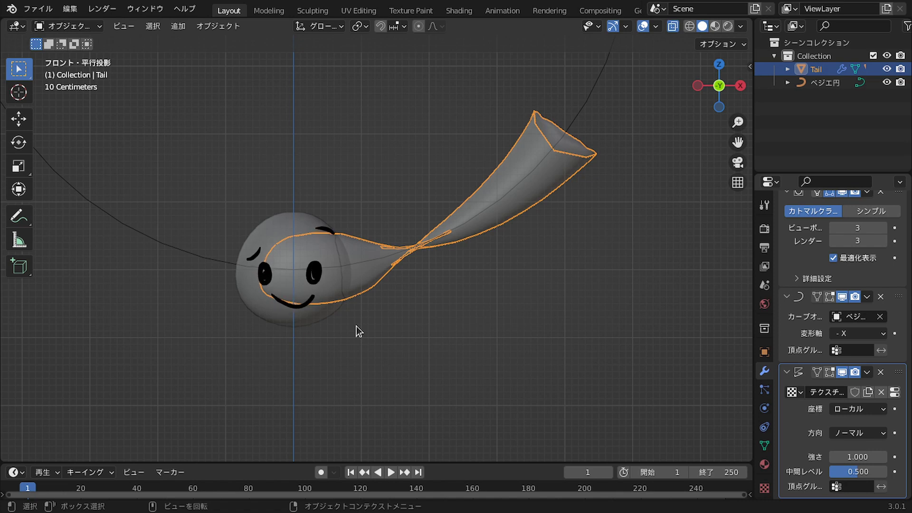
Change the displacement texture's type to Clouds (クラウド)
left_click(896, 393)
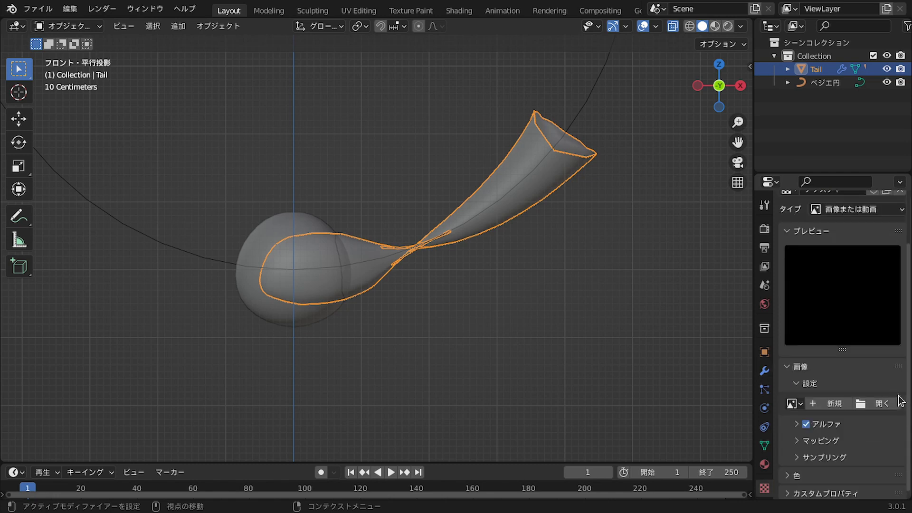
scroll(829, 370, "up", 3)
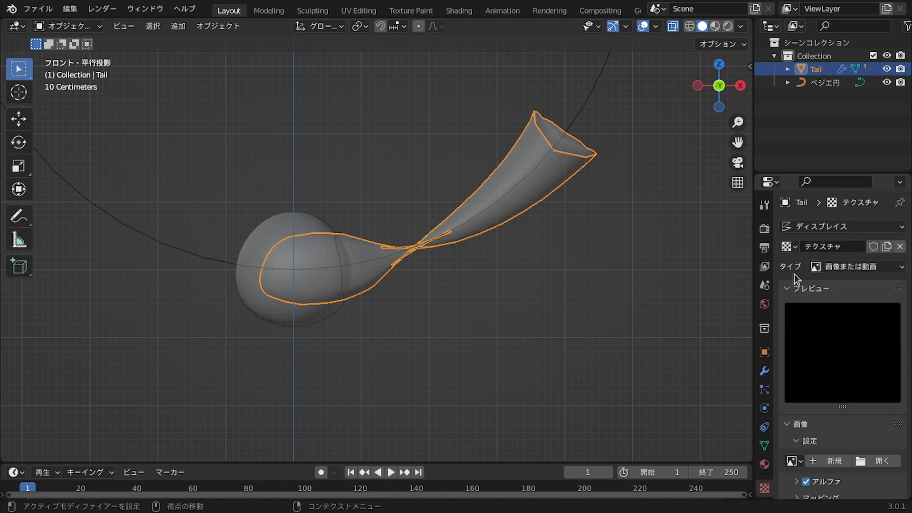
left_click(851, 267)
left_click(849, 304)
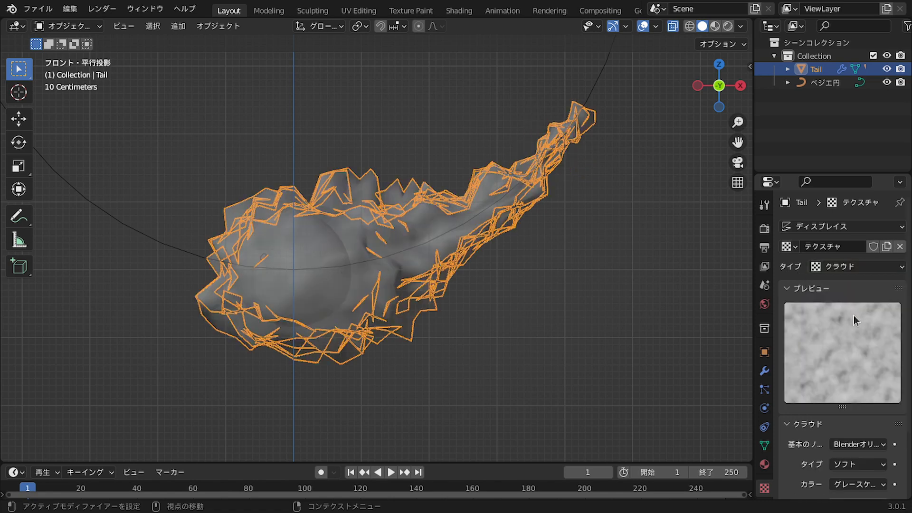
Set the size of Tail's Clouds displacement texture to 0.99
scroll(870, 447, "down", 4)
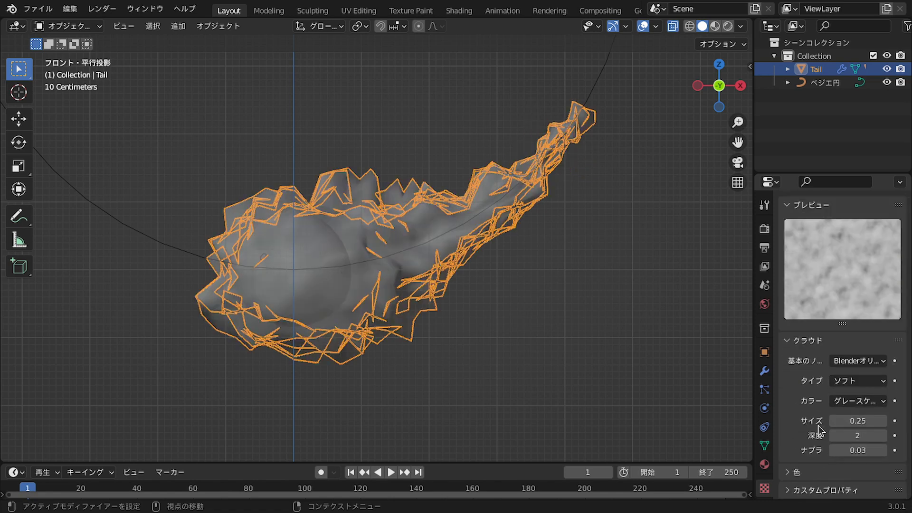
mouse_move(858, 421)
left_mouse_down()
mouse_move(808, 420)
mouse_move(884, 421)
mouse_move(858, 421)
left_mouse_up()
left_click(857, 421)
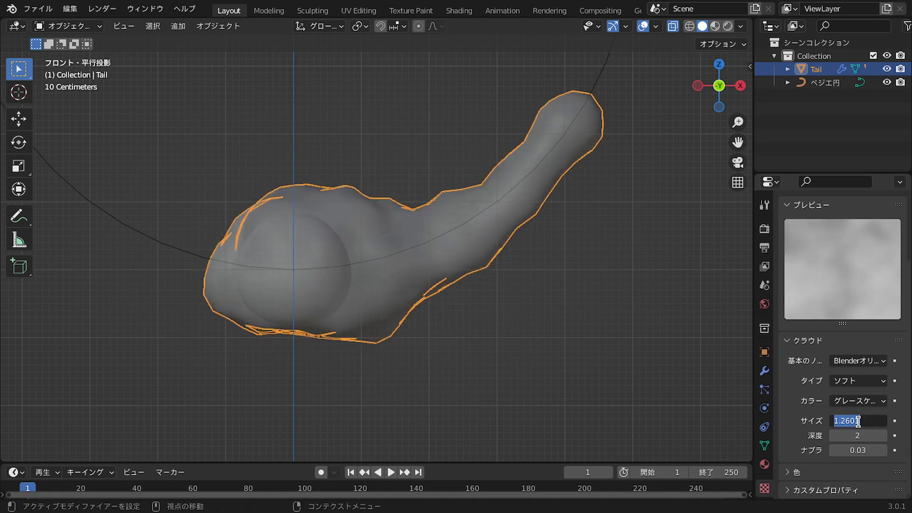
key("BackSpace")
type(".99")
key("Return")
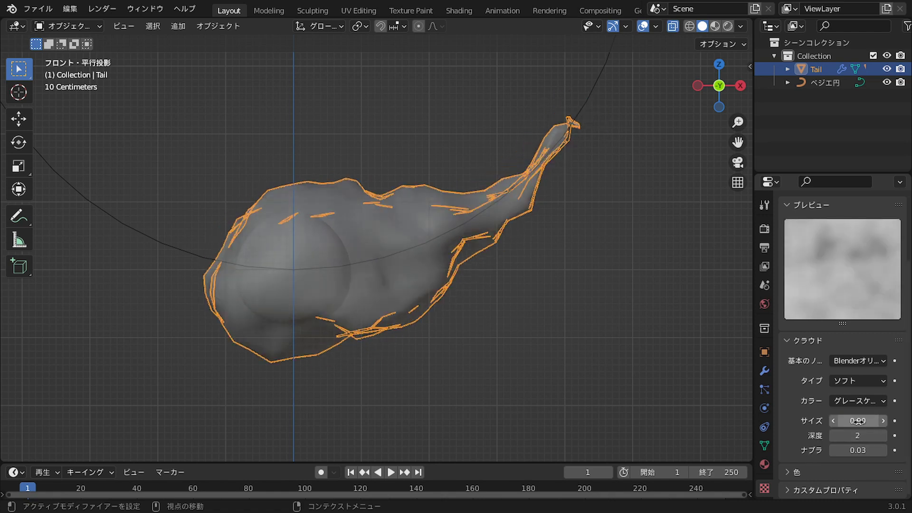
Try a strength of -6.9 on Tail's Displace modifier and set it back to 1
left_click(765, 371)
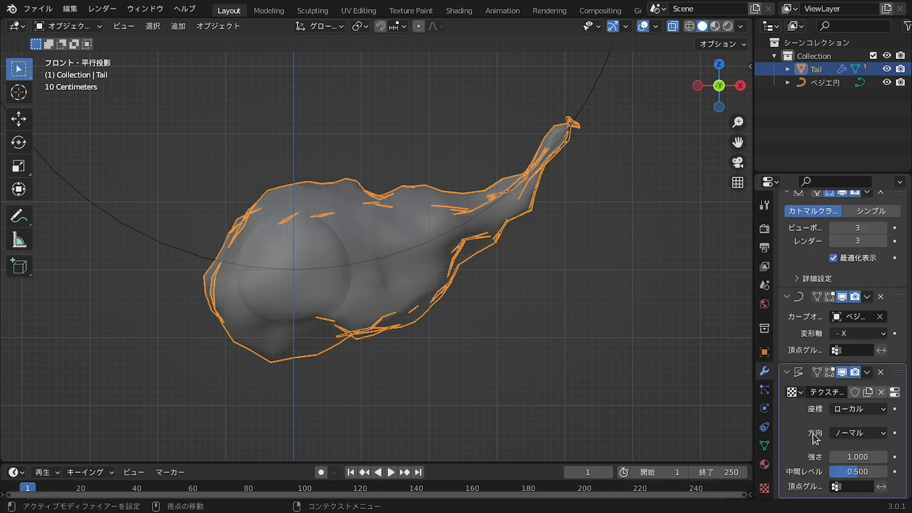
mouse_move(864, 458)
left_mouse_down()
mouse_move(829, 457)
mouse_move(863, 457)
left_mouse_up()
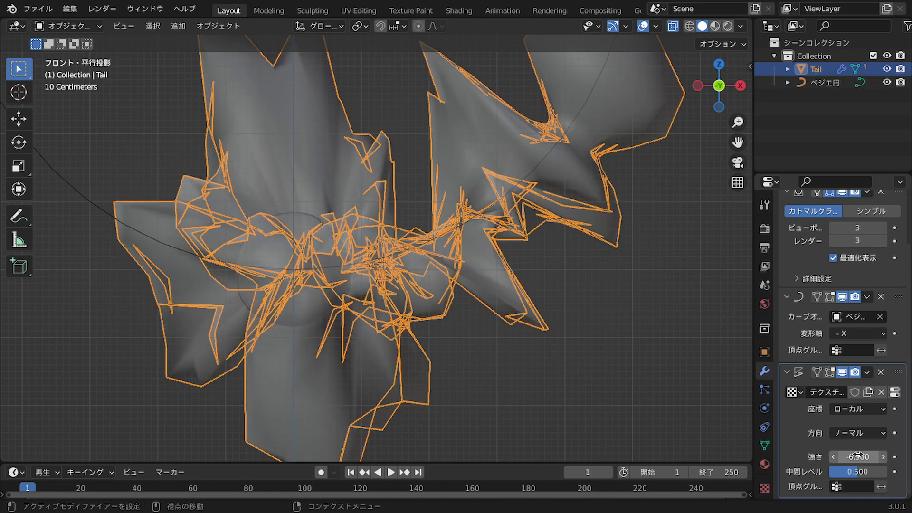
scroll(550, 314, "down", 3)
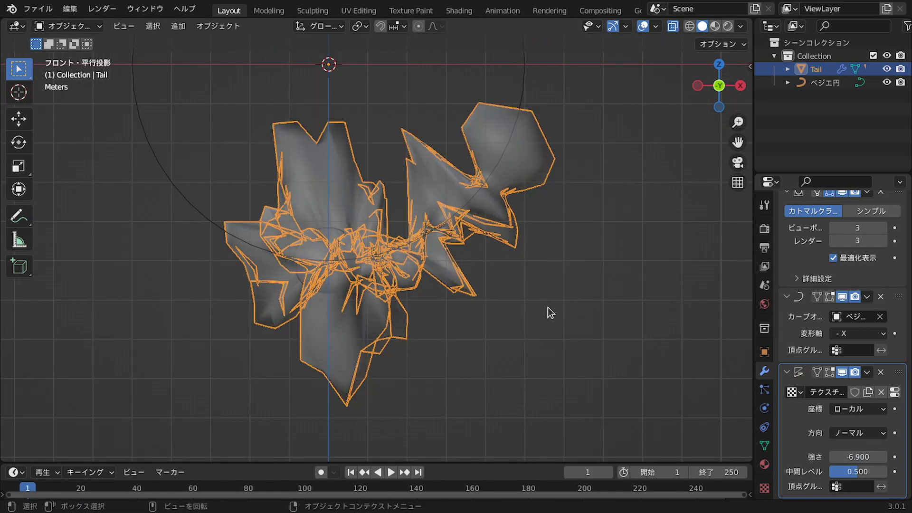
scroll(550, 314, "up", 4)
scroll(550, 314, "down", 2)
scroll(554, 311, "up", 2)
left_click(855, 456)
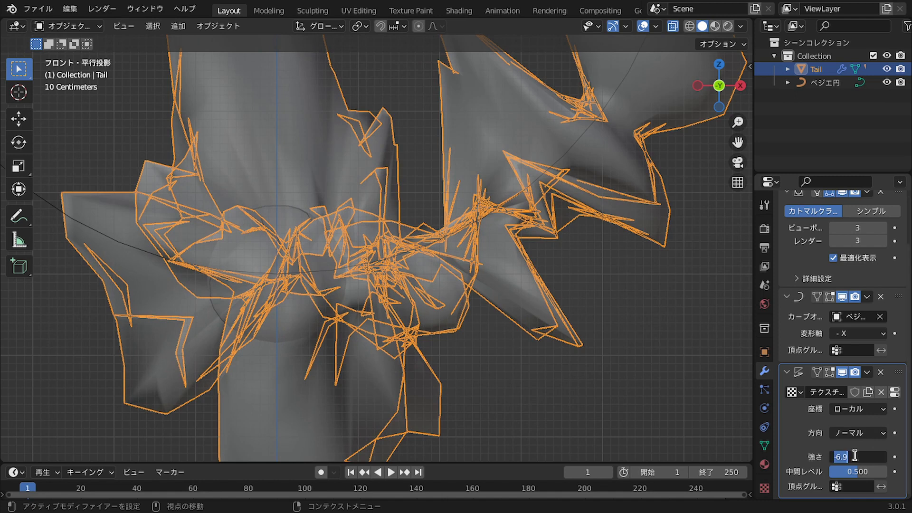
type("1")
key("Return")
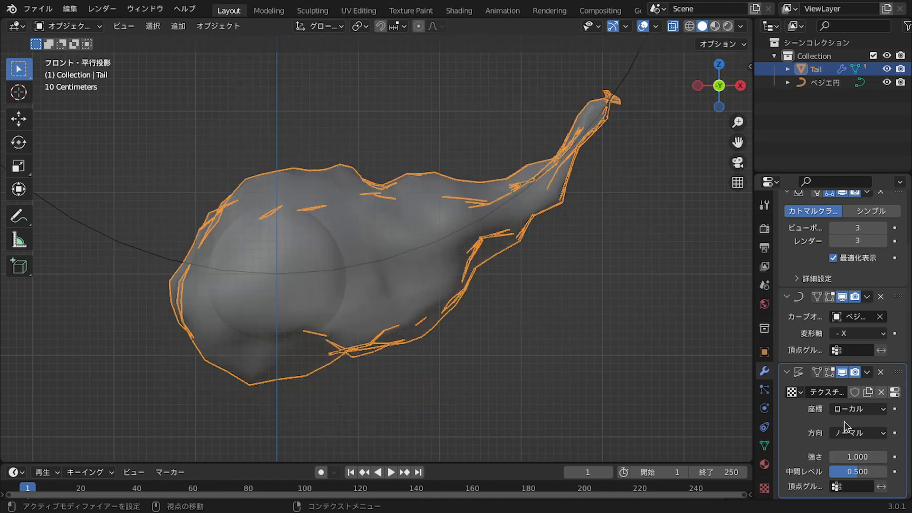
Set the Displace modifier's texture coordinates to Global (グローバル) and its strength to 0.44
left_click(856, 411)
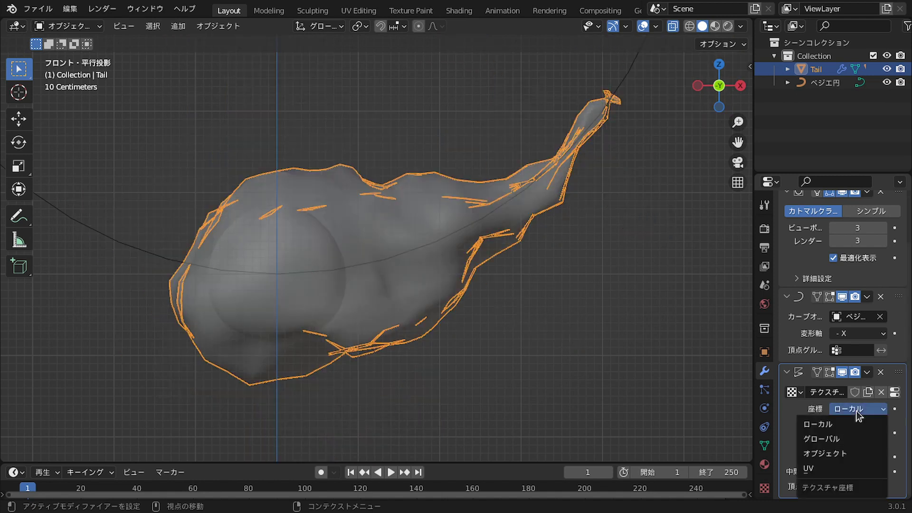
left_click(836, 437)
left_click_drag(839, 457, 811, 457)
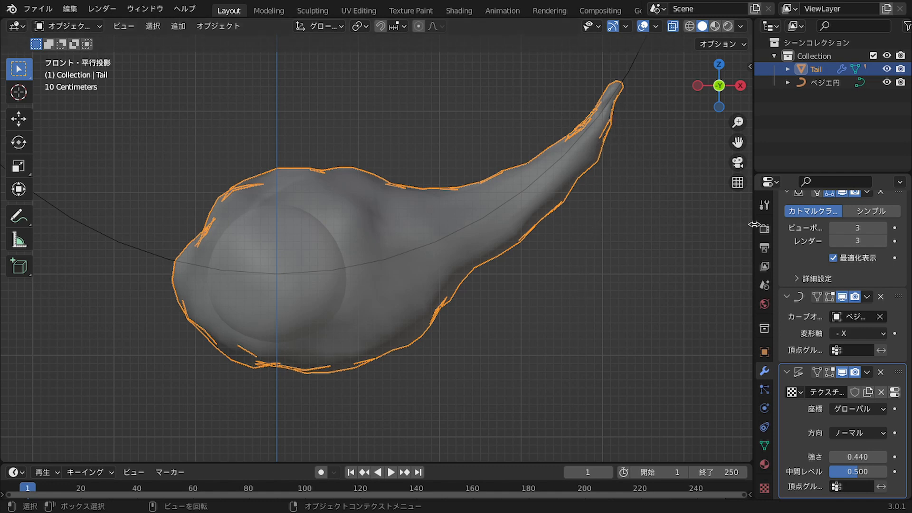
Raise both the viewport and render levels of Tail's Subdivision Surface modifier to 4
scroll(824, 252, "up", 3)
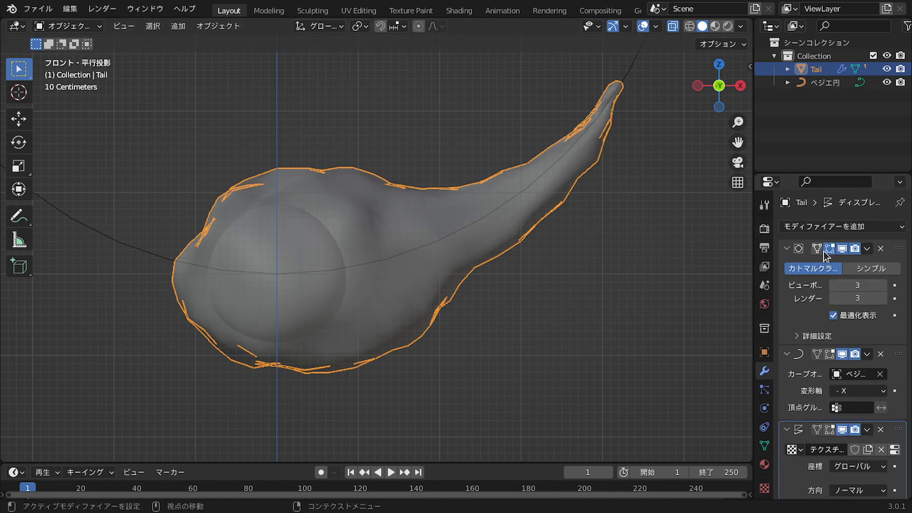
left_click(882, 286)
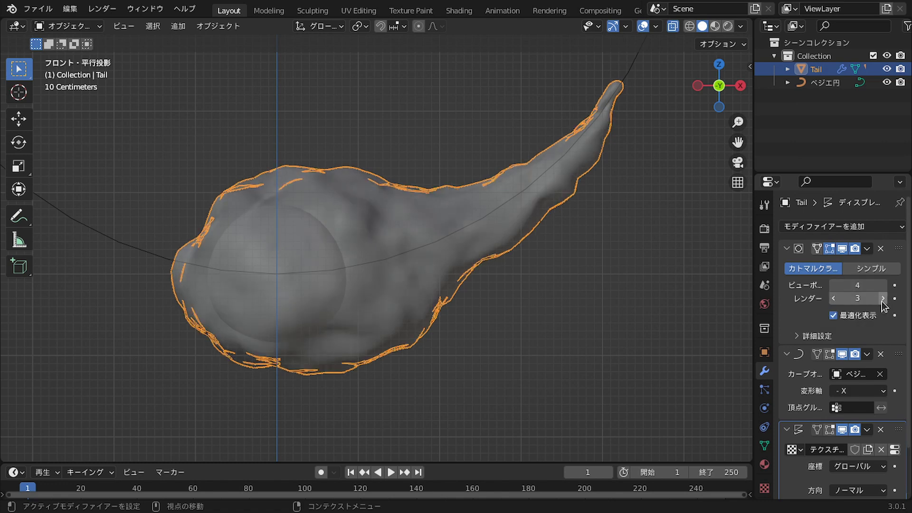
left_click(884, 299)
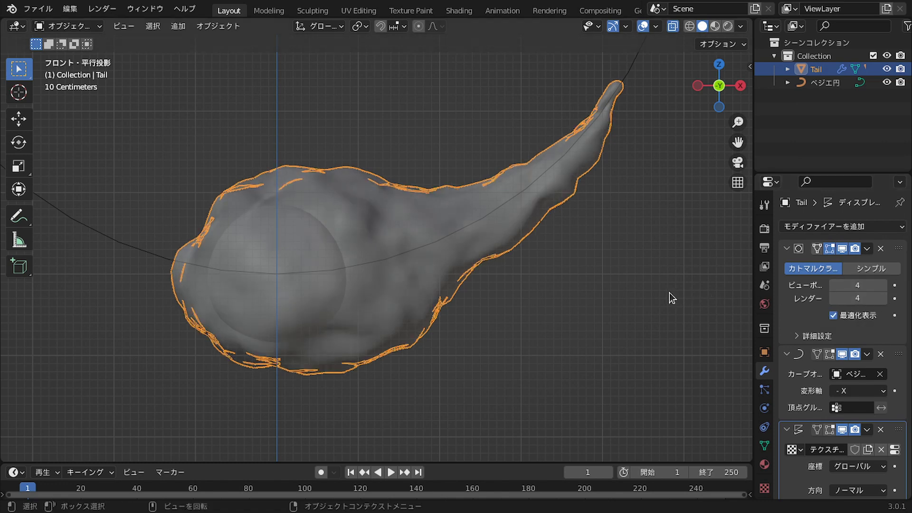
Check how the displaced Tail changes shape around the whole circle with a trial move
scroll(668, 293, "down", 5)
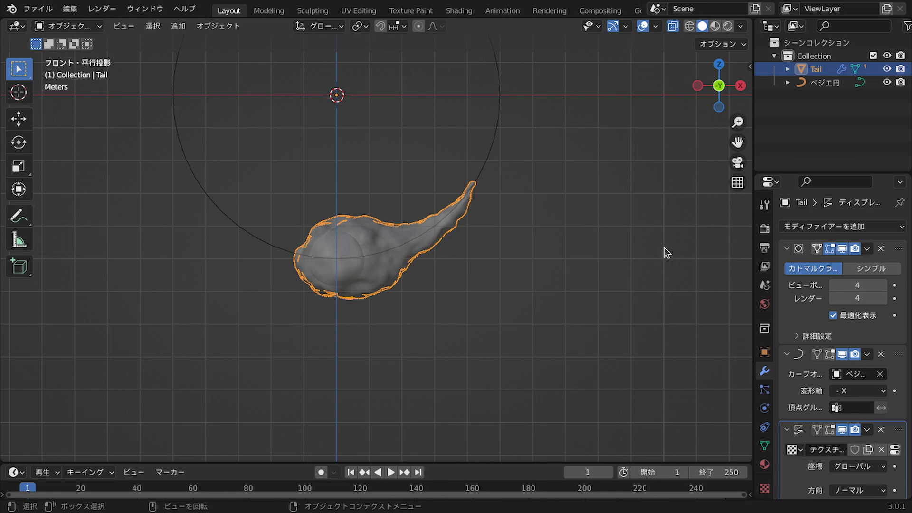
key("Home")
key("g")
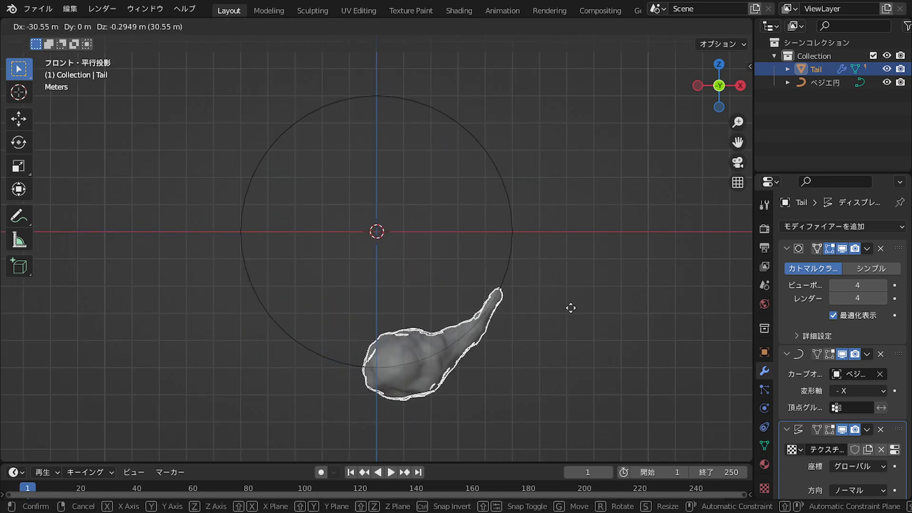
left_click(559, 299)
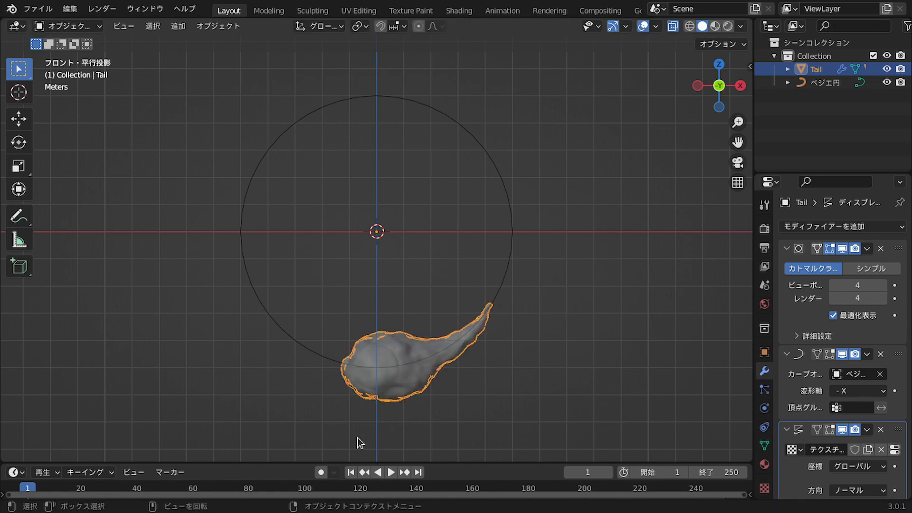
Set the scene's output frame rate to 30 FPS
left_click(765, 248)
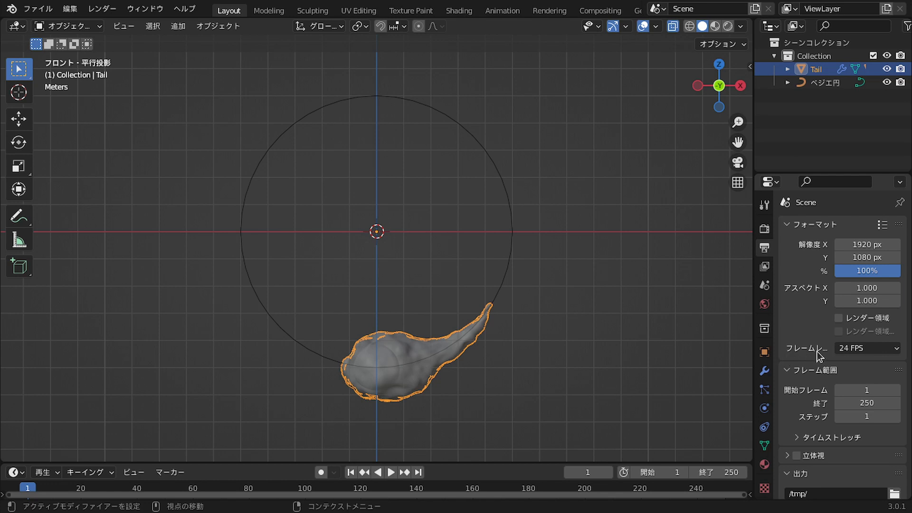
left_click(884, 350)
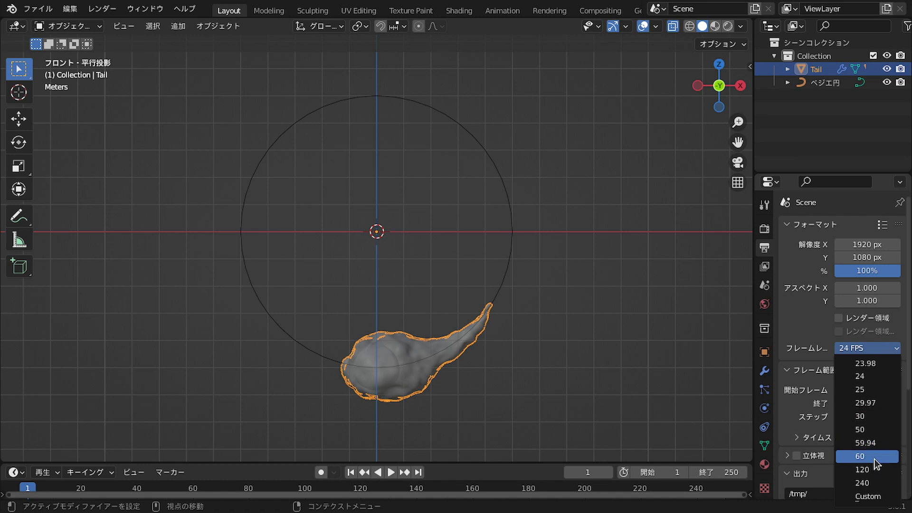
left_click(879, 419)
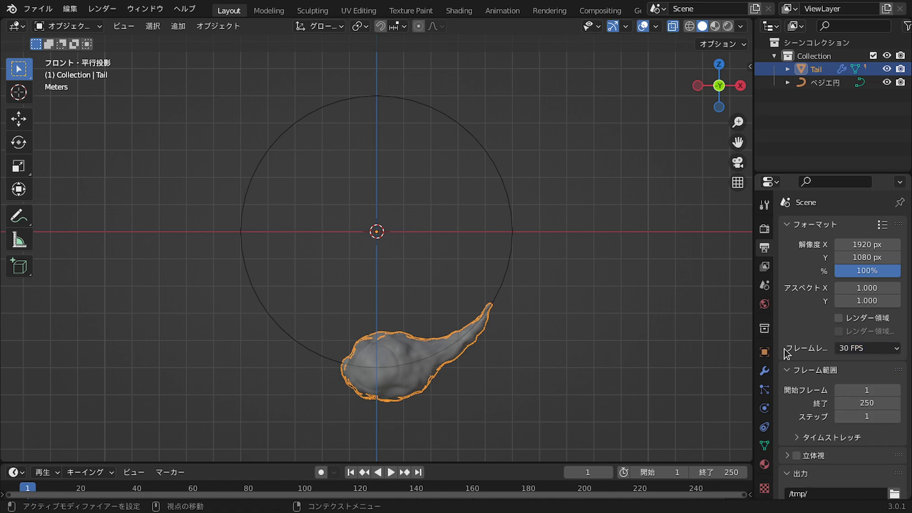
Set the timeline's playback sync mode to frame dropping (コマ落とし)
left_click(56, 475)
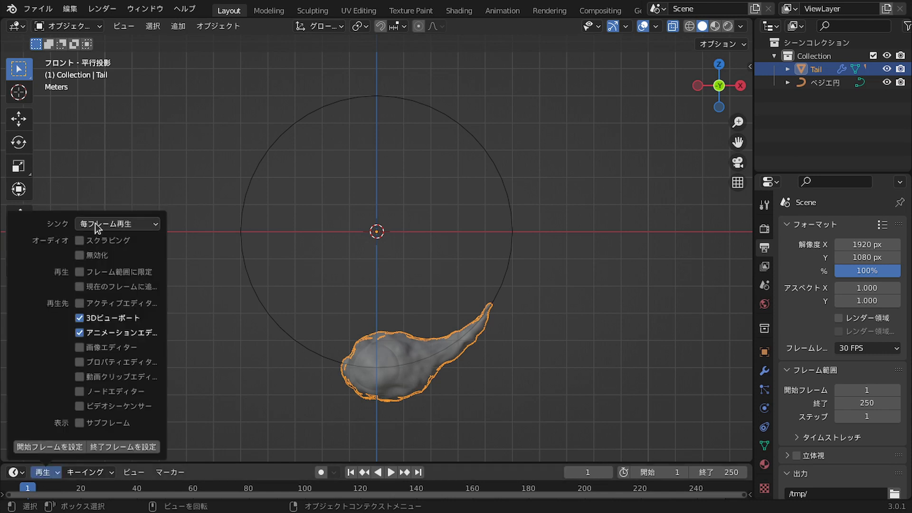
left_click(114, 224)
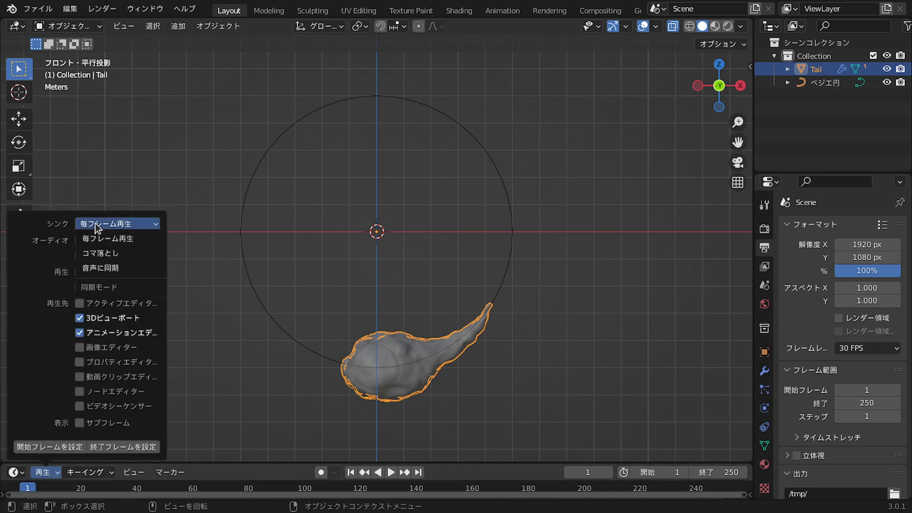
left_click(123, 254)
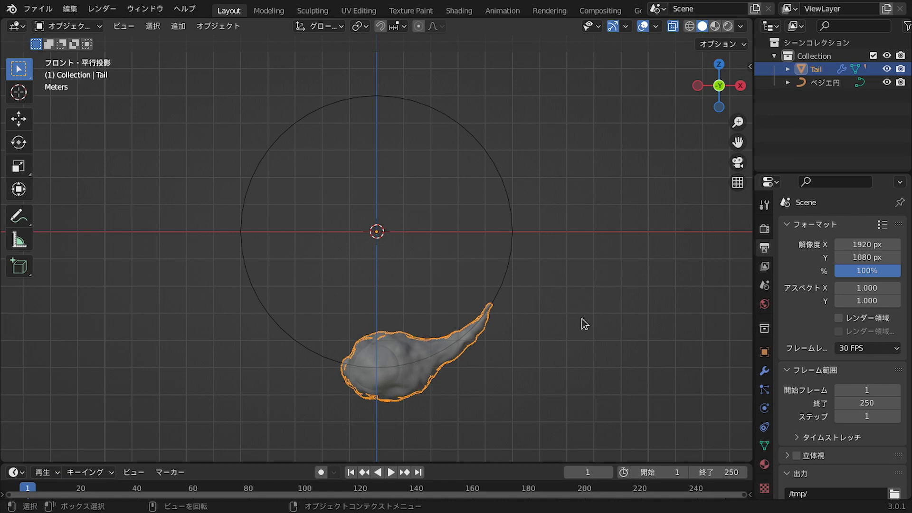
Show Tail's transform values and insert a location keyframe at 0 m on frame 1
key("n")
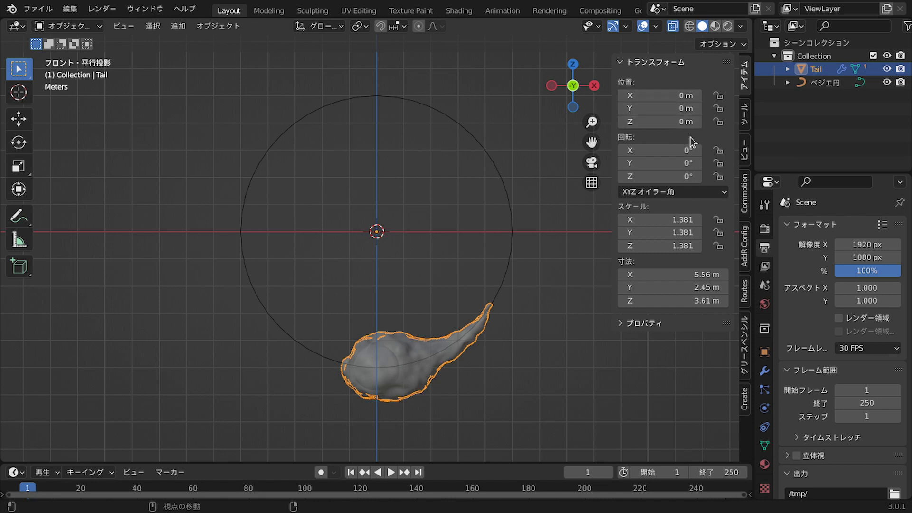
key("i")
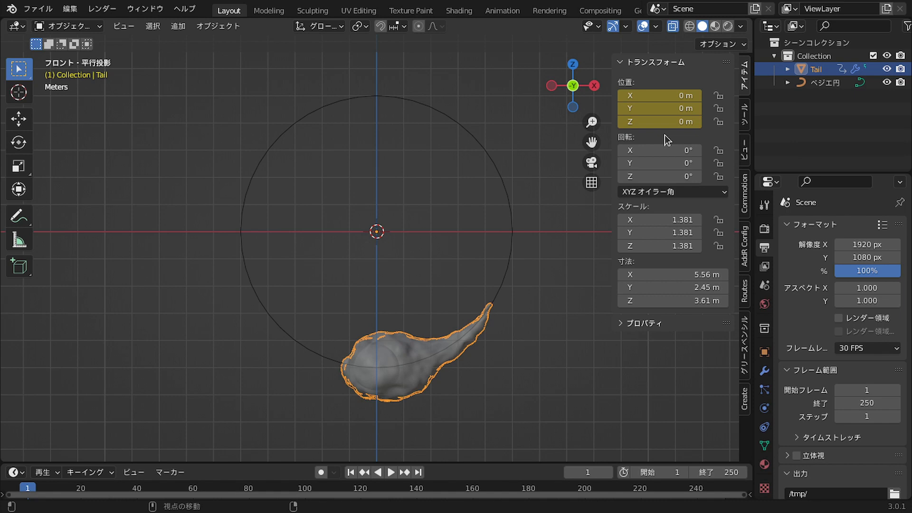
At frame 250, check the distance of one lap with a trial move of Tail, and inspect the Bezier circle's dimensions
left_click(418, 473)
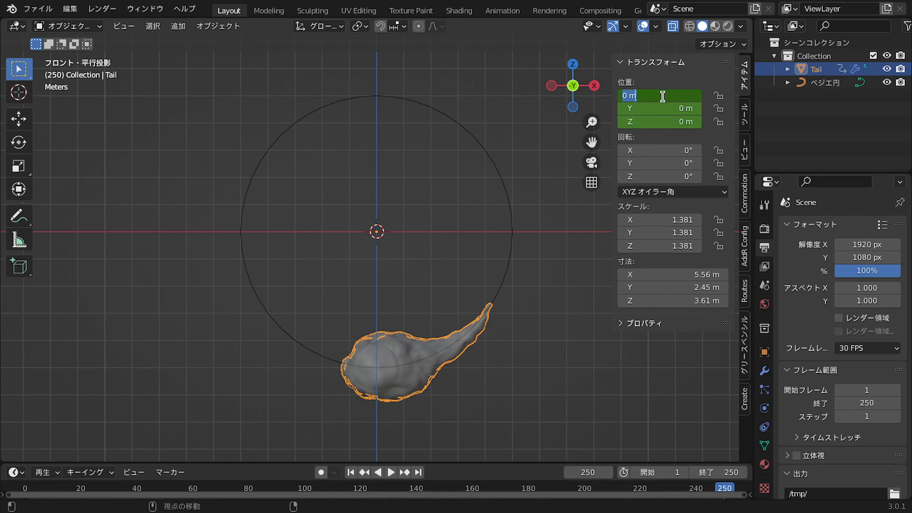
key("g")
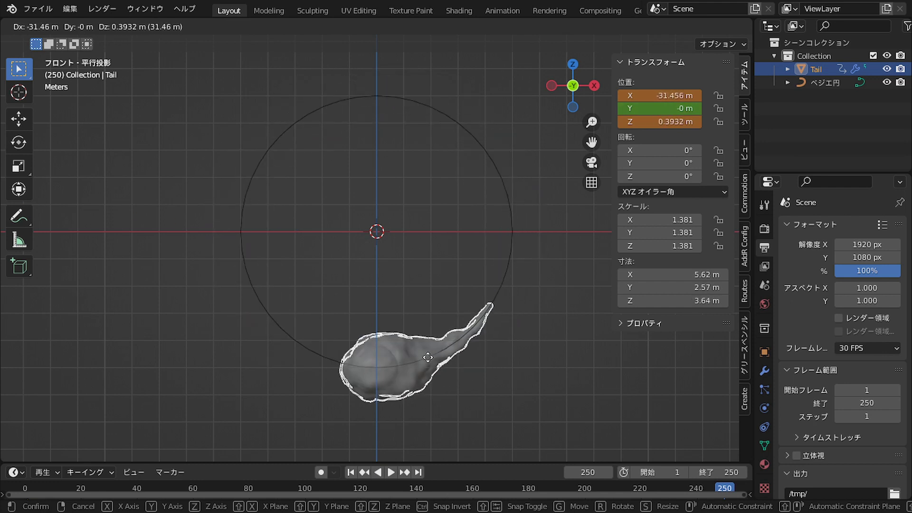
key("Escape")
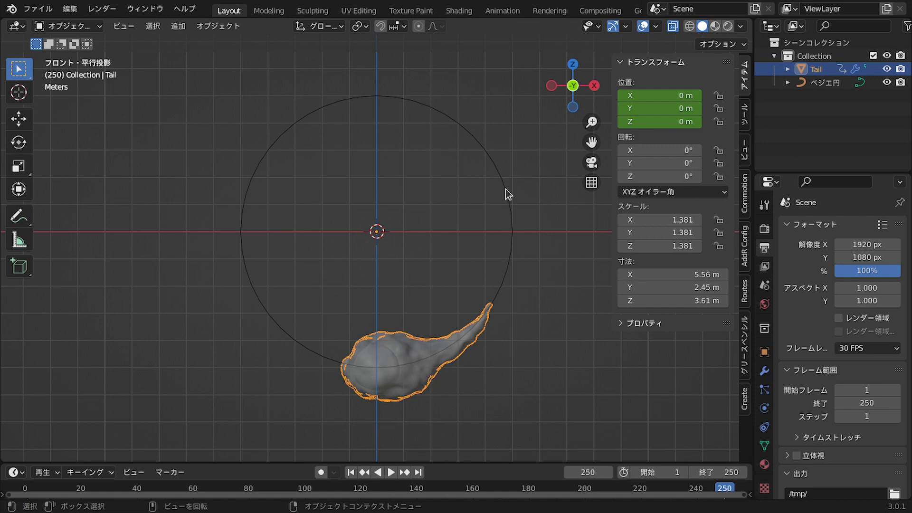
left_click(506, 189)
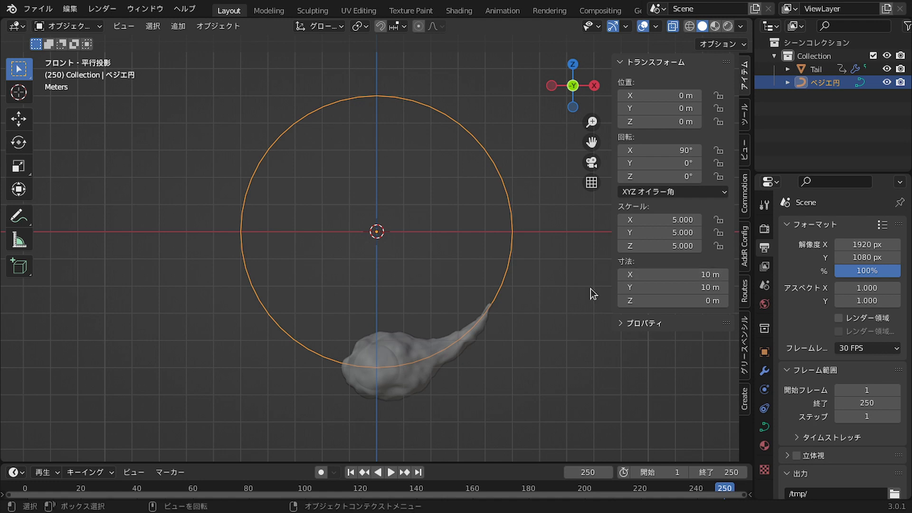
On frame 250, set Tail's X location to pi*10, keyframe its location, and play the animation to check its direction
left_click(424, 375)
left_click(670, 95)
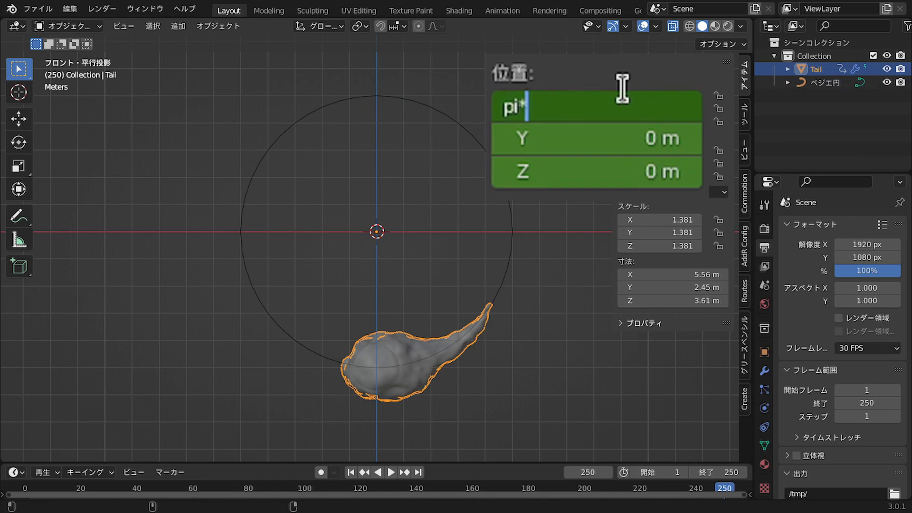
type("pi*10")
key("Return")
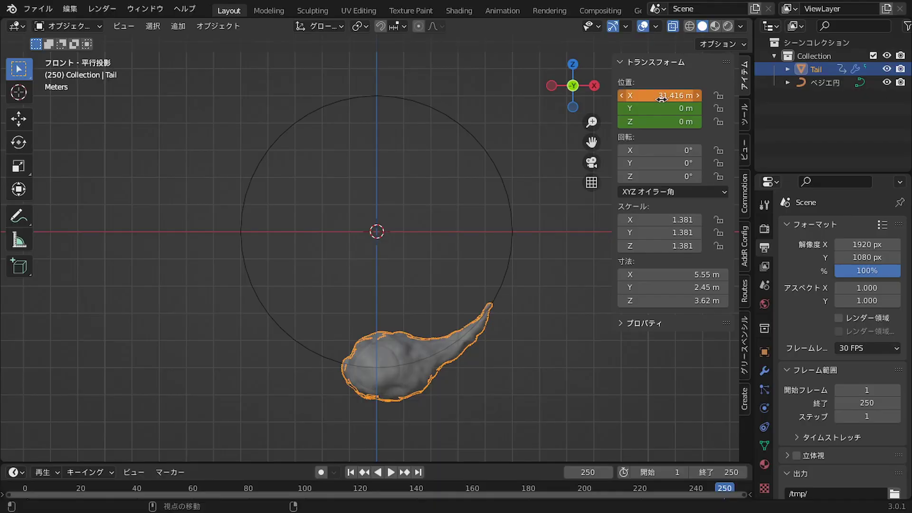
key("i")
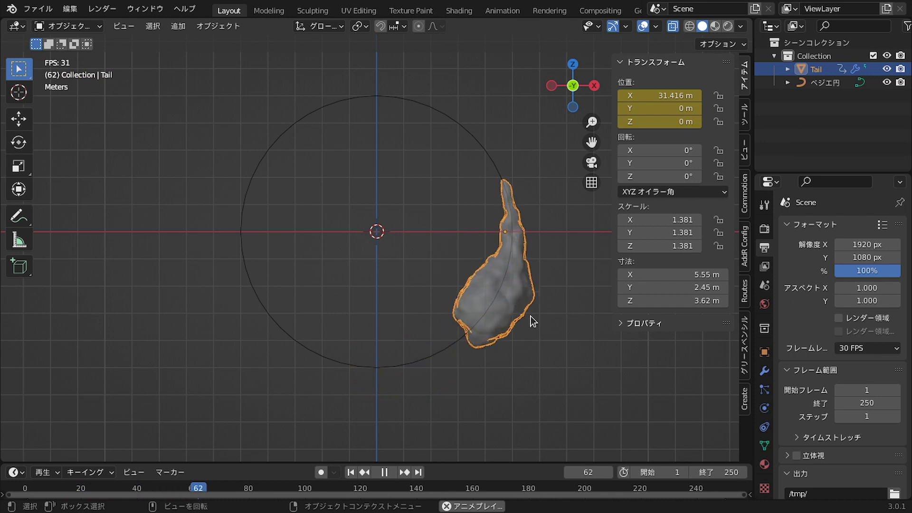
key("space")
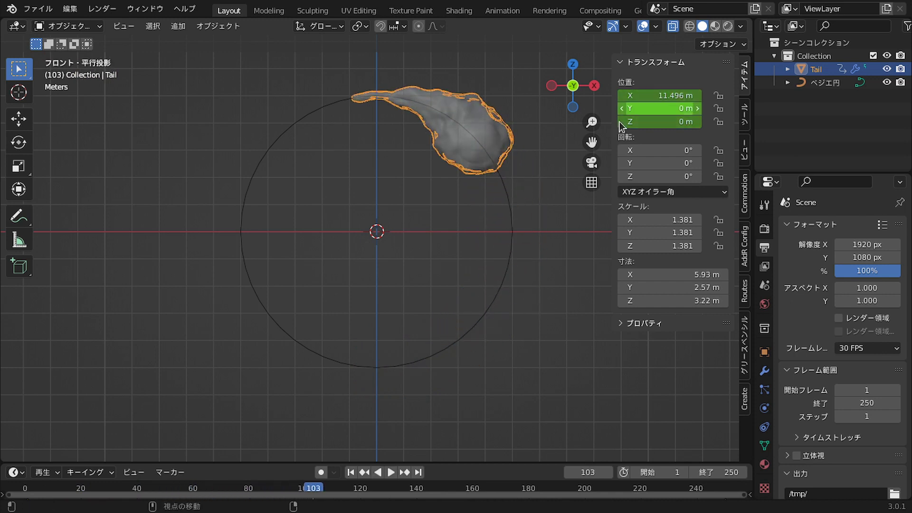
Change Tail's X location on frame 250 to -31.416 m and insert a new location keyframe
left_click(419, 473)
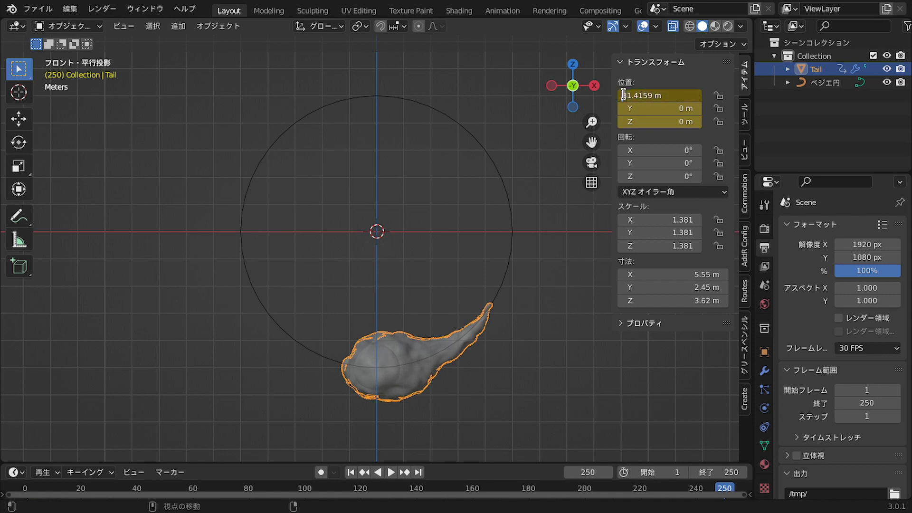
key("Return")
key("i")
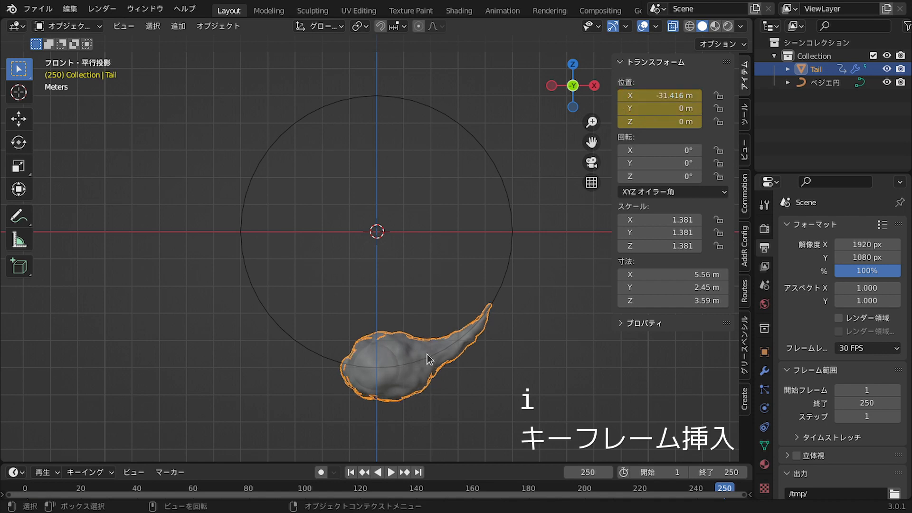
Enlarge the timeline and set the interpolation of Tail's location keyframes to linear
left_click_drag(459, 463, 459, 464)
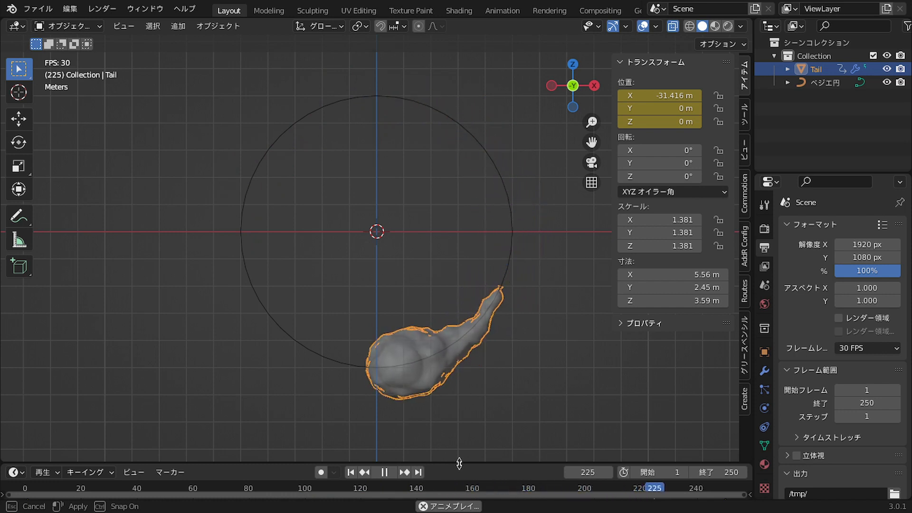
left_click_drag(460, 464, 467, 320)
right_click(444, 378)
mouse_move(444, 378)
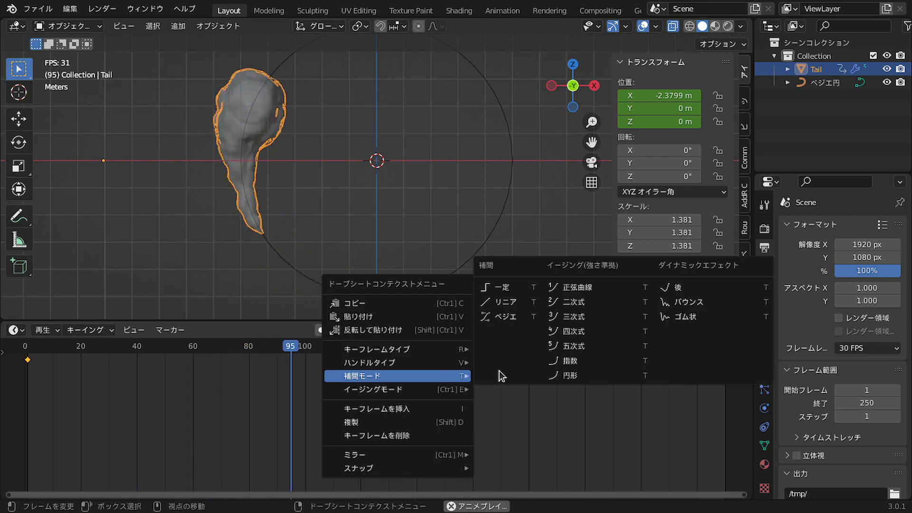
left_click(508, 302)
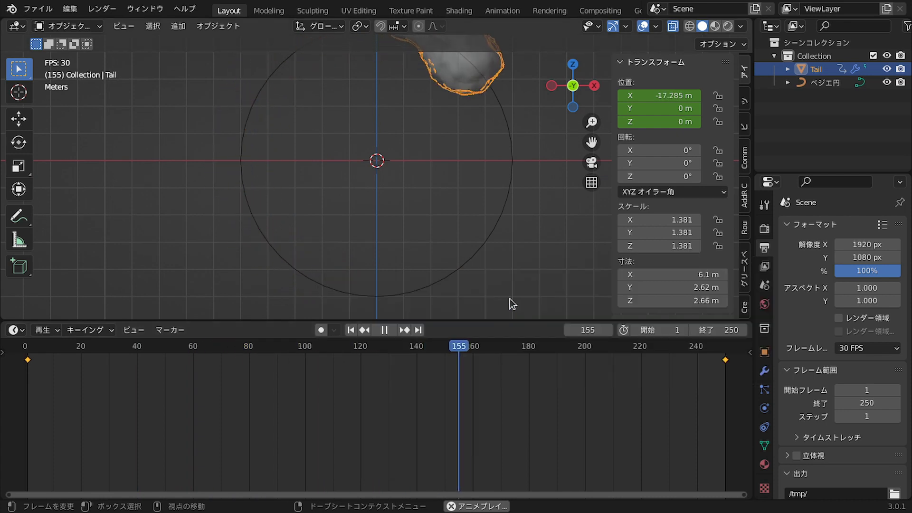
Make Tail's location keyframes cyclic with the Make Cyclic (F-Modifier) extrapolation option
key("shift+e")
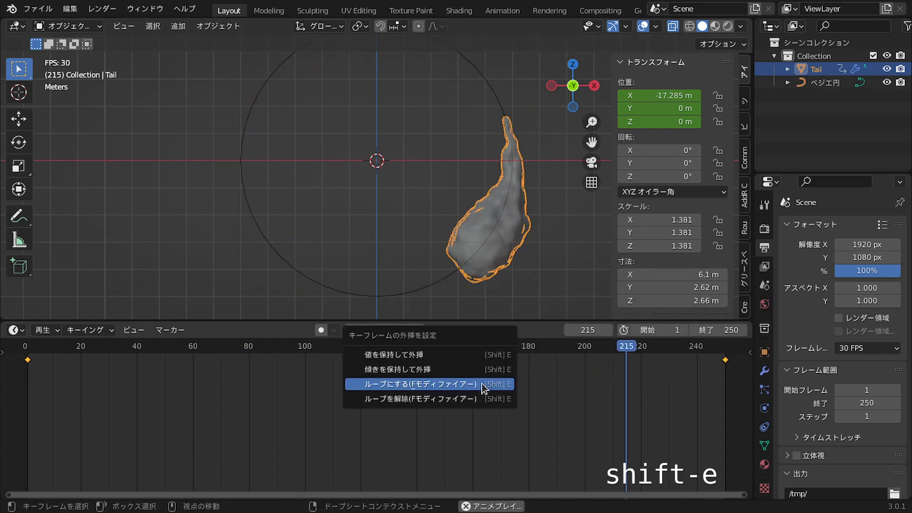
left_click(482, 384)
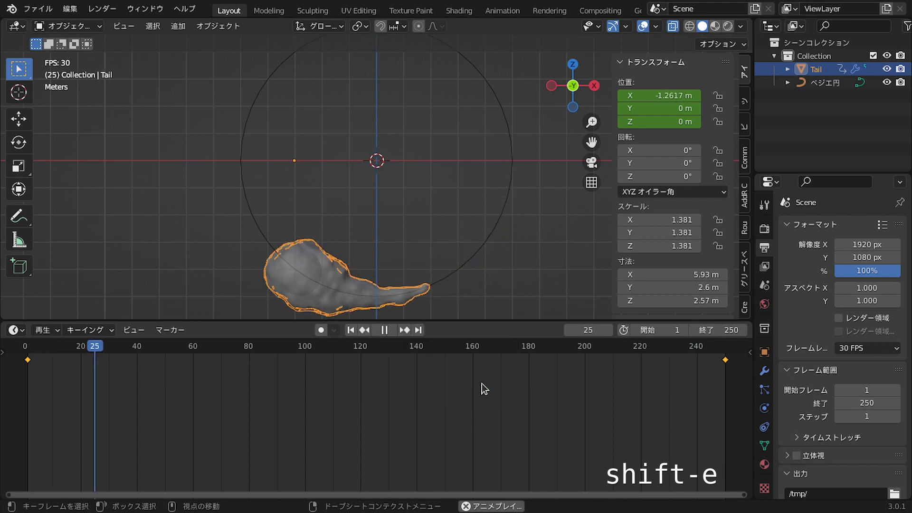
Move Tail's final keyframe to frame 150, stop the playback and go to that keyframe
scroll(468, 128, "down", 2)
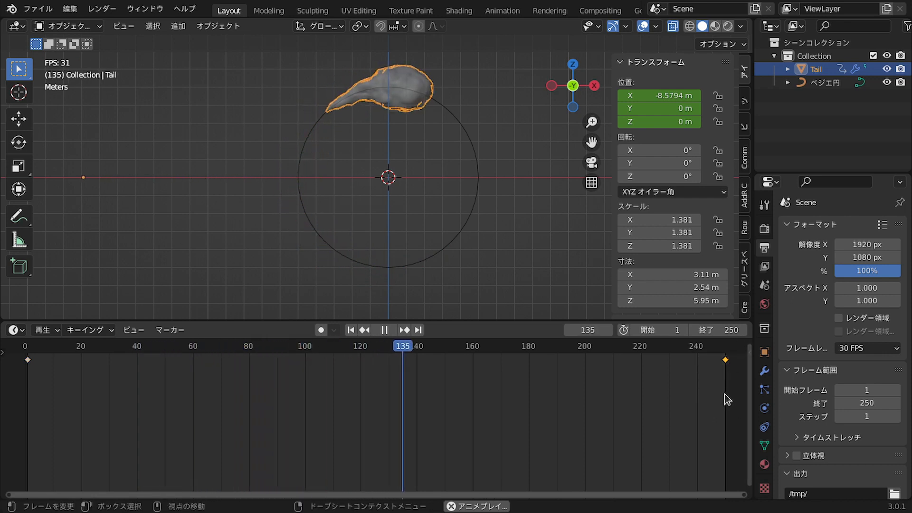
key("g")
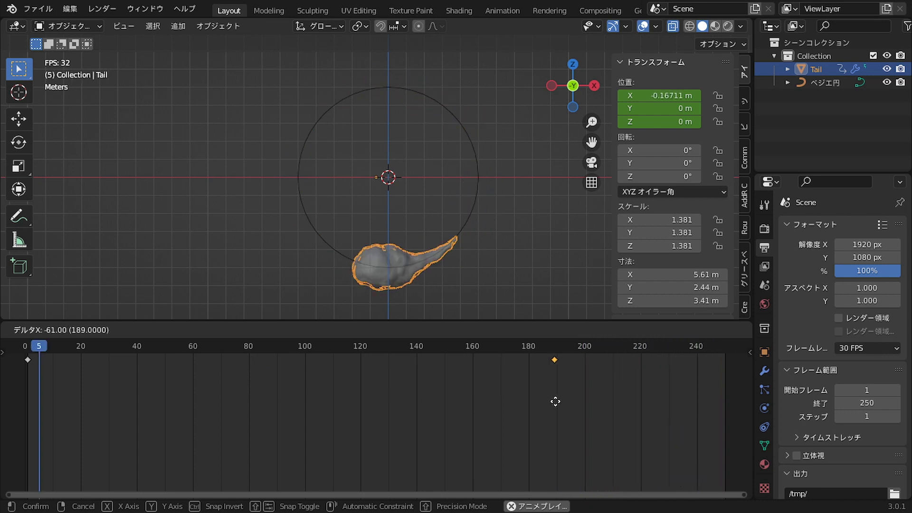
left_click(446, 407)
key("space")
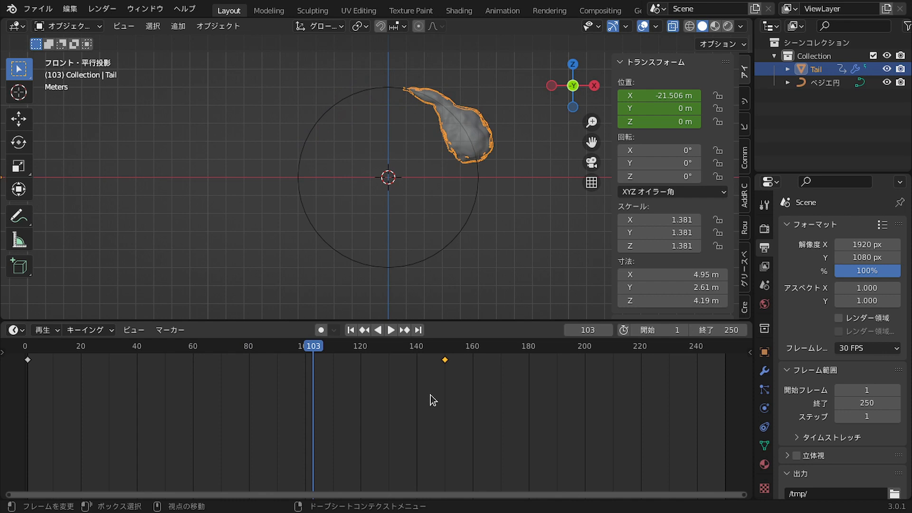
left_click(403, 329)
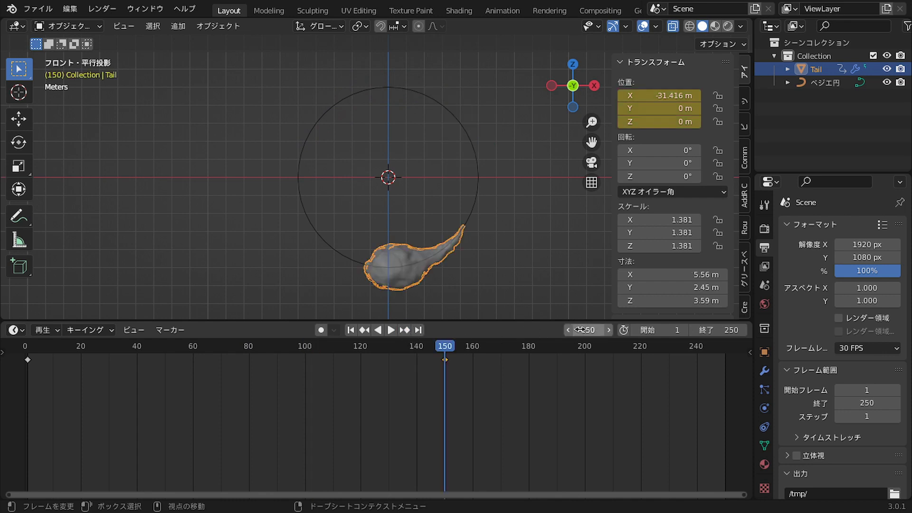
Set the animation's end frame to 149 and play the loop
left_click(719, 329)
type("149")
key("Return")
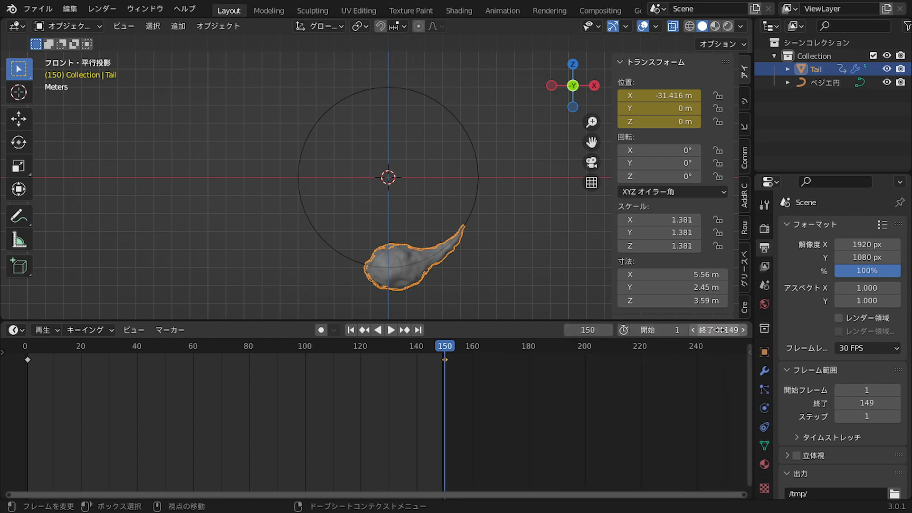
key("space")
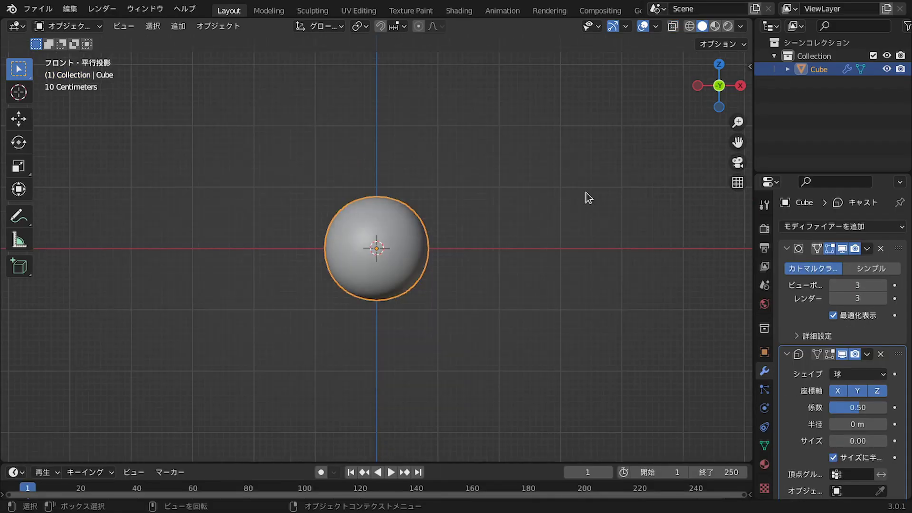
key("shift+d")
key("Escape")
key("s")
left_click(475, 214)
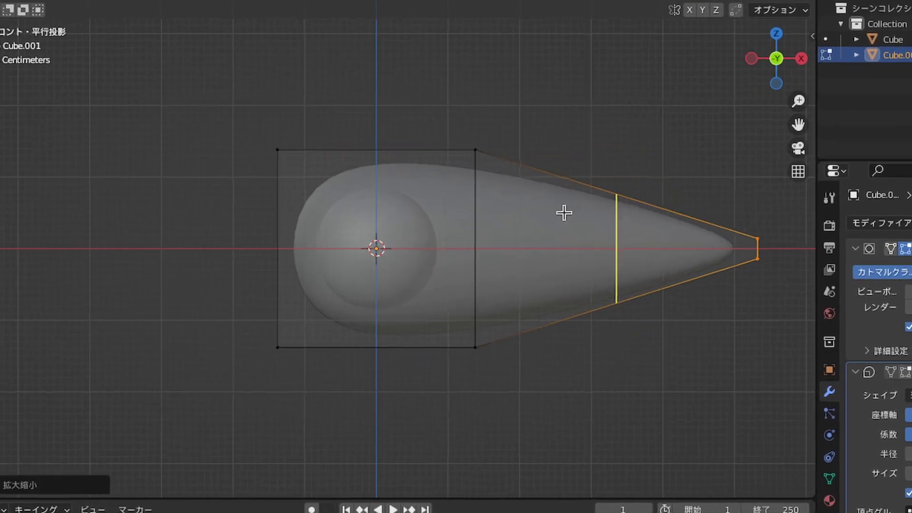
left_click(565, 213)
key("s")
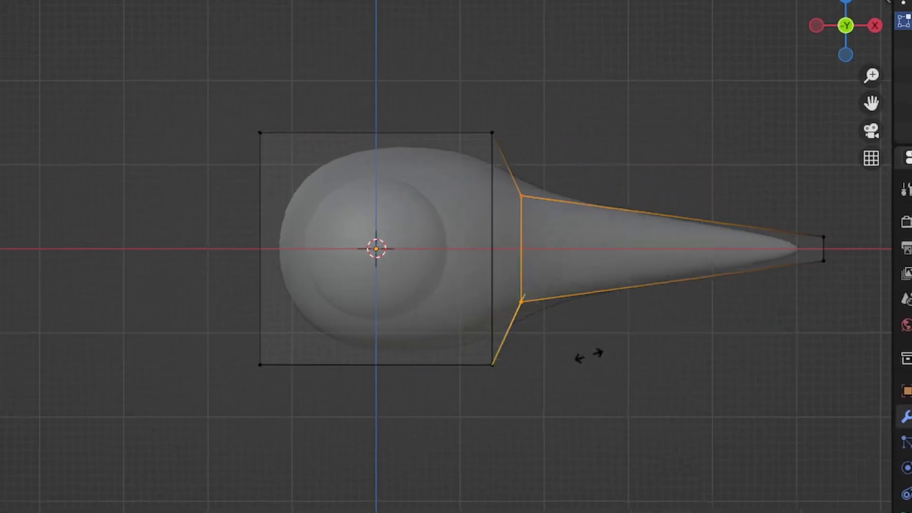
left_click(570, 340)
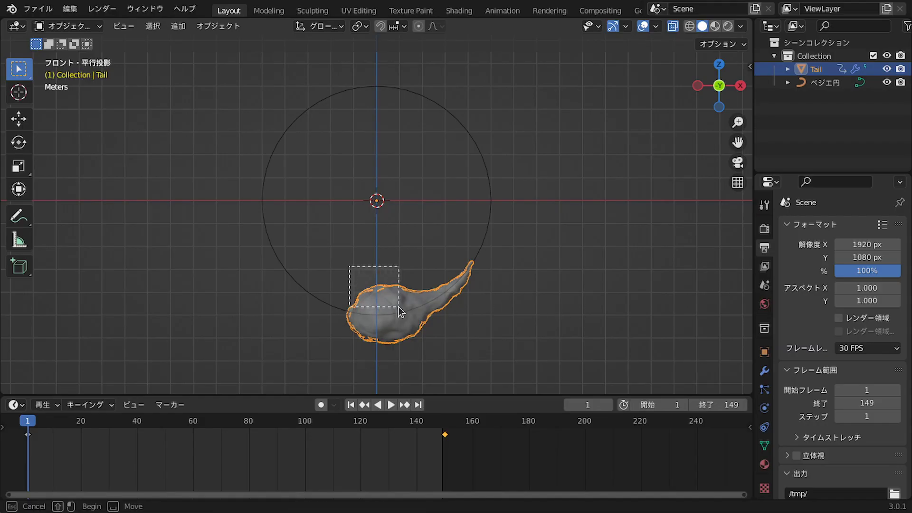
Duplicate Tail together with its inner ball on frame 1, place the copy, and stop the playback after watching it
key("shift+d")
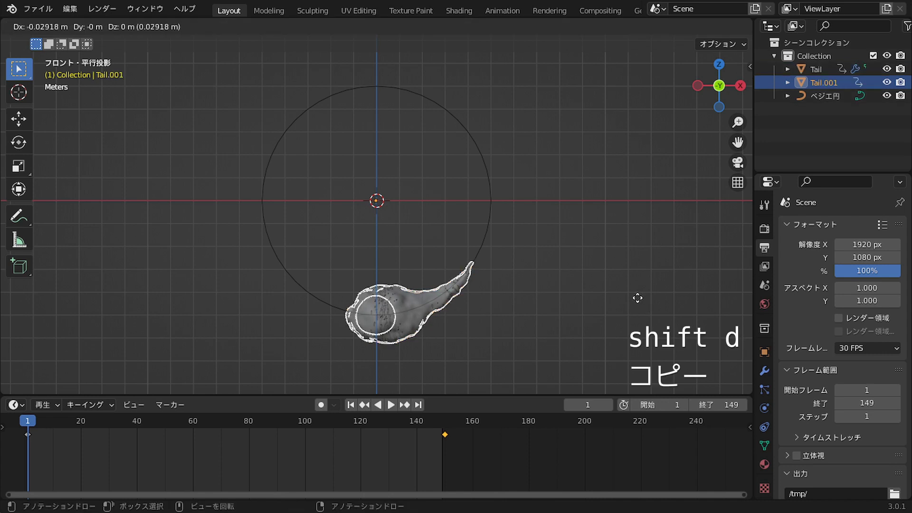
key("r")
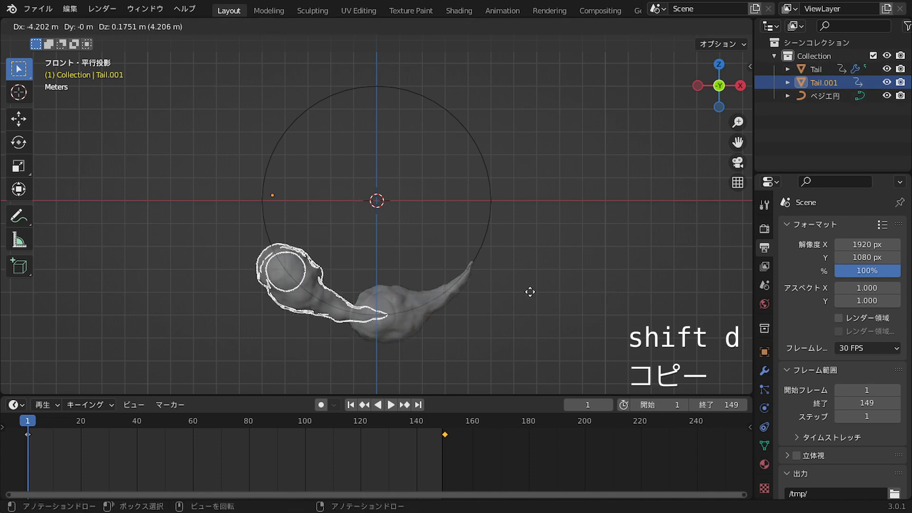
left_click(279, 290)
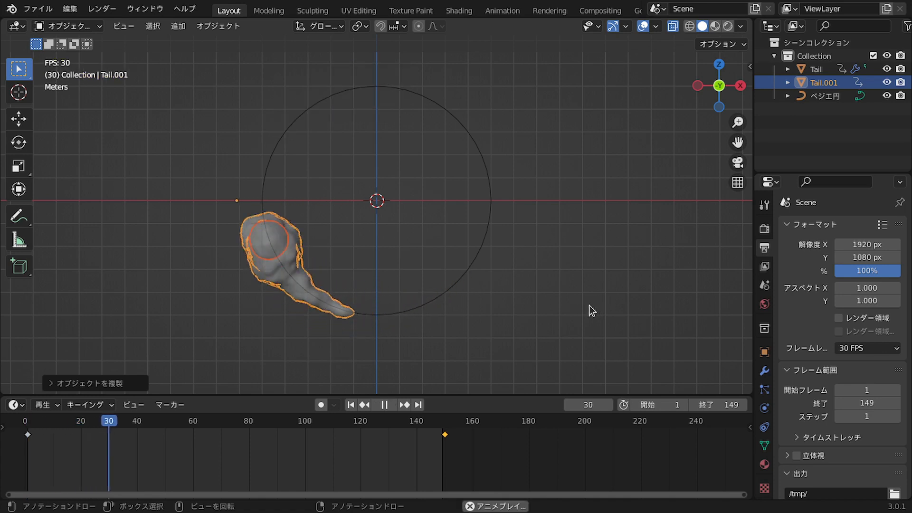
key("space")
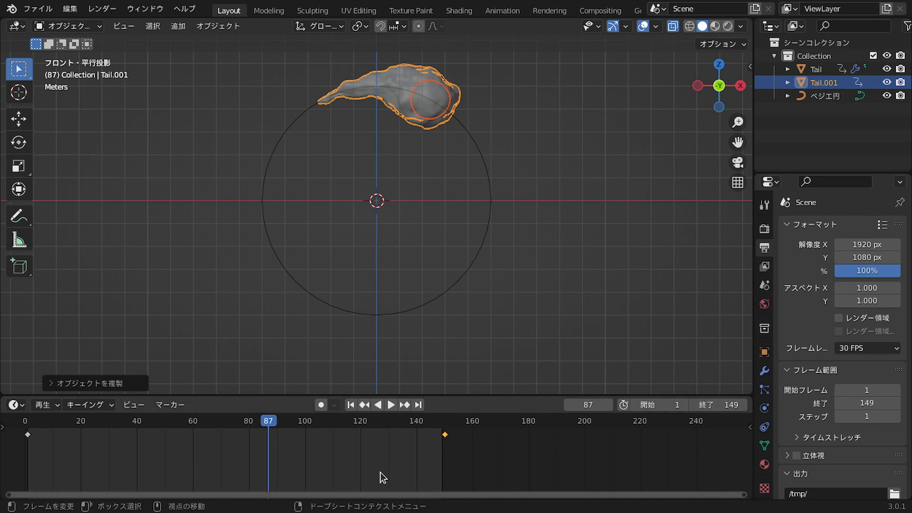
From frame 1, shift both keyframes of the duplicated Tail to frames 77 and 226, and play the animation
left_click(351, 405)
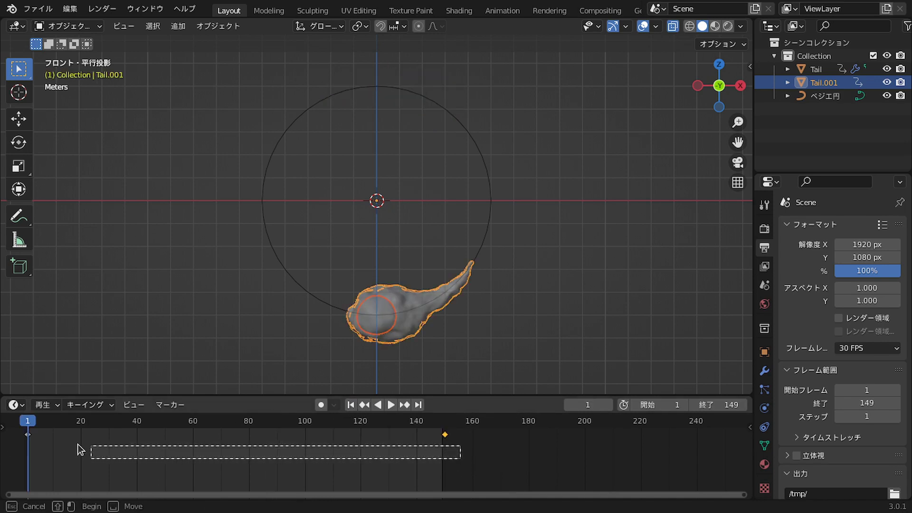
left_click_drag(80, 450, 14, 433)
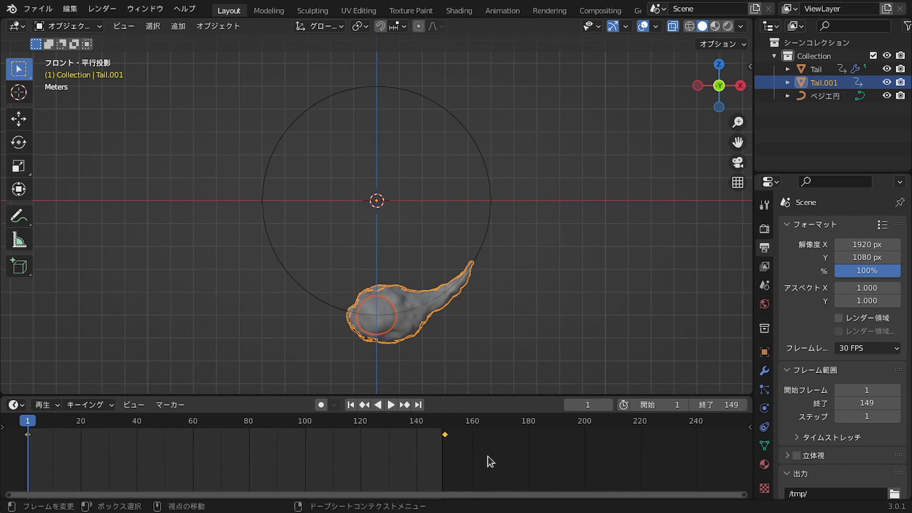
key("g")
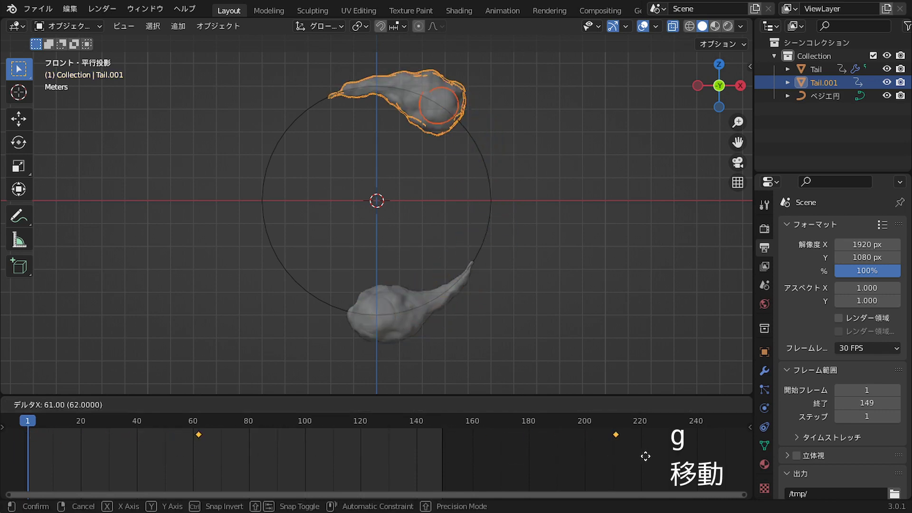
left_click(684, 459)
key("space")
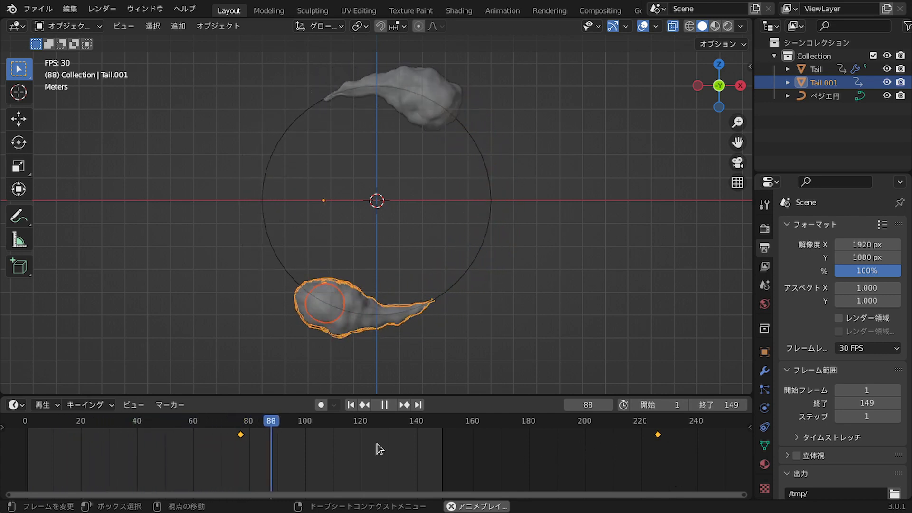
Check the two tails' spacing at frame 75 and shift the copy's keyframes back 3 frames, so the first sits on frame 74
key("space")
left_click(267, 436)
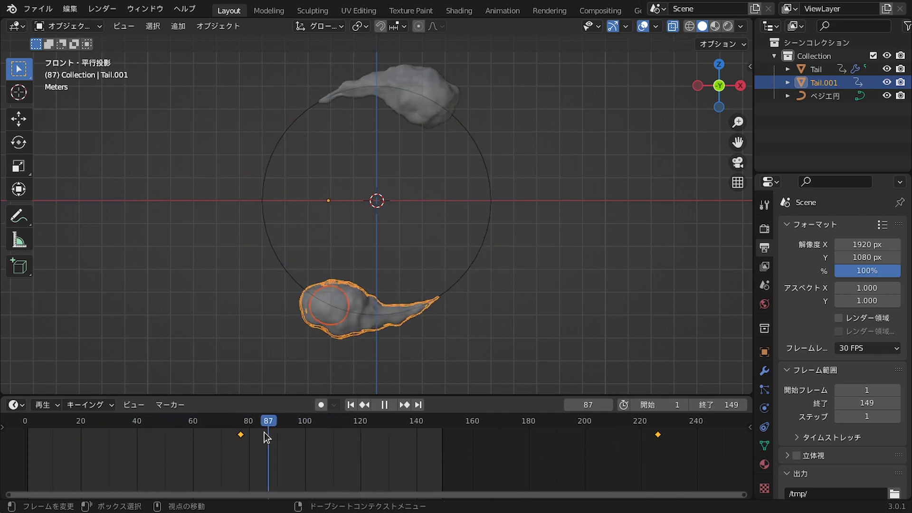
left_click_drag(267, 437, 233, 436)
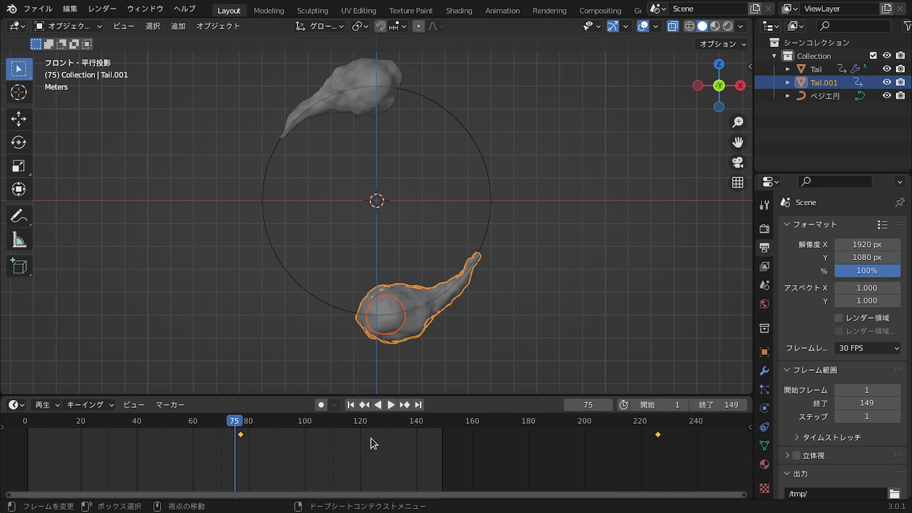
key("g")
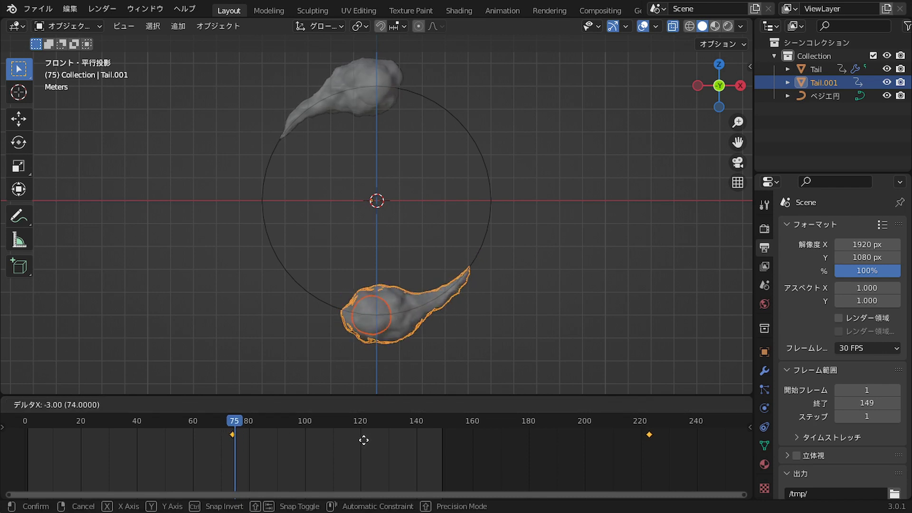
left_click(363, 440)
key("space")
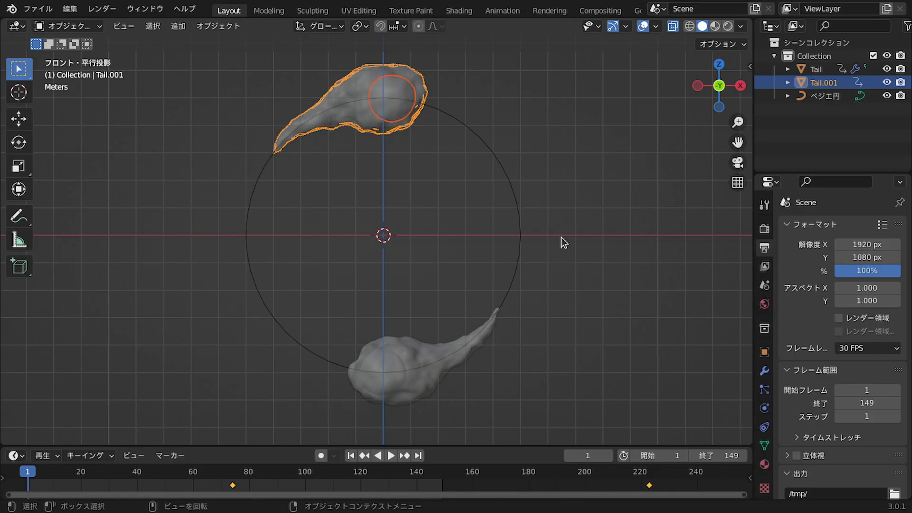
Switch the viewport to rendered shading and split it vertically into two views of about equal width
key("z")
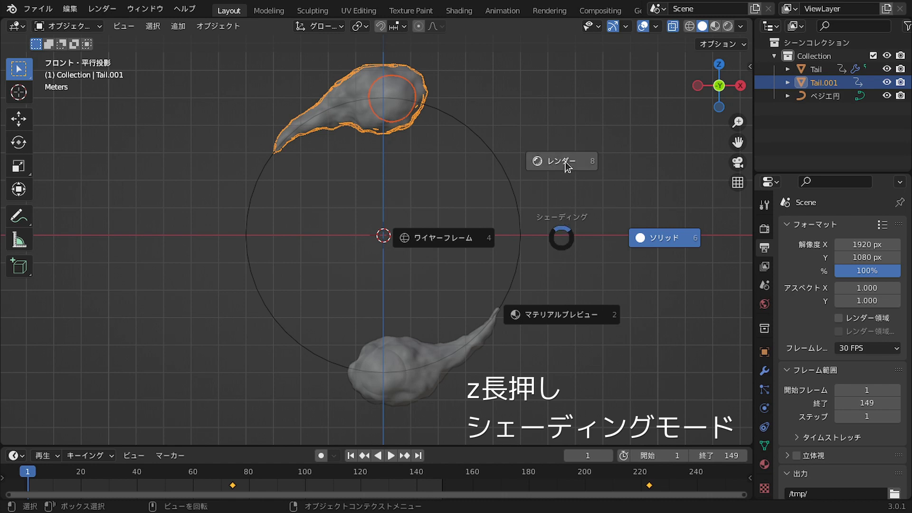
left_click(566, 163)
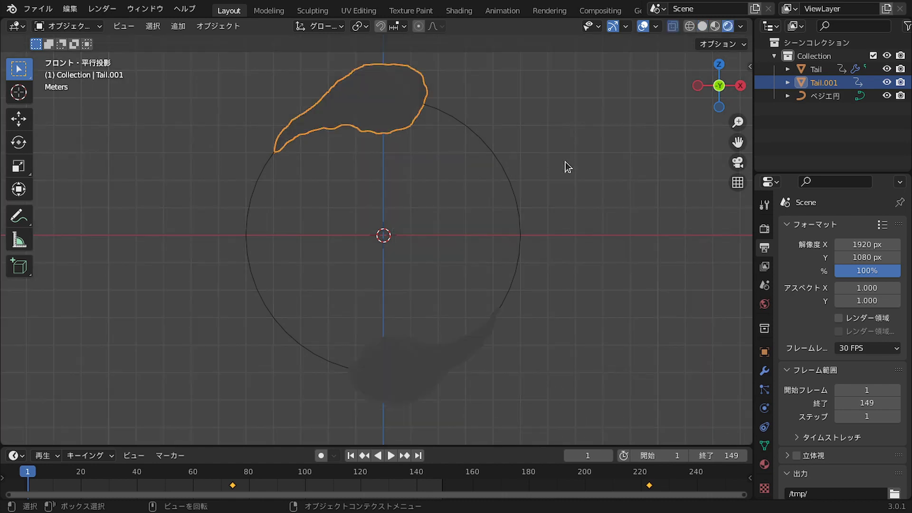
right_click(753, 20)
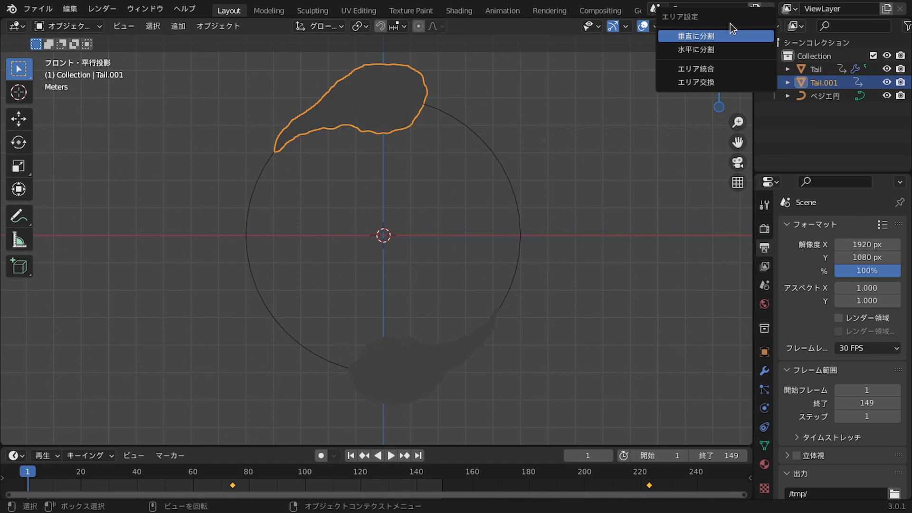
left_click(731, 39)
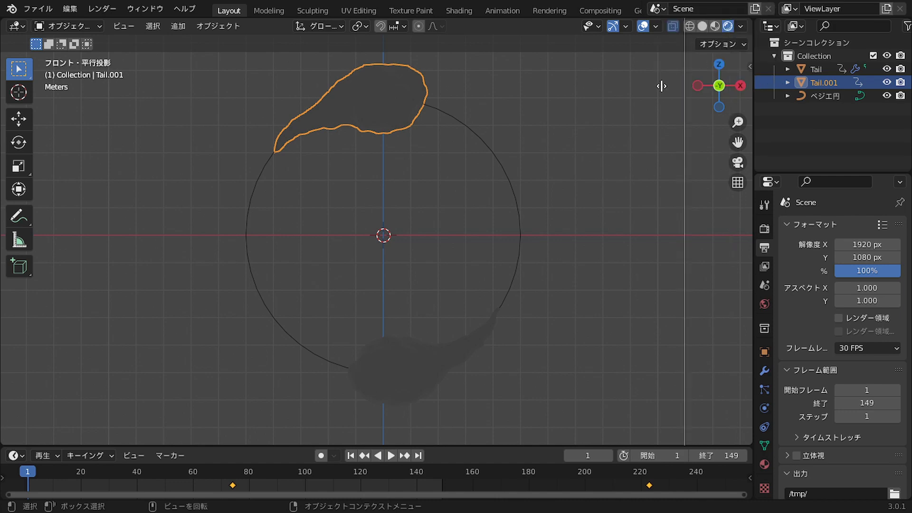
left_click(460, 162)
left_click_drag(460, 162, 369, 199)
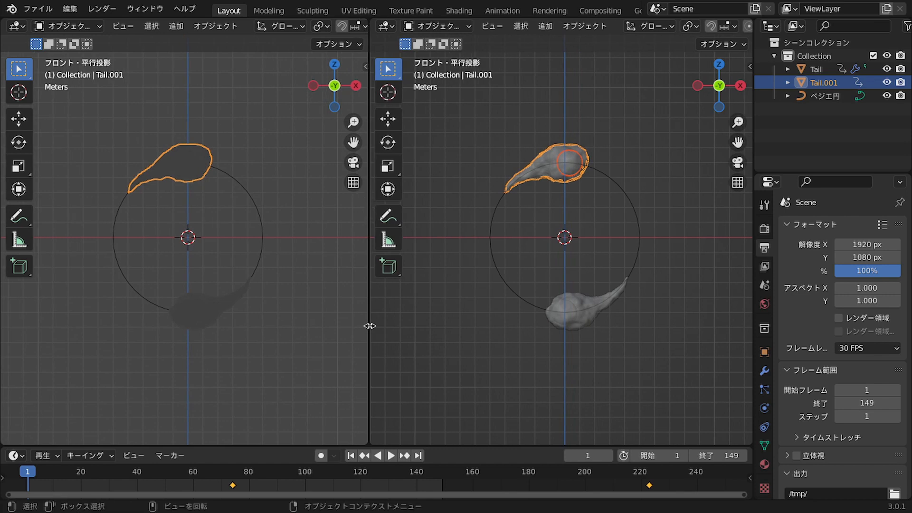
mouse_move(369, 366)
left_mouse_down()
mouse_move(380, 365)
mouse_move(346, 369)
mouse_move(374, 368)
left_mouse_up()
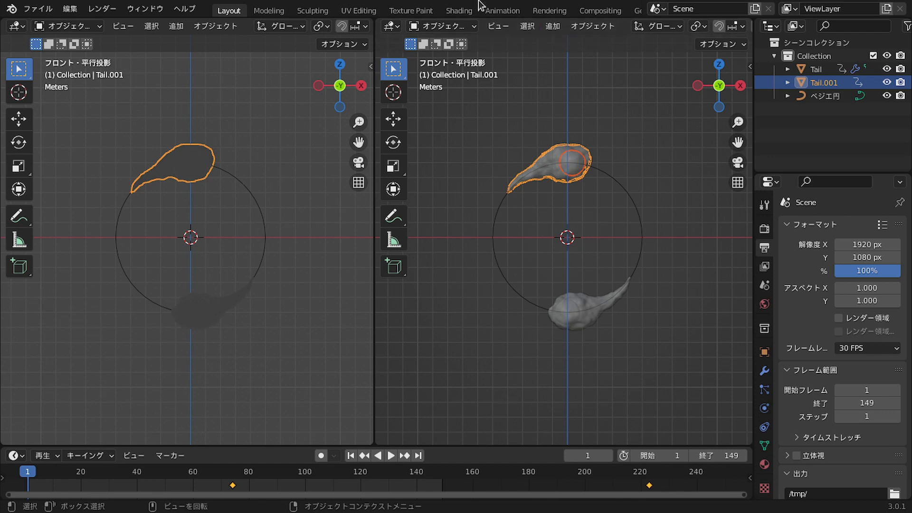
Turn the solid-shaded view into a Shader Editor without its sidebar, and select the Principled BSDF and Material Output nodes of Tail.001
left_click(392, 27)
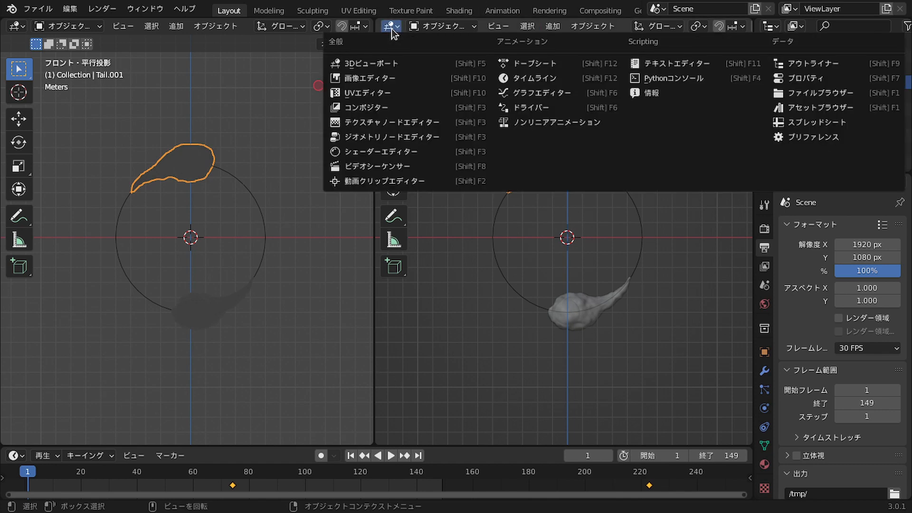
left_click(407, 155)
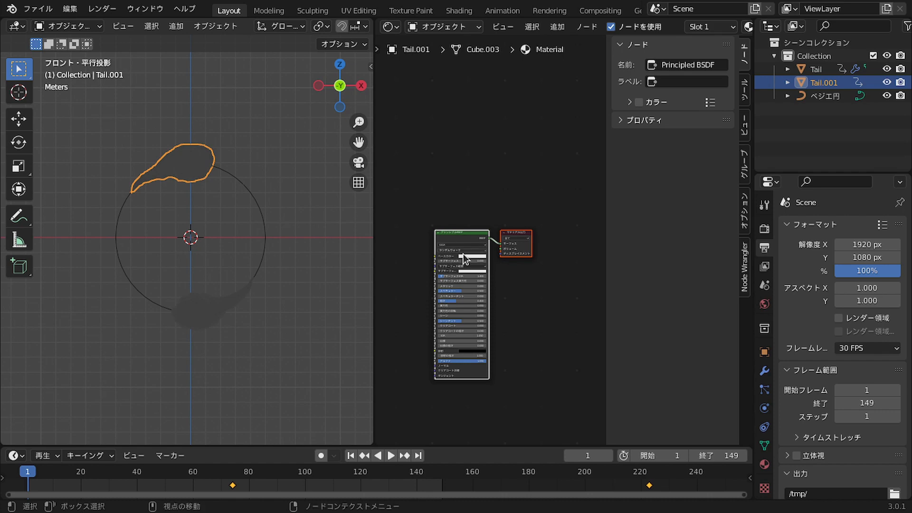
key("n")
scroll(593, 373, "up", 4)
middle_click_drag(593, 373, 651, 218)
left_click_drag(726, 396, 470, 60)
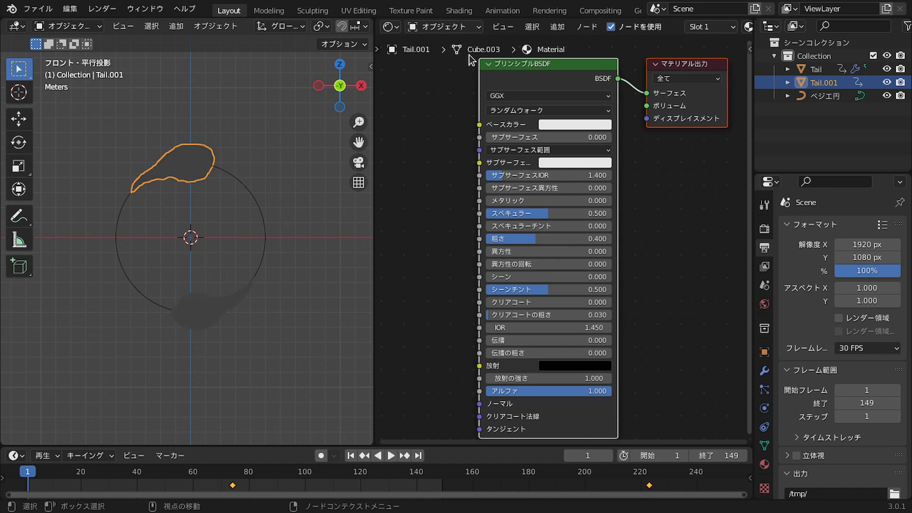
Deselect the tail and set the Principled BSDF's emission color to pure white
scroll(197, 193, "up", 3)
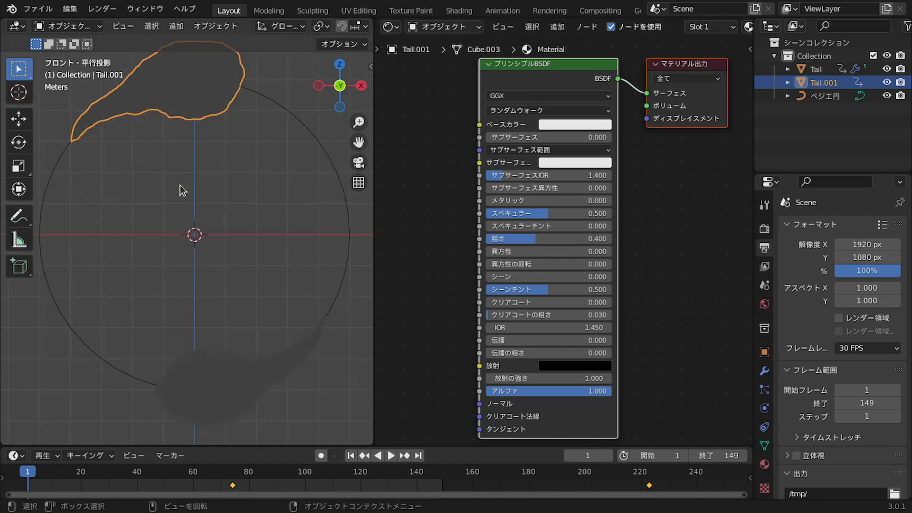
left_click(234, 168)
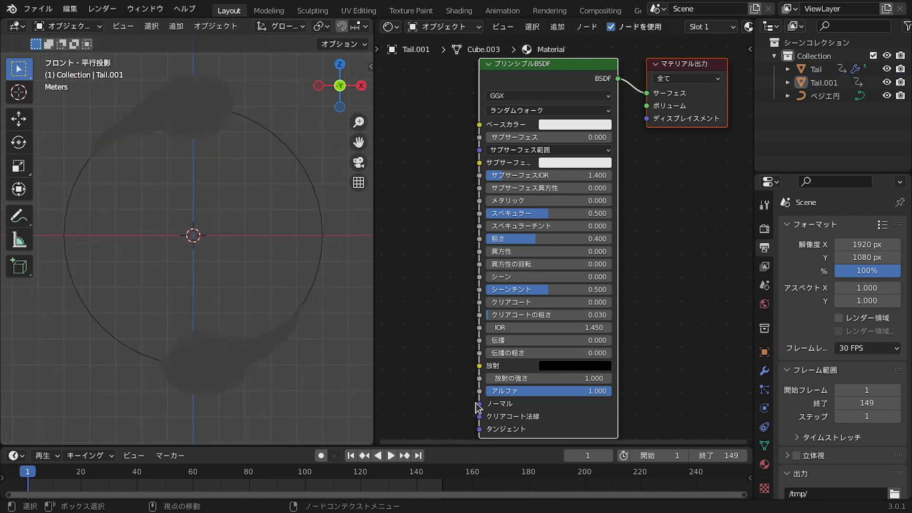
scroll(494, 353, "up", 3)
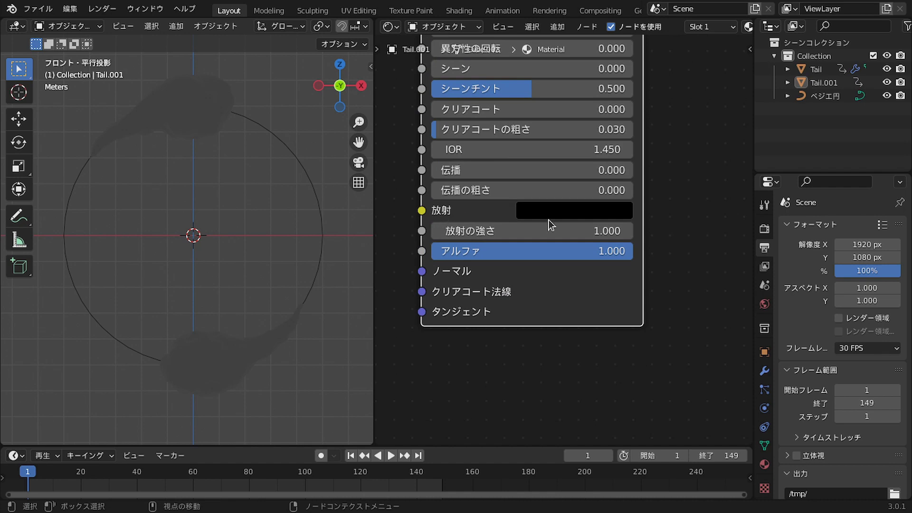
left_click(549, 212)
left_click_drag(675, 252, 676, 230)
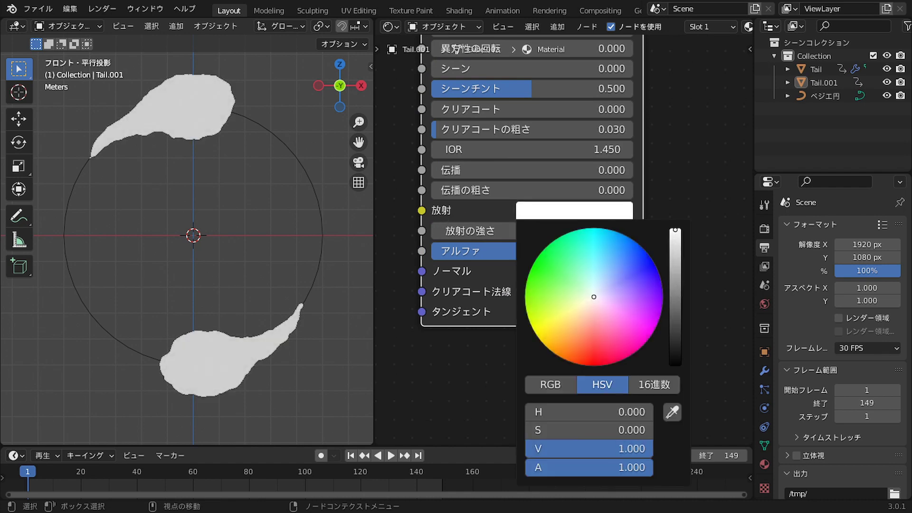
scroll(409, 183, "down", 2)
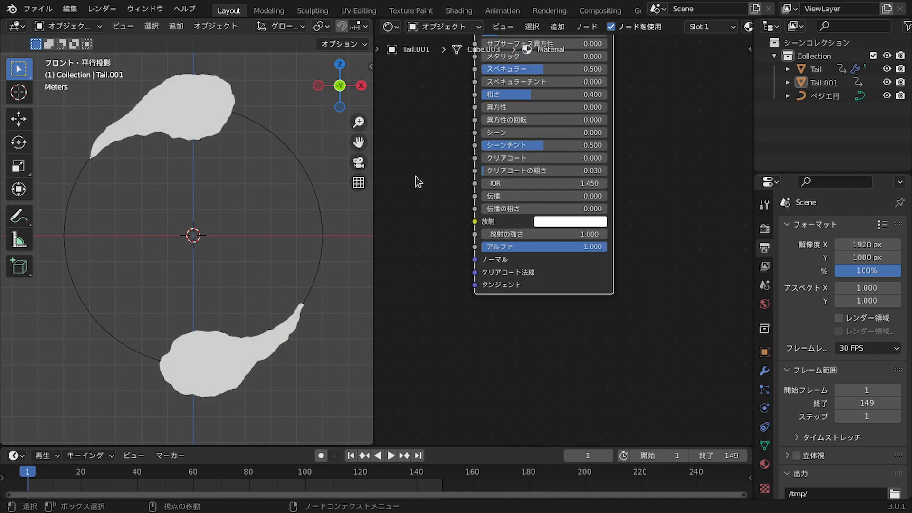
Add a Fresnel node beside the Principled BSDF and connect its factor output to Emission Strength
middle_click_drag(421, 181, 537, 210)
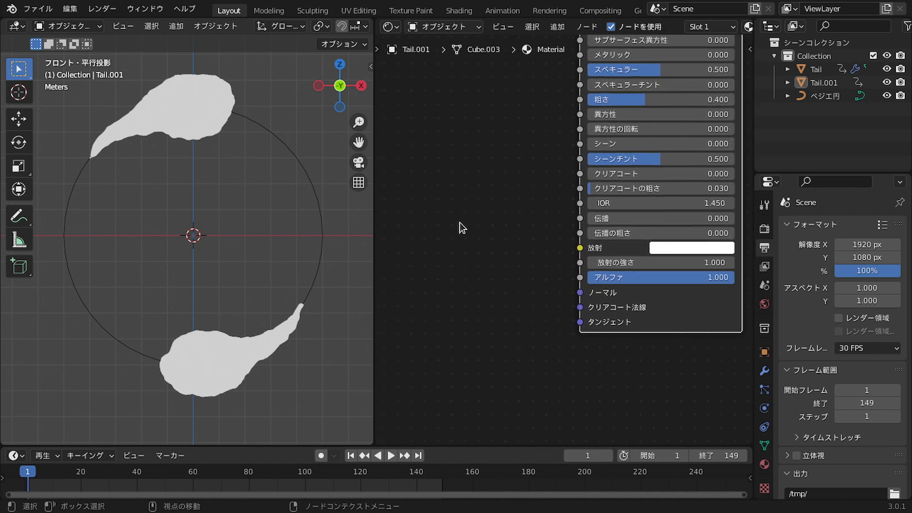
key("shift+a")
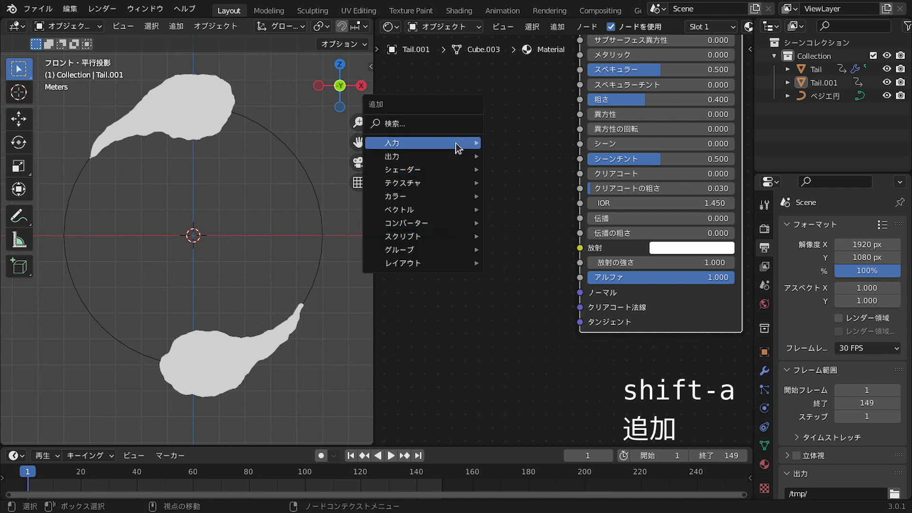
mouse_move(455, 143)
left_click(518, 214)
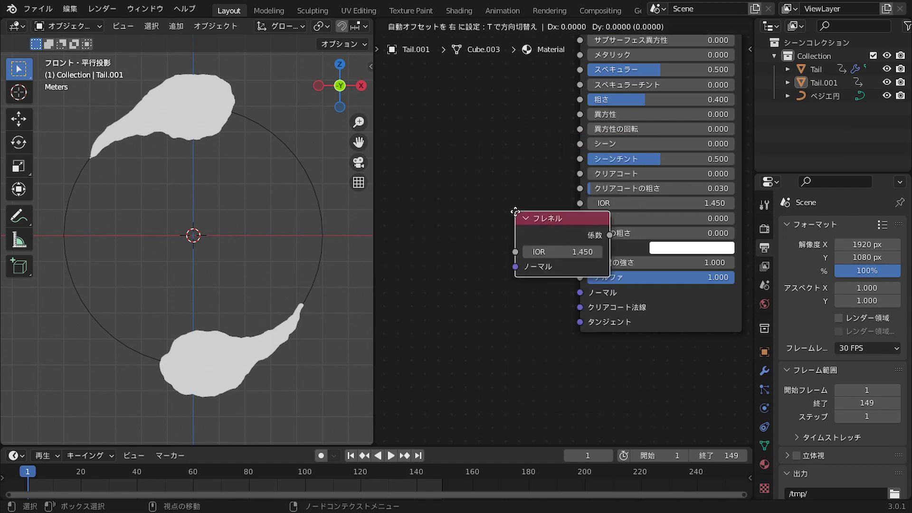
left_click(416, 240)
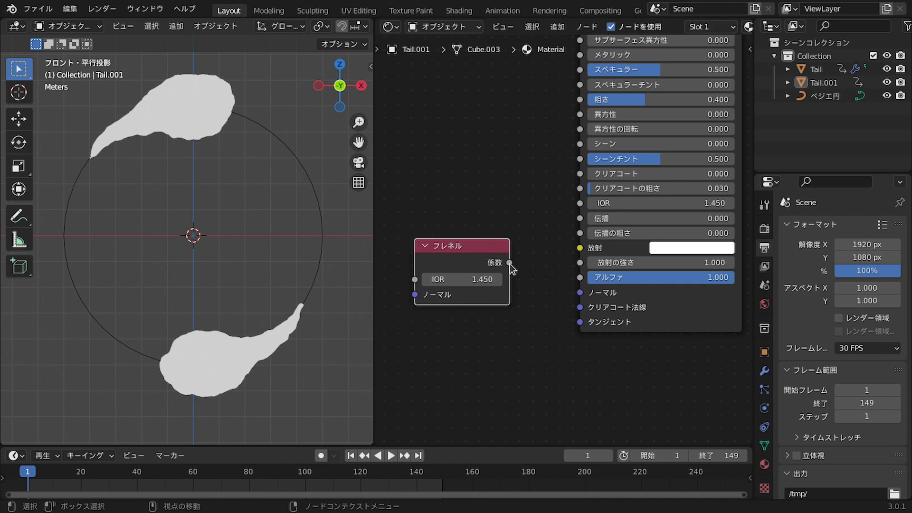
left_click_drag(510, 263, 498, 303)
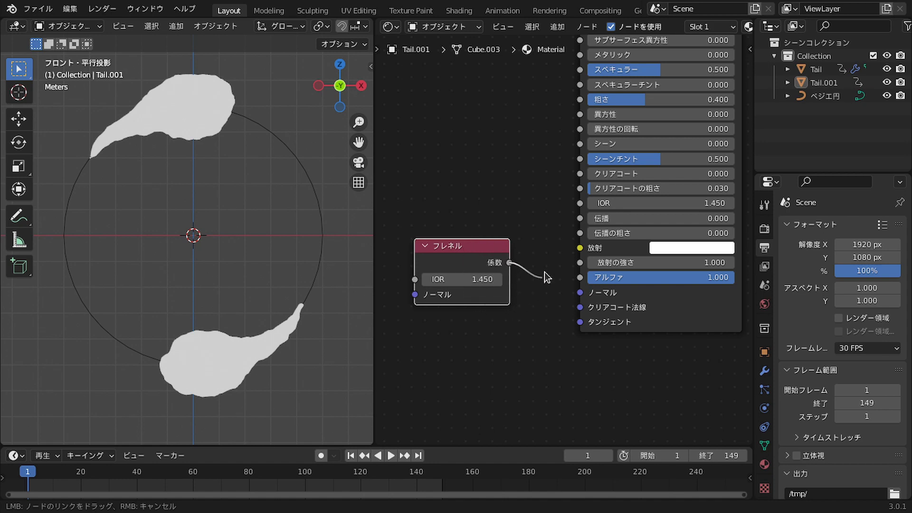
left_click_drag(549, 262, 578, 261)
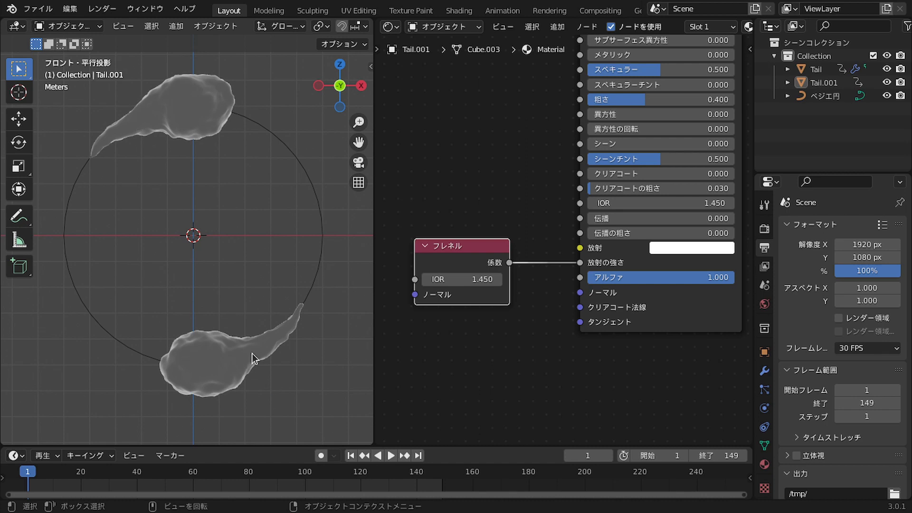
Insert a ColorRamp node between the Fresnel node and the Principled BSDF's Emission Strength
scroll(495, 326, "down", 2)
key("shift+a")
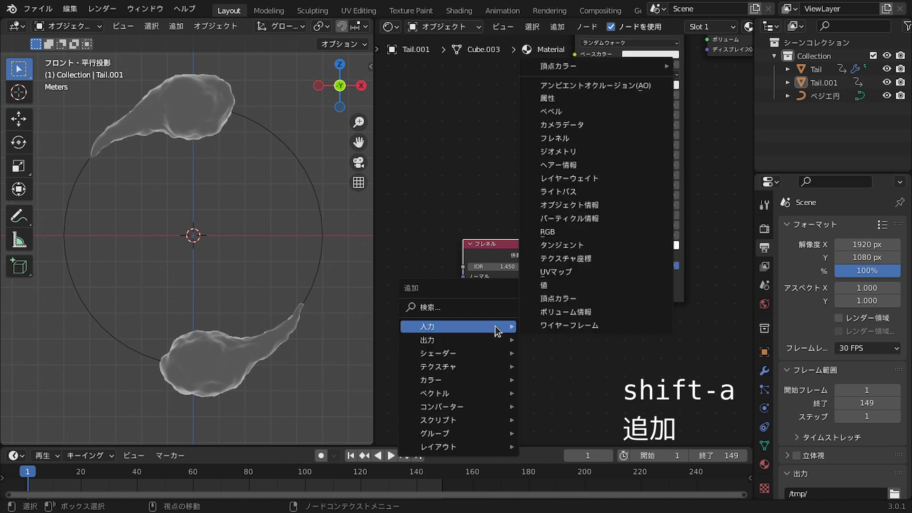
mouse_move(477, 405)
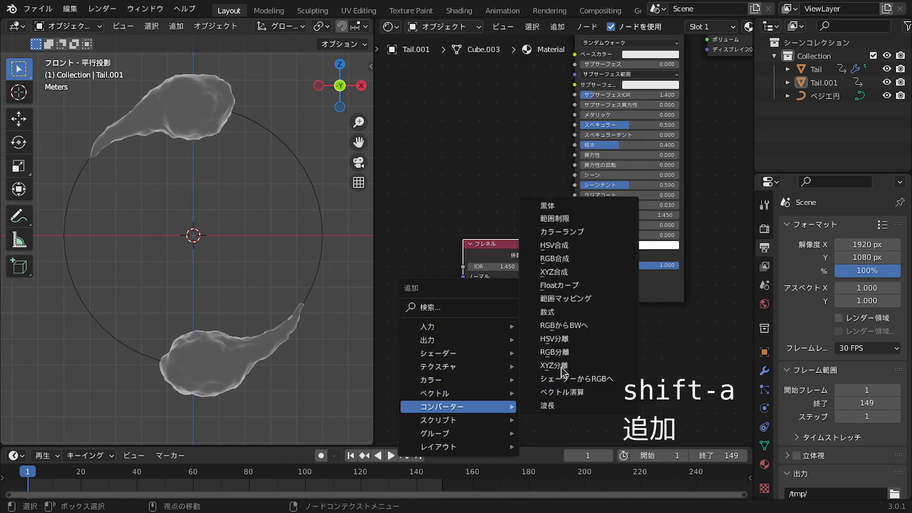
left_click(561, 232)
left_click(526, 238)
scroll(559, 240, "up", 3)
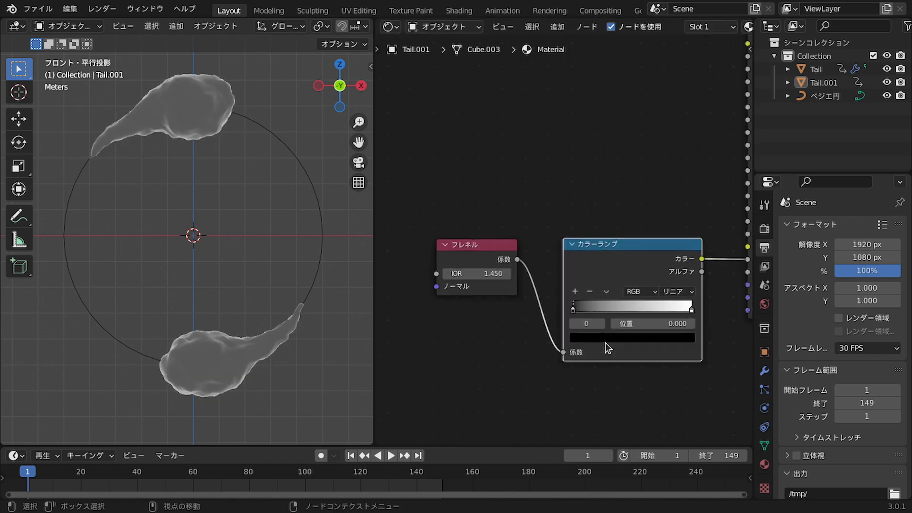
Set the ColorRamp's black stop to position 0.055 and white stop to 0.955, and the Fresnel IOR to 1.260
left_click_drag(578, 327, 583, 328)
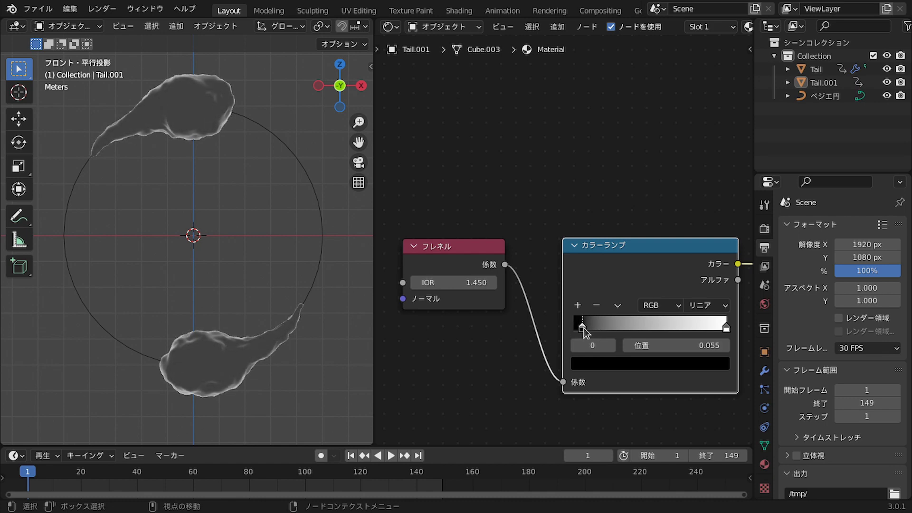
left_click(723, 327)
left_click_drag(722, 327, 717, 326)
mouse_move(456, 282)
left_mouse_down()
mouse_move(409, 283)
mouse_move(449, 282)
left_mouse_up()
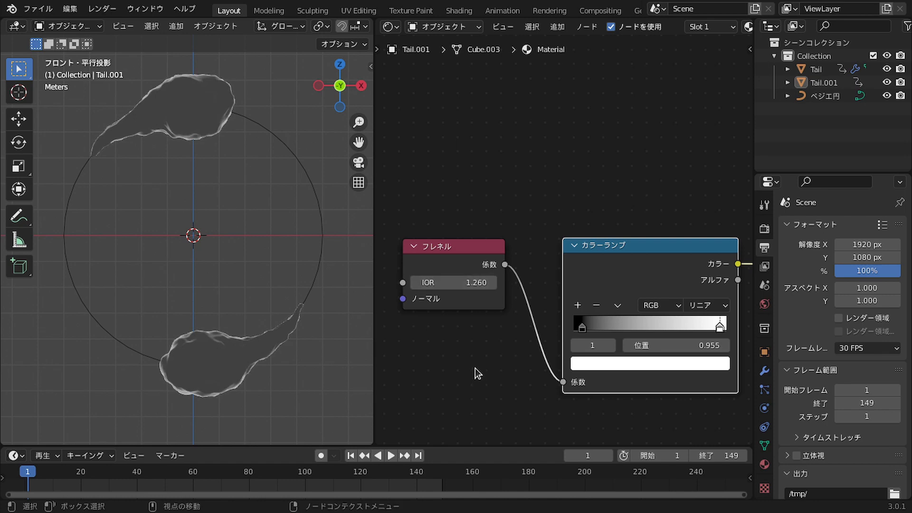
Set the emission color to fully saturated green with hue 0.333 and saturation 1.000
scroll(475, 369, "down", 3)
middle_click_drag(552, 374, 489, 412)
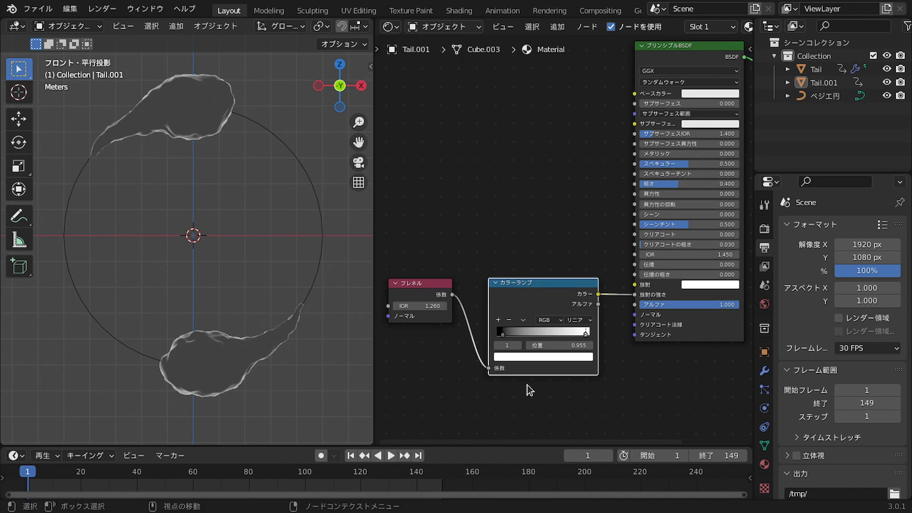
left_click(708, 285)
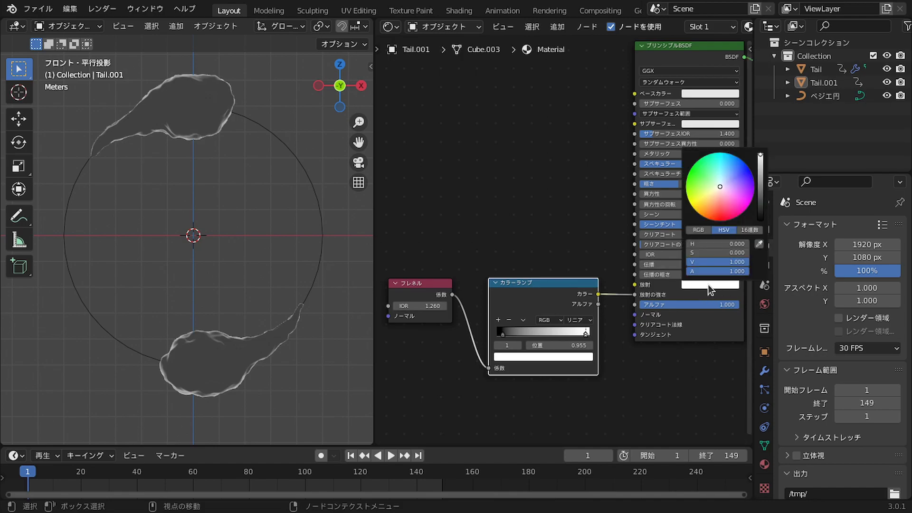
left_click_drag(720, 188, 689, 170)
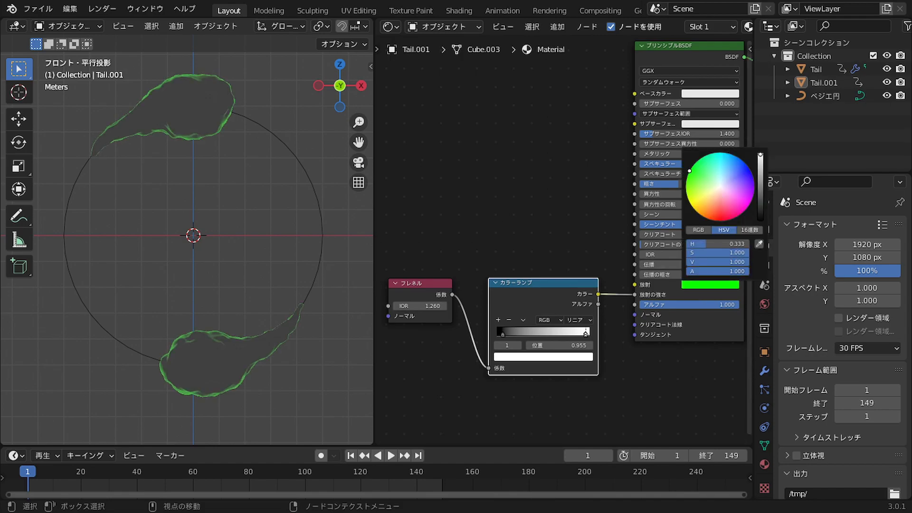
mouse_move(717, 244)
left_mouse_down()
mouse_move(698, 244)
mouse_move(730, 244)
mouse_move(717, 244)
left_mouse_up()
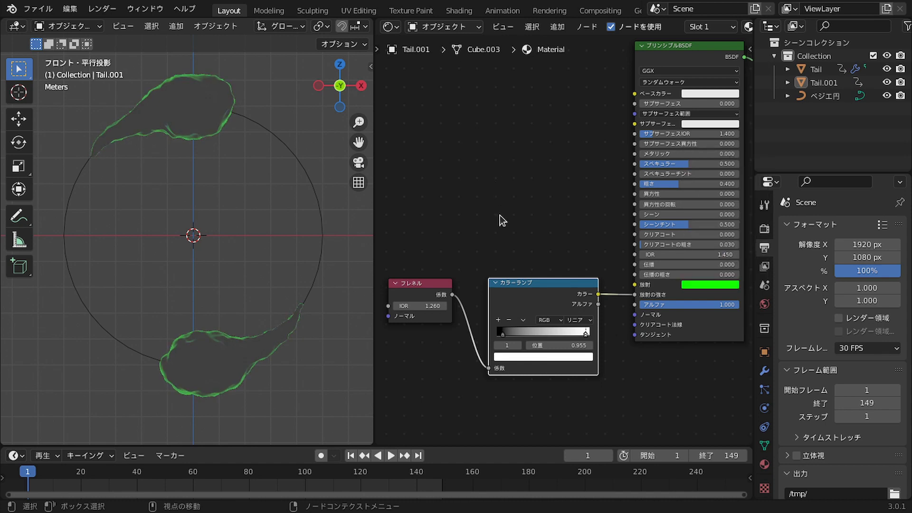
Rearrange the Fresnel node above the ColorRamp, and shift the ColorRamp away from the Principled BSDF to make room between them
scroll(532, 294, "up", 5)
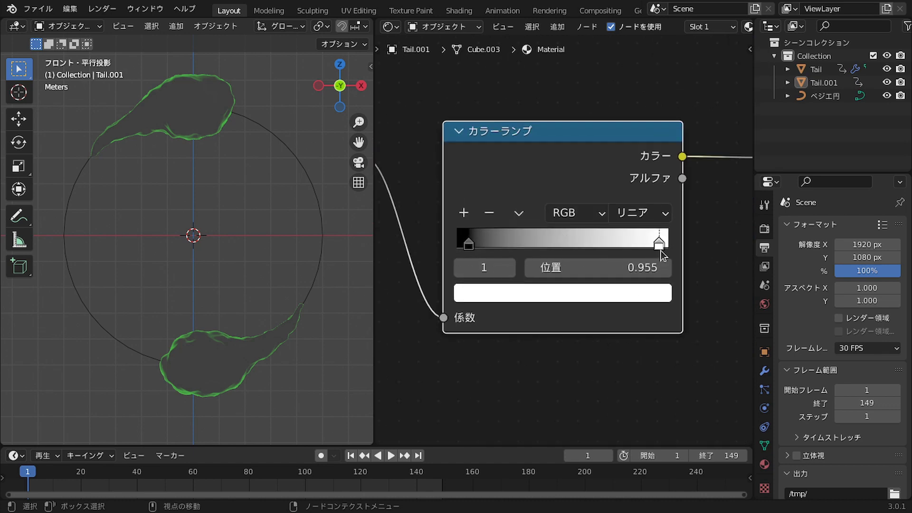
scroll(660, 240, "down", 2)
middle_click_drag(665, 249, 547, 264)
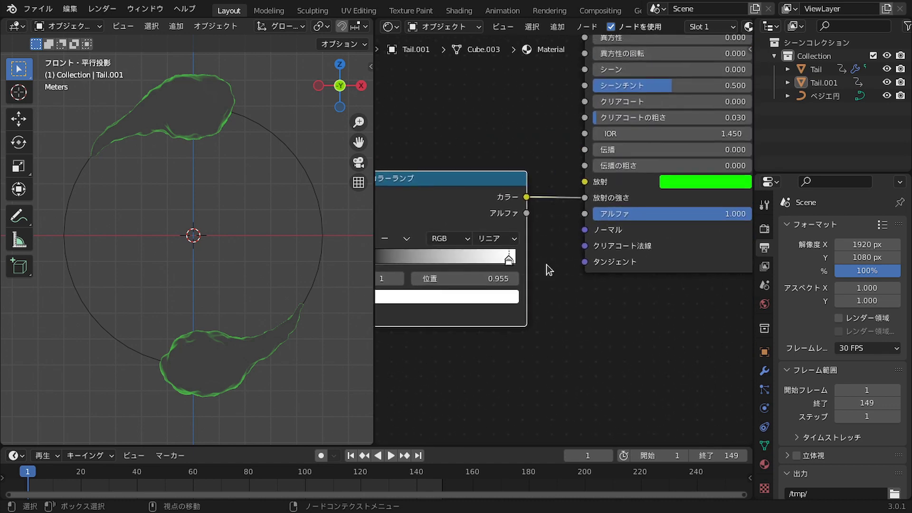
scroll(546, 265, "down", 1)
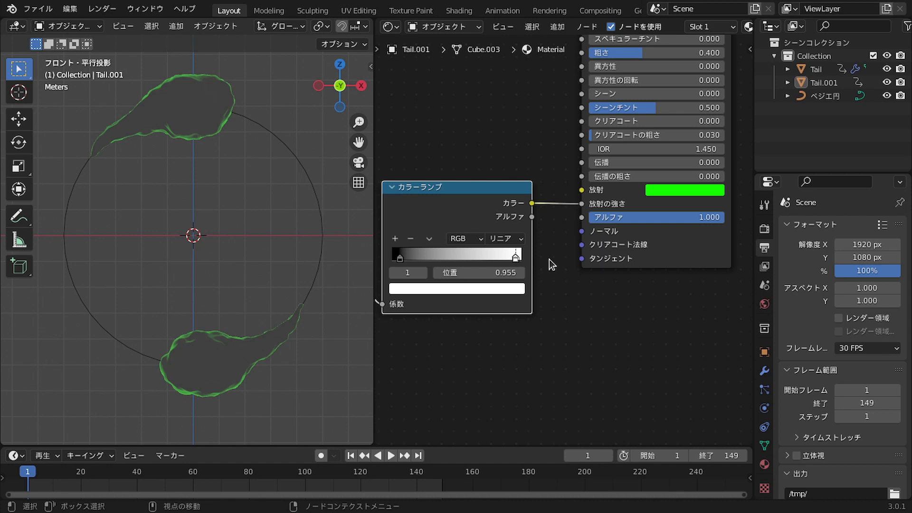
scroll(549, 260, "down", 2)
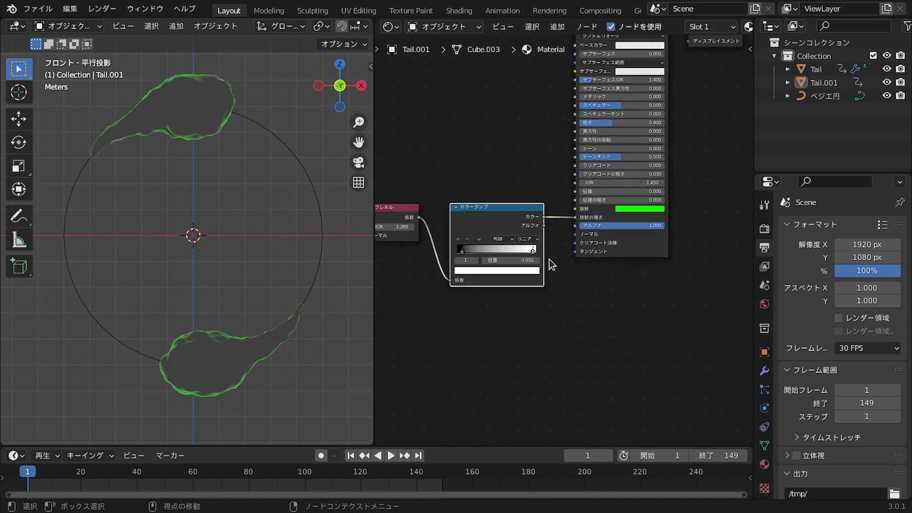
middle_click_drag(549, 260, 589, 261)
left_click_drag(420, 216, 525, 168)
left_click_drag(557, 266, 465, 260)
scroll(543, 259, "up", 1)
middle_click_drag(543, 258, 560, 275)
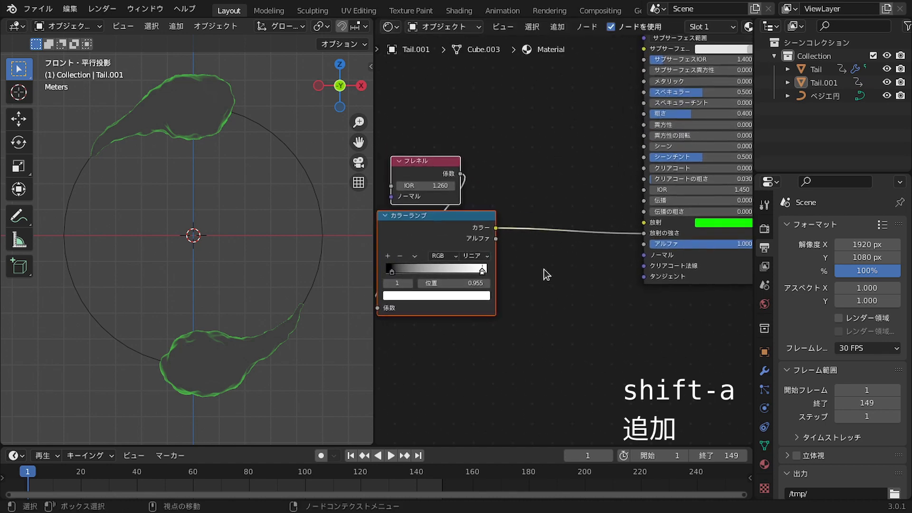
Insert a Math node between the ColorRamp and Emission Strength, and set its operation to Multiply
key("shift+a")
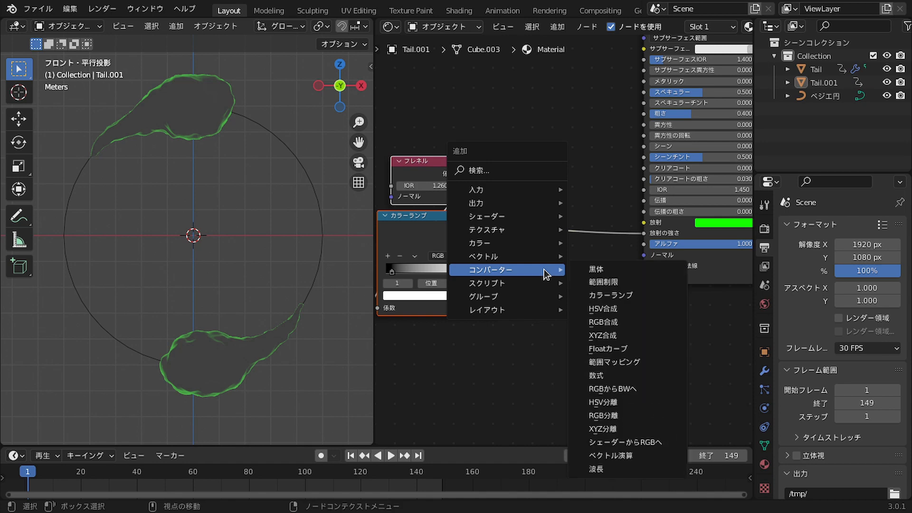
left_click(594, 376)
left_click(534, 210)
left_click(558, 251)
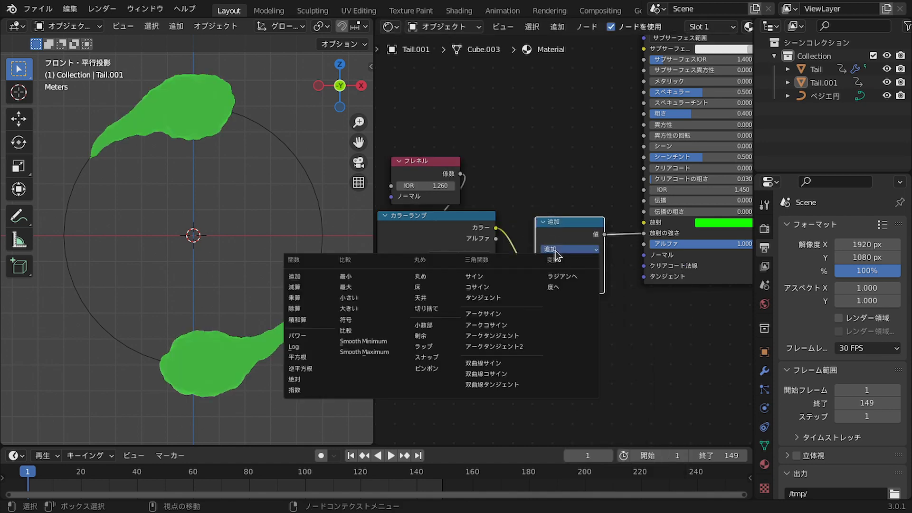
left_click(314, 296)
scroll(475, 301, "up", 3)
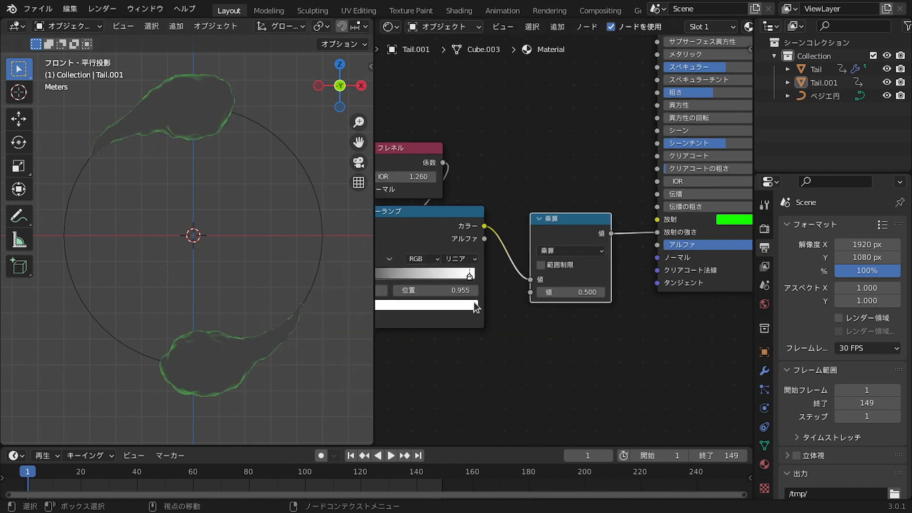
Raise the Multiply node's value to 57
middle_click_drag(475, 302, 555, 298)
scroll(438, 299, "down", 1)
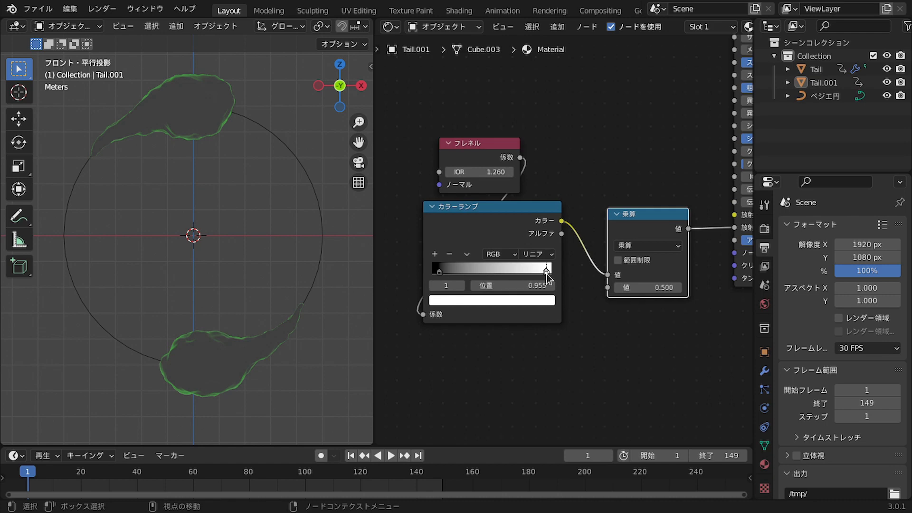
left_click(648, 287)
type("5.8")
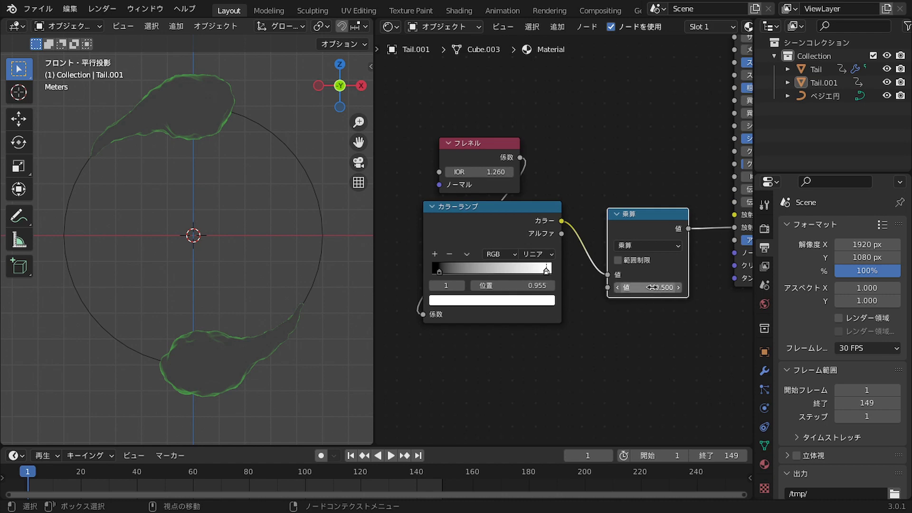
key("Return")
left_click_drag(649, 287, 730, 288)
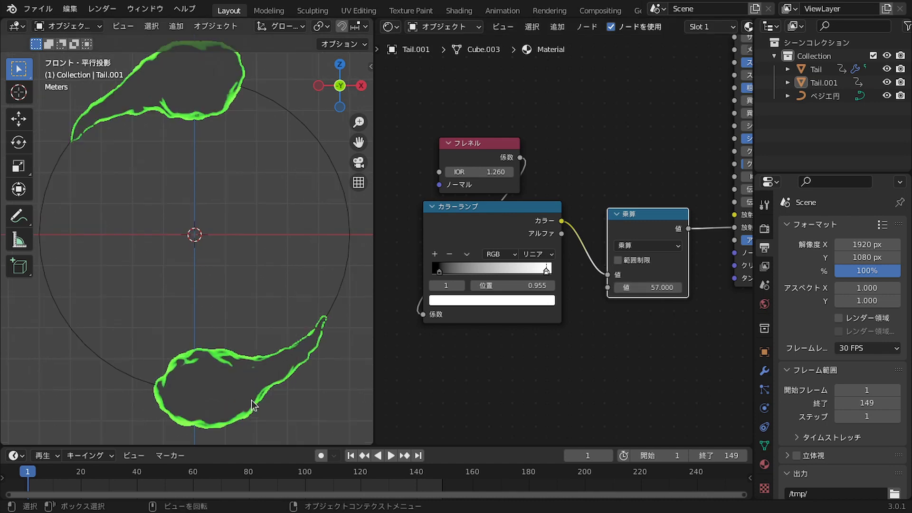
Inspect the tails' glowing outline up close and from another angle, and raise the Multiply node's value to 464.1
scroll(223, 301, "up", 5)
middle_click_drag(224, 301, 179, 190, "shift")
scroll(160, 248, "up", 3)
middle_click_drag(159, 246, 328, 267)
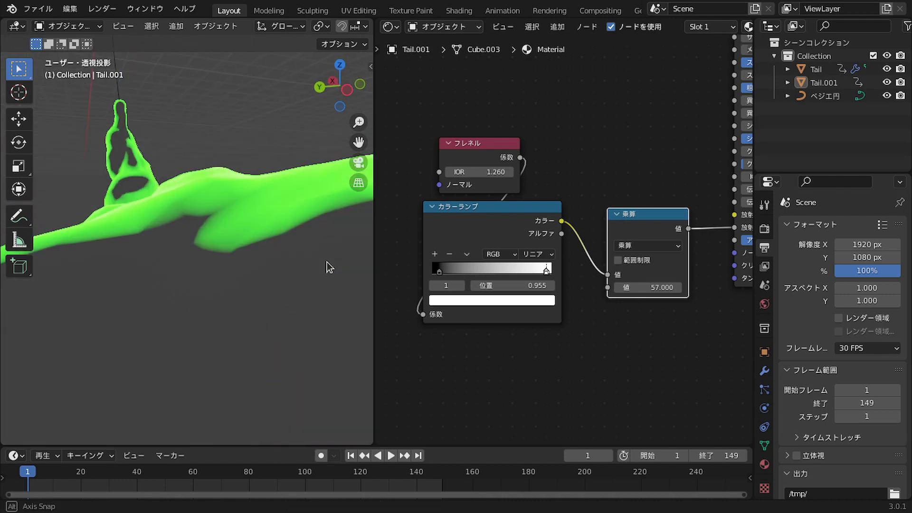
key("KP_1")
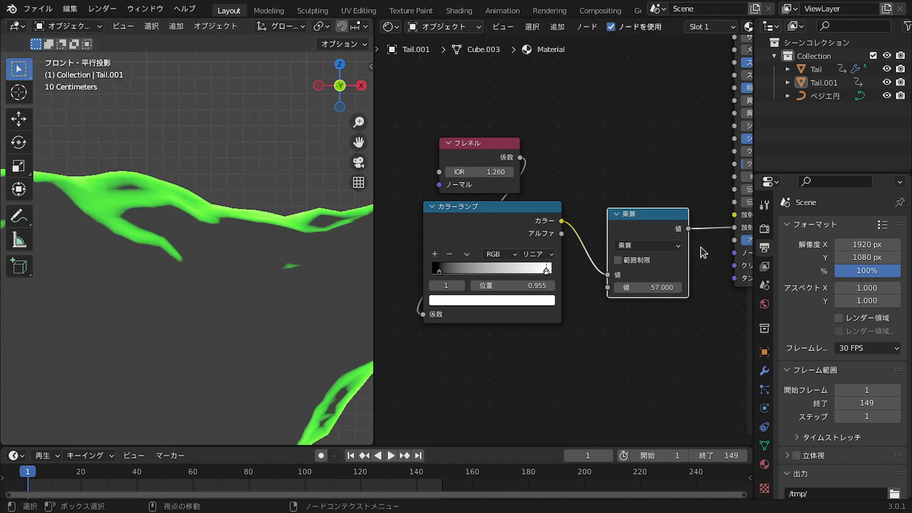
left_click_drag(649, 287, 751, 287)
scroll(212, 233, "down", 6)
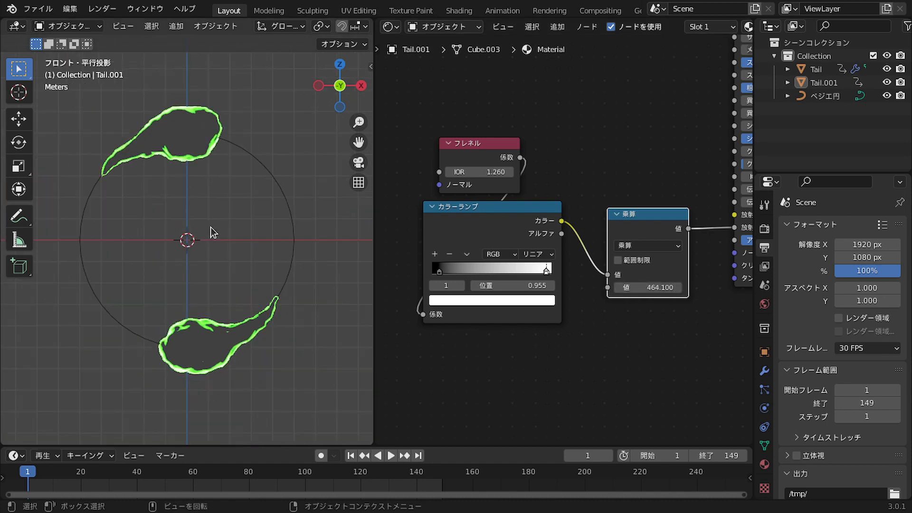
Enable Bloom in the Eevee render settings, and set the Multiply node's value to 90
left_click(764, 229)
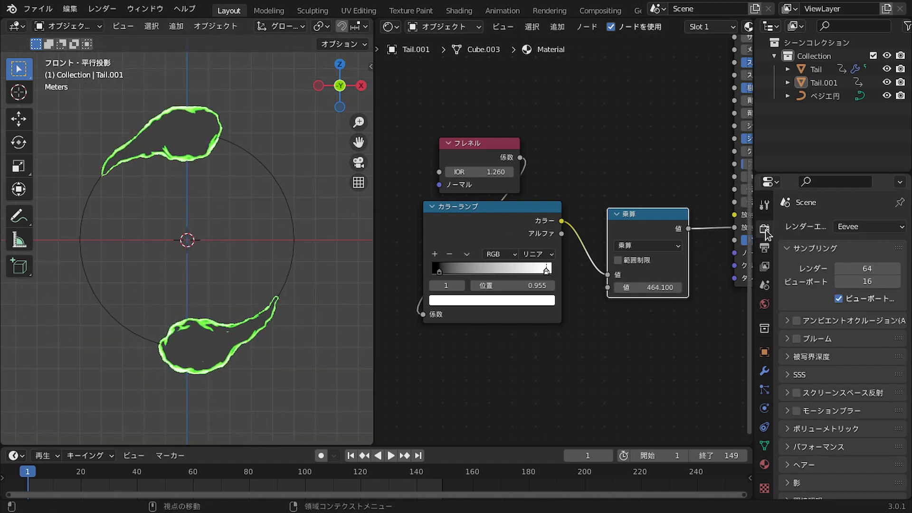
left_click(797, 339)
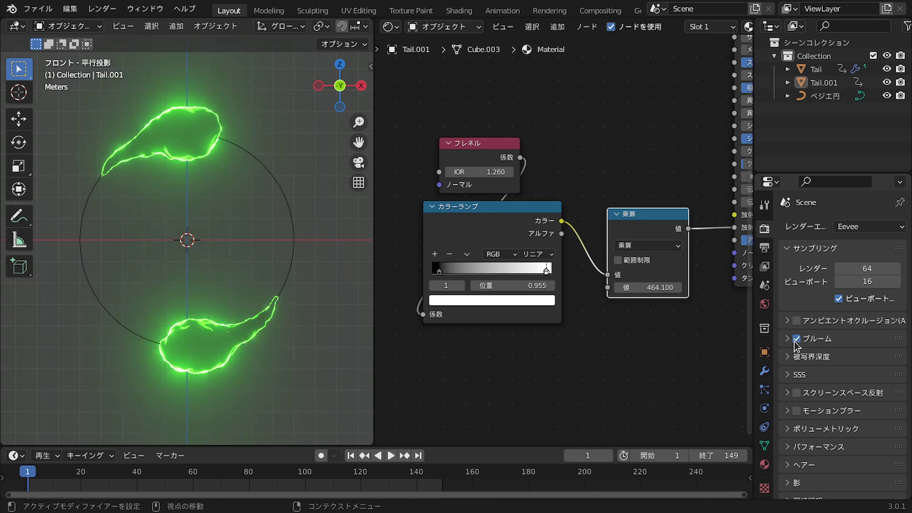
left_click(662, 288)
type("90")
key("Return")
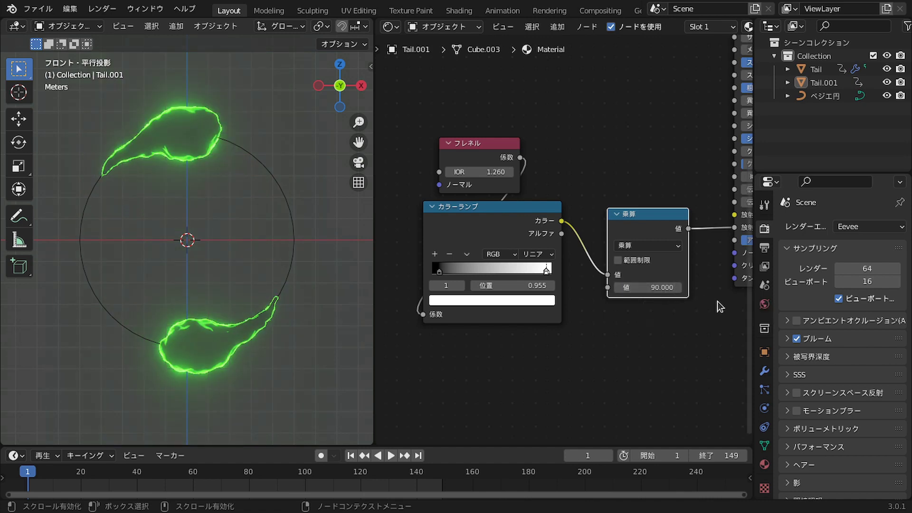
Darken the World background's surface color to pure black
left_click(764, 305)
left_click(844, 317)
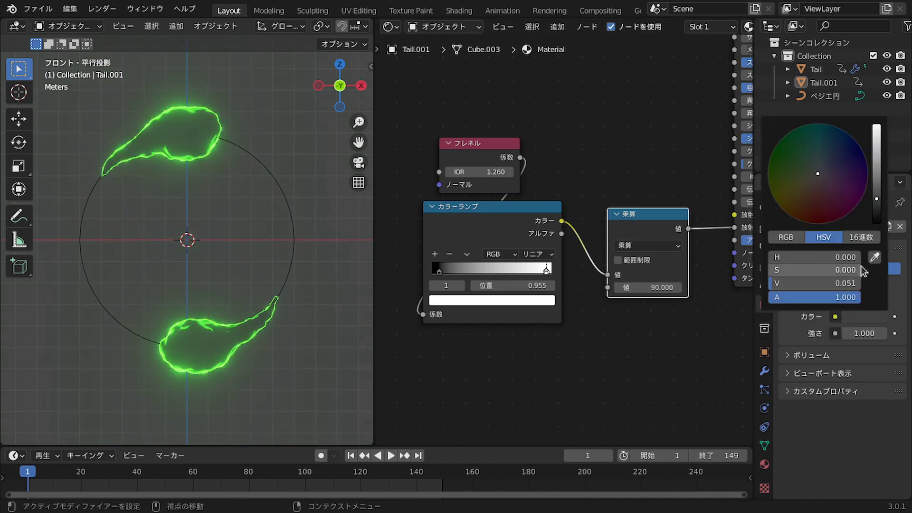
left_click_drag(879, 201, 877, 222)
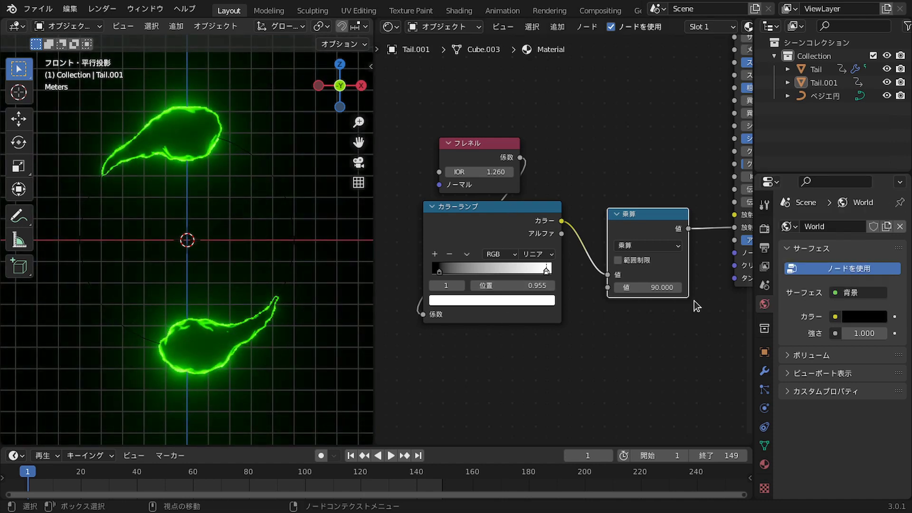
Try a much stronger glow with a Multiply value of 1213.8, and settle on a value of 60
left_click_drag(651, 288, 808, 288)
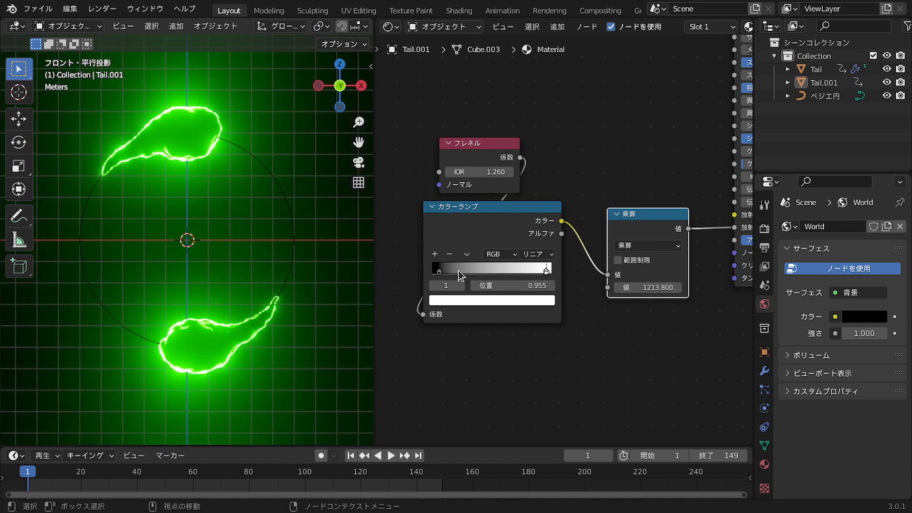
left_click(653, 282)
type("60")
key("Return")
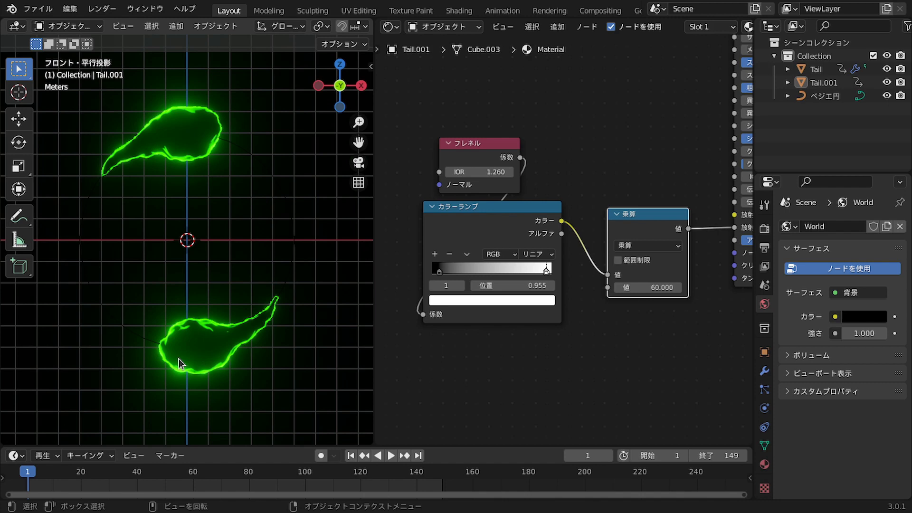
Connect the ColorRamp's Color output to the Principled BSDF's Alpha input as well
scroll(646, 316, "down", 1)
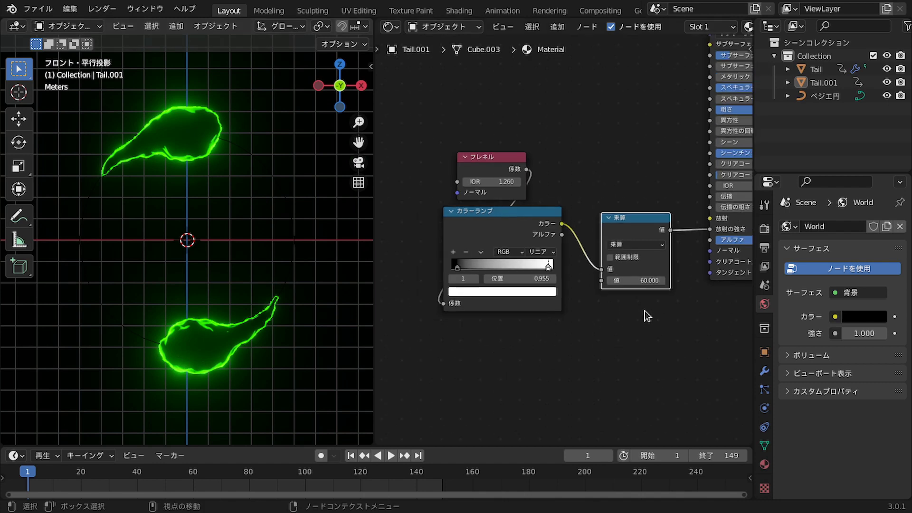
middle_click_drag(646, 316, 549, 321)
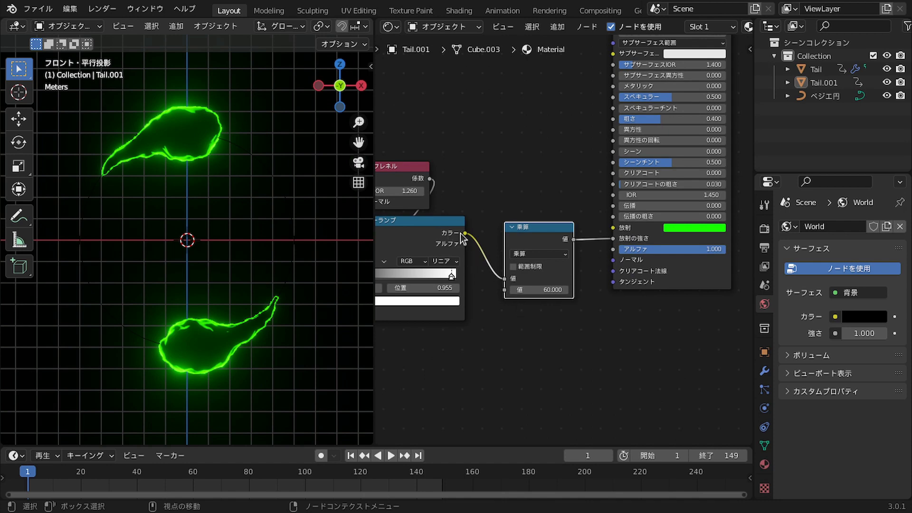
left_click_drag(467, 233, 613, 252)
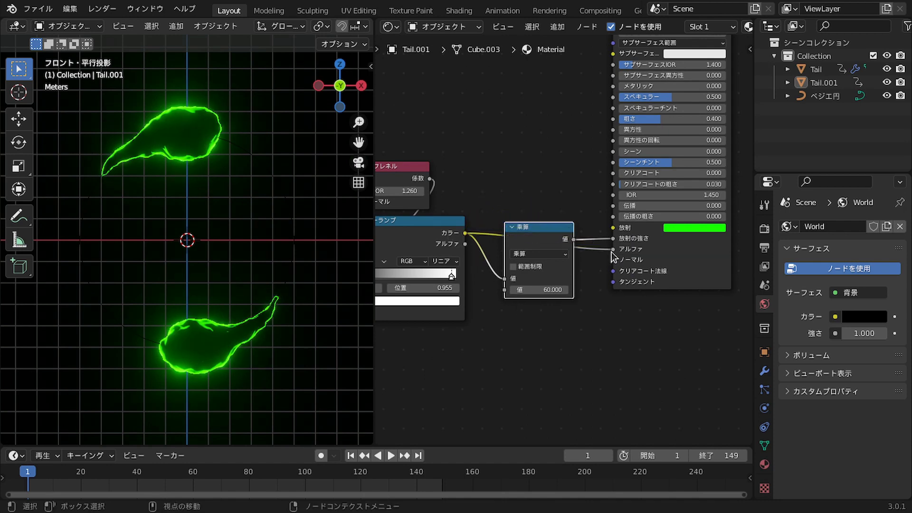
Set the material's blend mode to Alpha Blend so the tails become transparent inside their outlines
key("n")
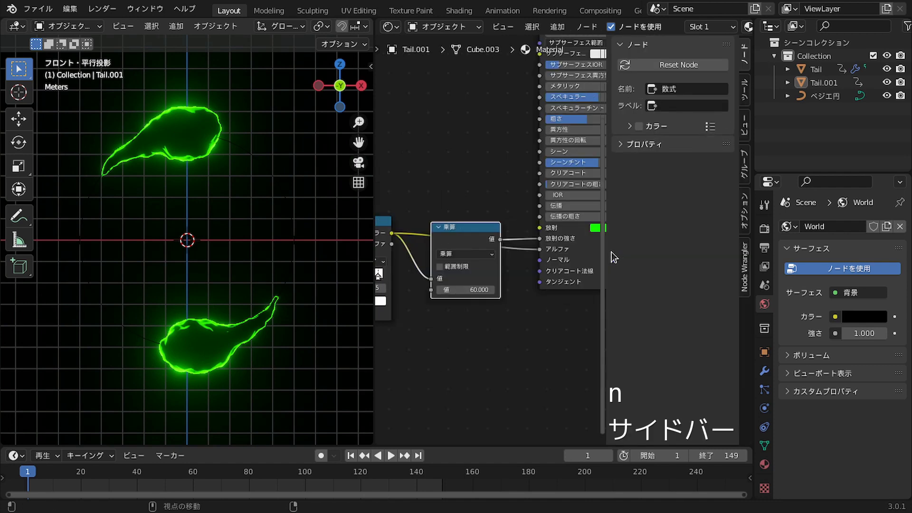
left_click(746, 228)
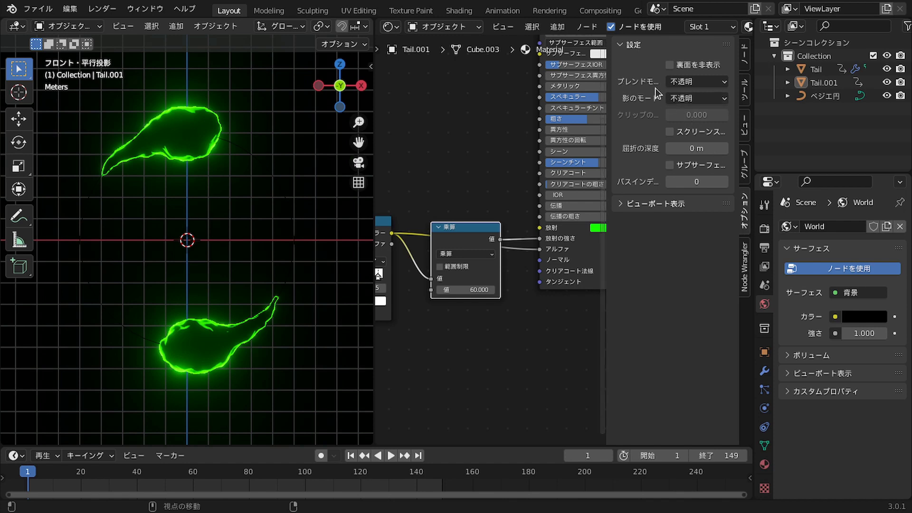
left_click(685, 83)
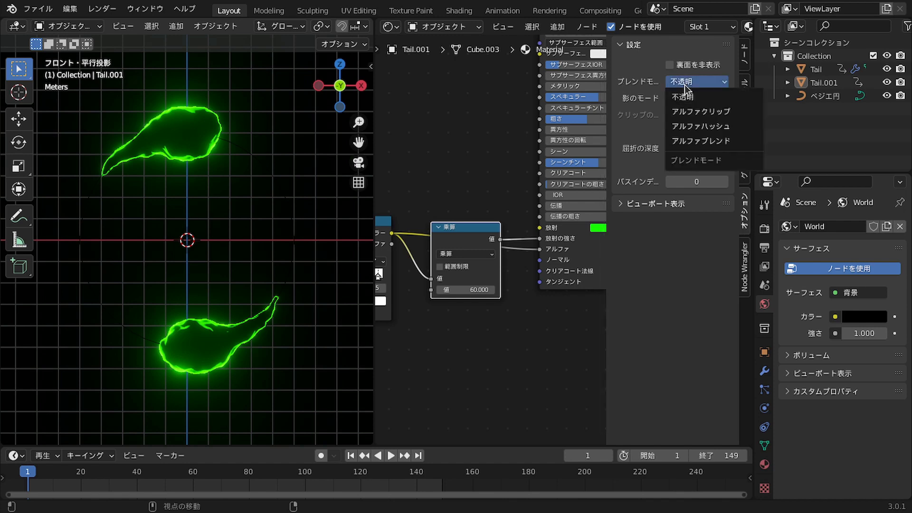
left_click(689, 141)
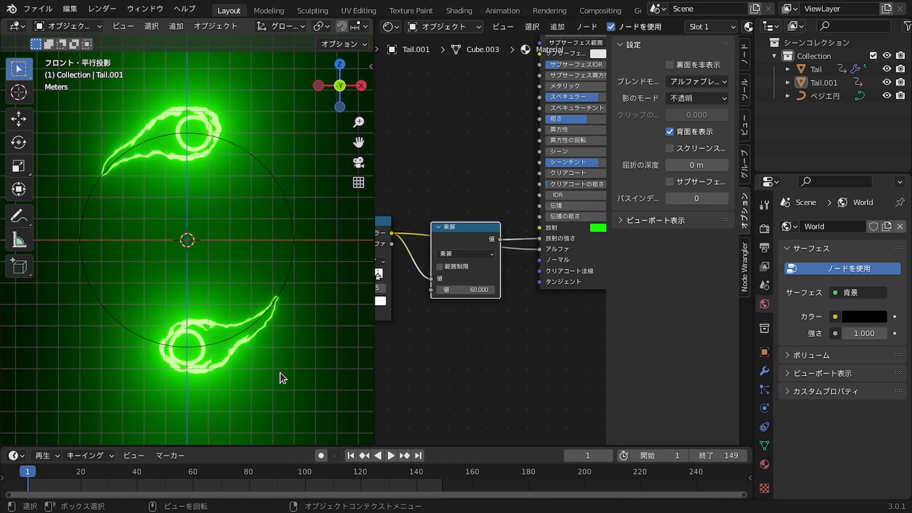
key("n")
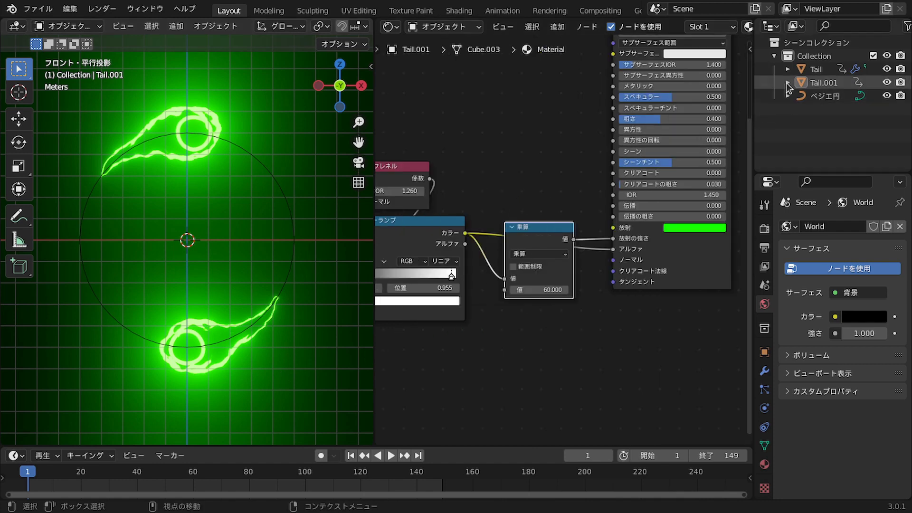
Rename the shared material as Tail
scroll(646, 78, "down", 2)
middle_click_drag(637, 27, 461, 19)
double_click(618, 26)
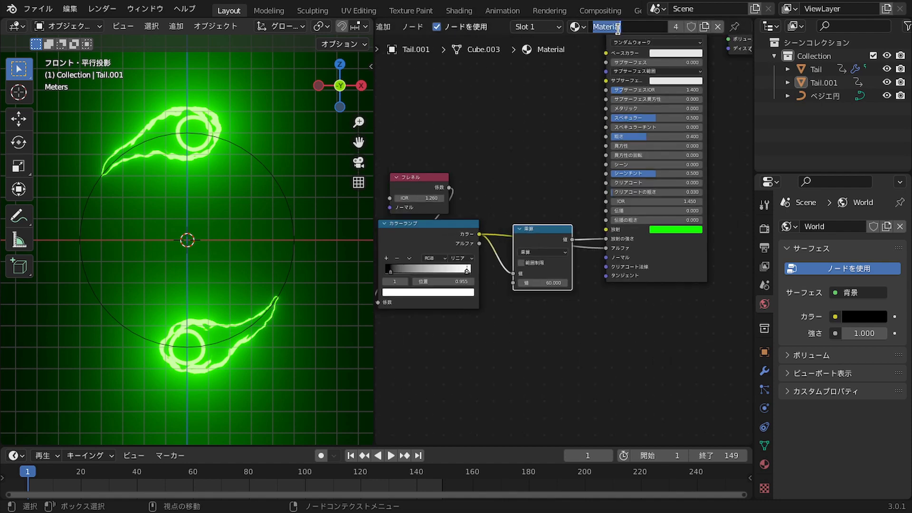
type("Tail")
key("Return")
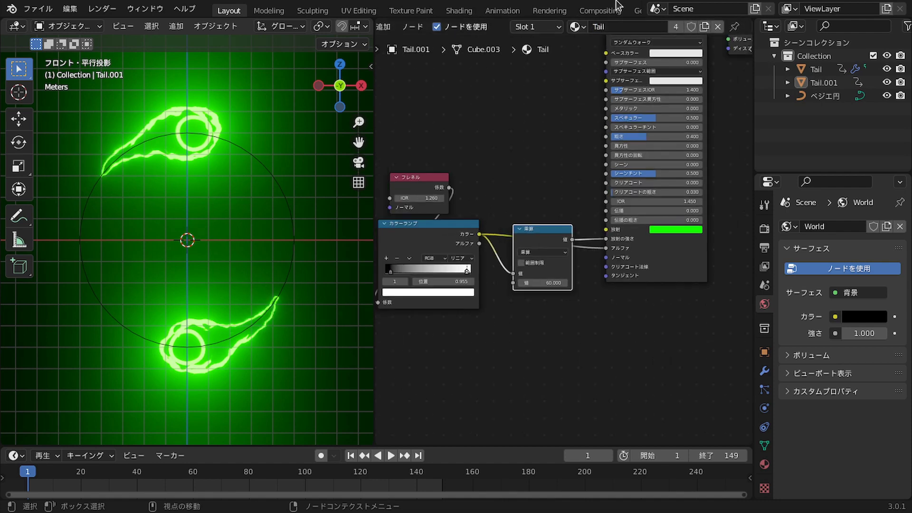
Give the Ball.001 object its own copy of the Tail material, and name the copy Ball
left_click(787, 82)
left_click(822, 137)
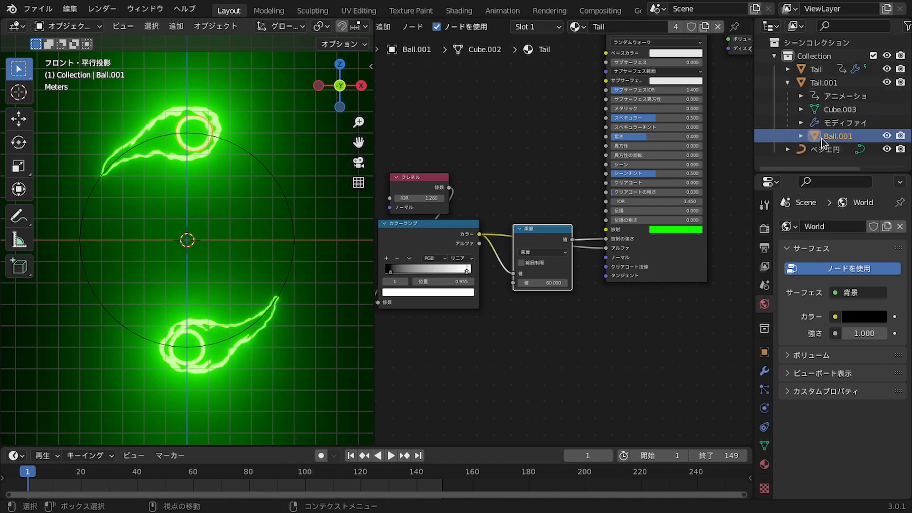
left_click(703, 27)
left_click(636, 27)
type("Ball")
key("Return")
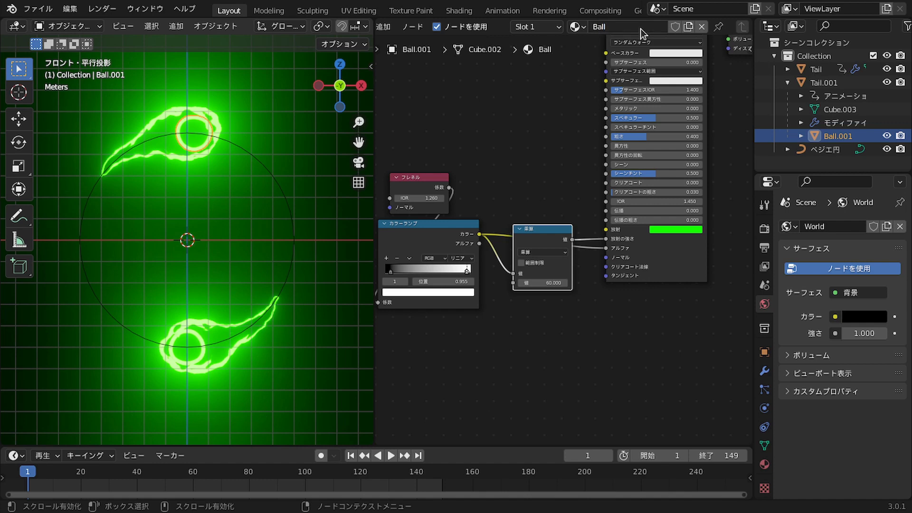
Delete the Fresnel, ColorRamp and Multiply nodes from the Ball material
key("Home")
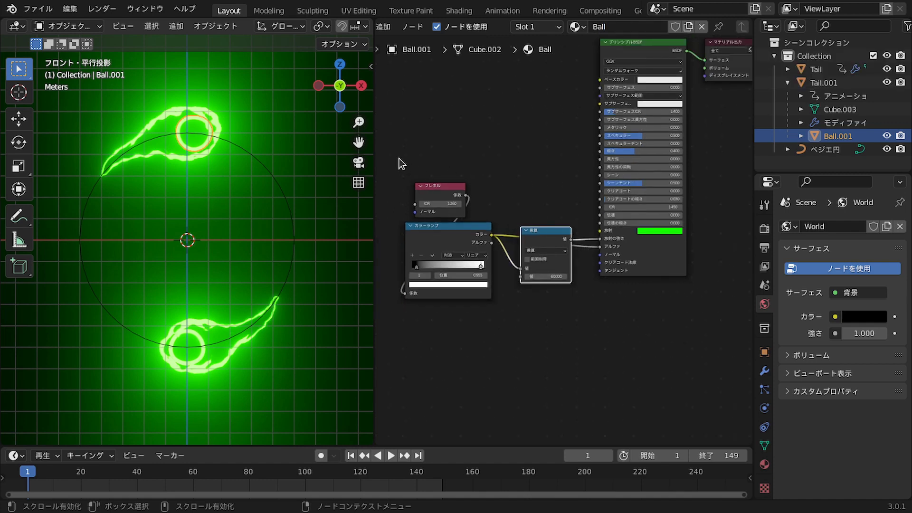
left_click_drag(396, 150, 578, 298)
key("x")
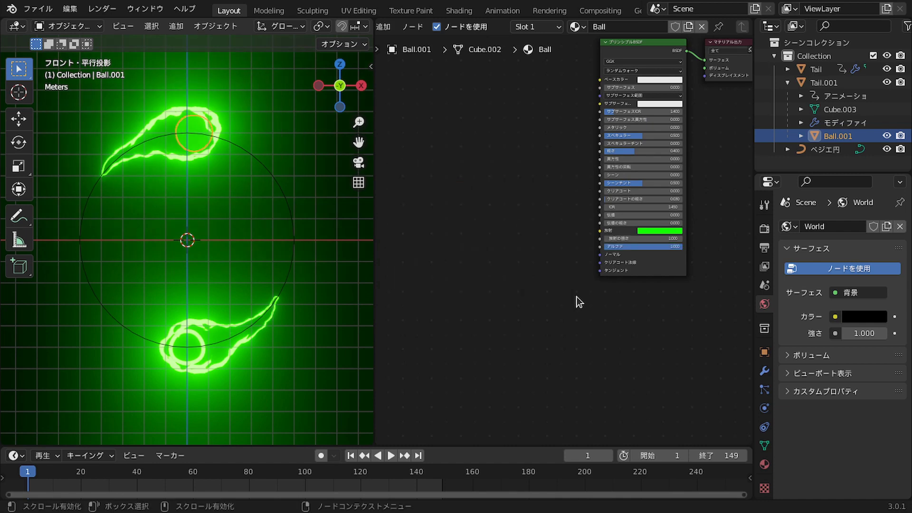
Assign the Ball material to the Ball object parented under Tail
scroll(609, 288, "up", 6)
middle_click_drag(682, 272, 517, 278)
scroll(530, 276, "up", 3)
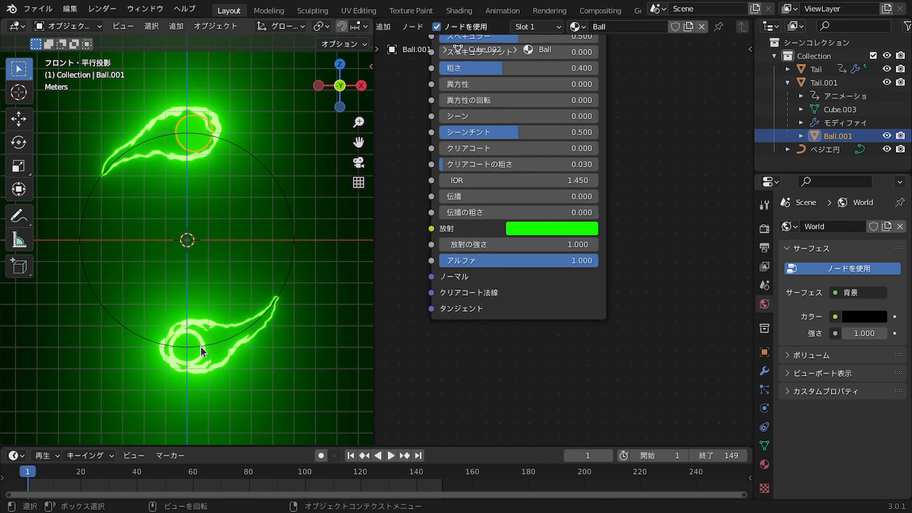
left_click(788, 70)
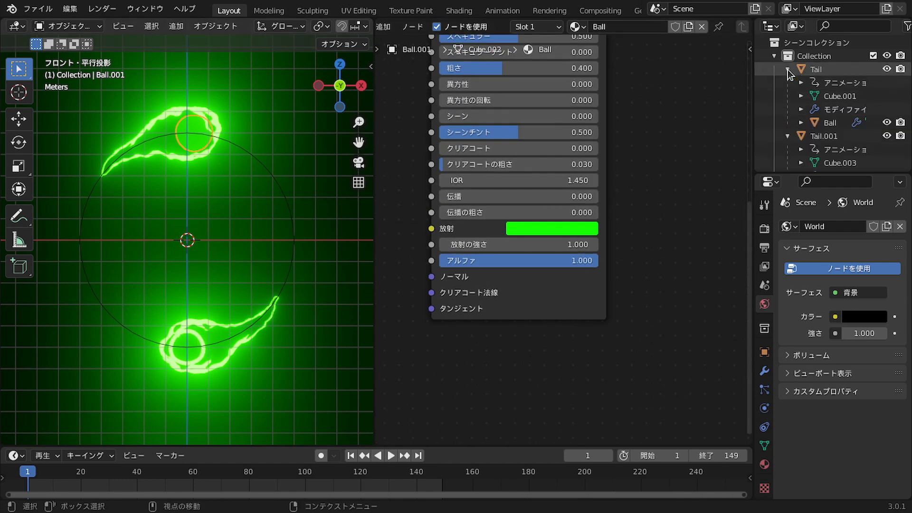
left_click(830, 123)
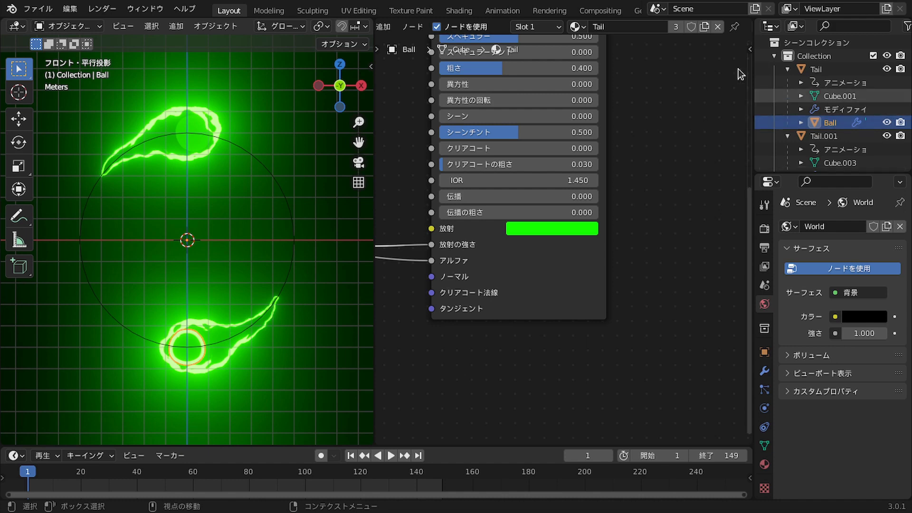
left_click(576, 27)
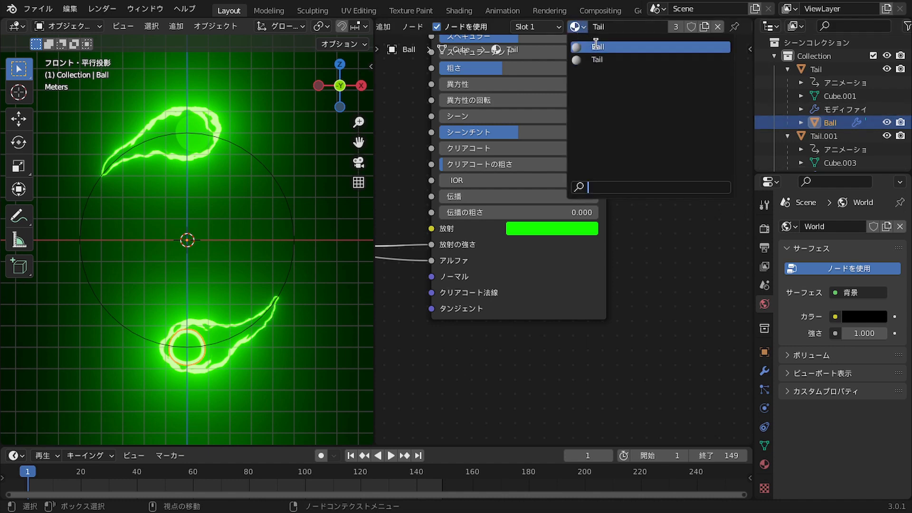
left_click(642, 47)
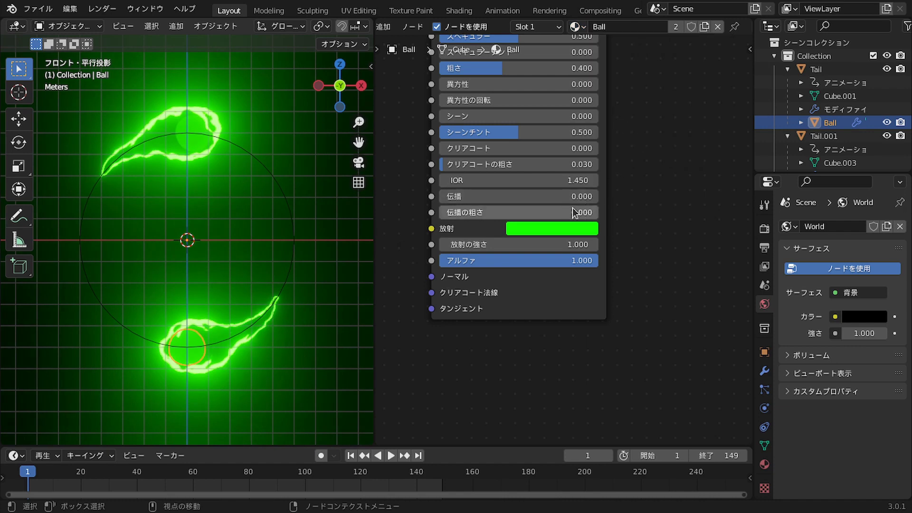
Pale the Ball material's emission color to a saturation of 0.156, and set its emission strength to 6.5
left_click(569, 227)
left_click_drag(615, 179, 527, 177)
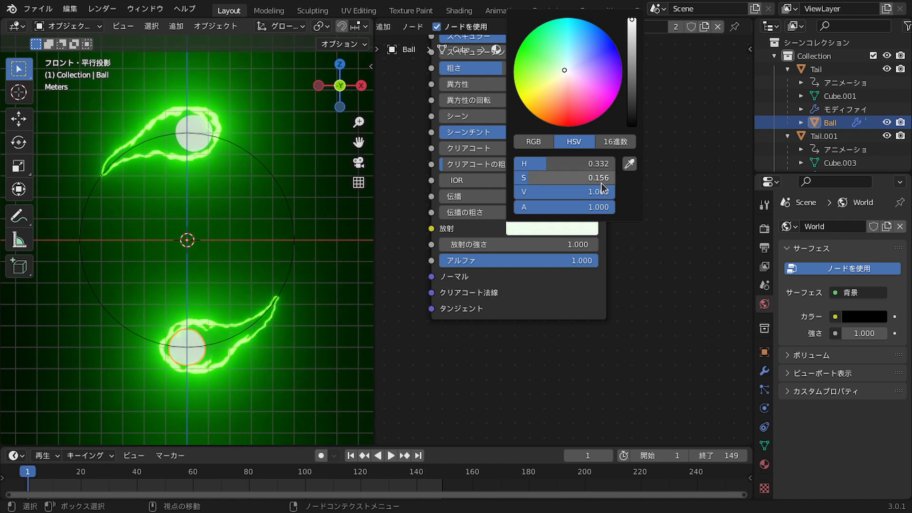
double_click(515, 243)
type("7.5")
key("Return")
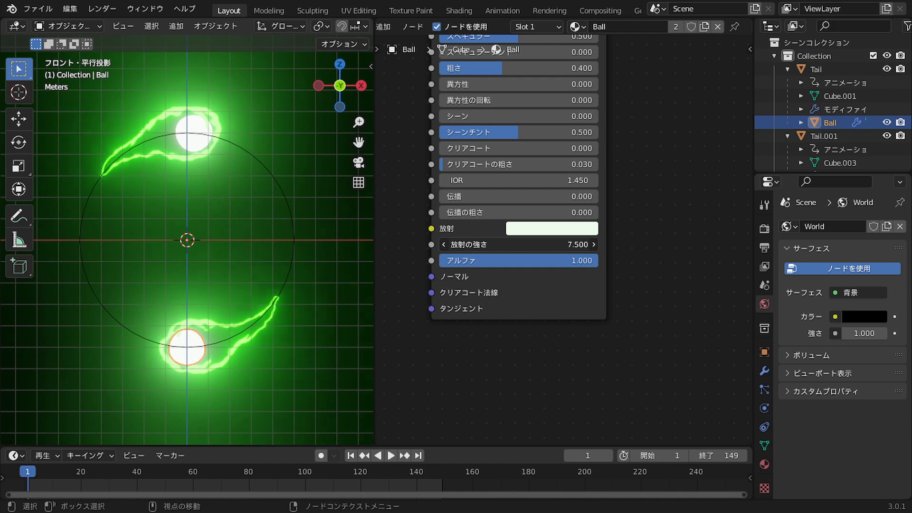
left_click_drag(566, 244, 553, 244)
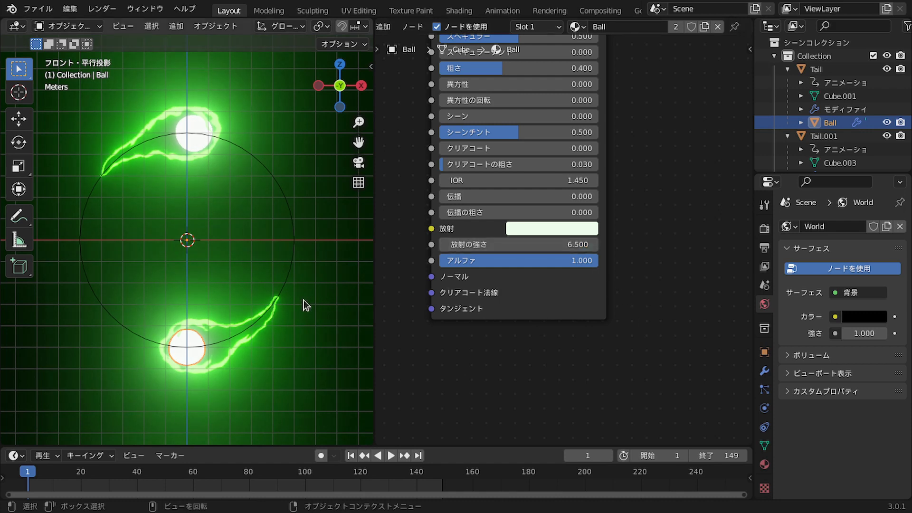
Give the lower Tail object its own copy of the Tail material, and change the copy's emission color to magenta
left_click(247, 332)
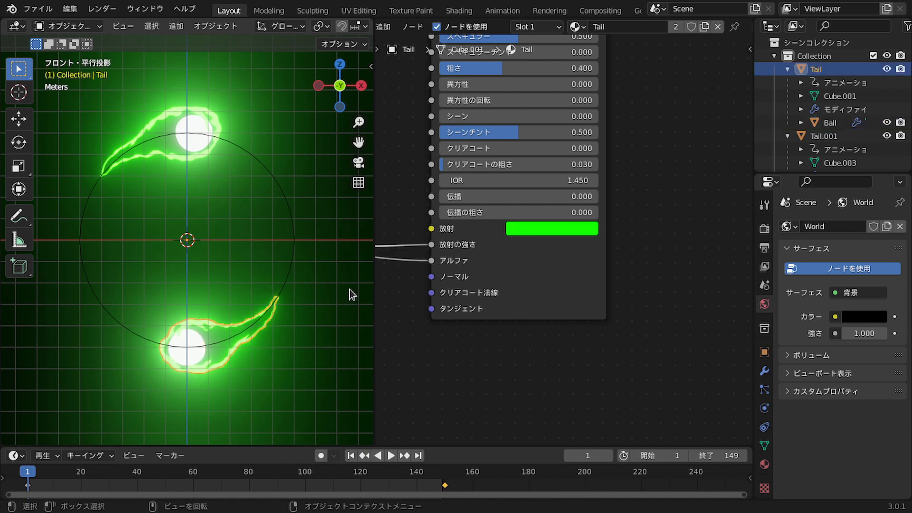
left_click(688, 27)
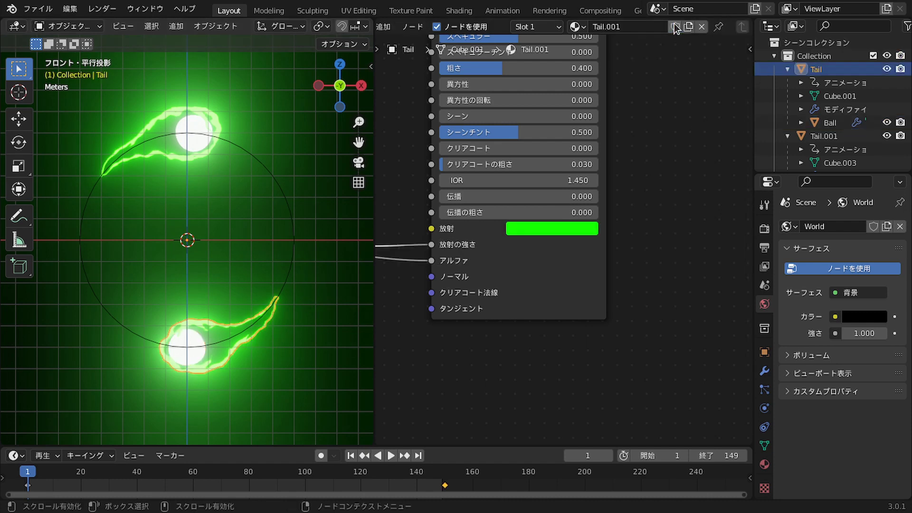
left_click(551, 232)
left_click_drag(577, 124, 620, 87)
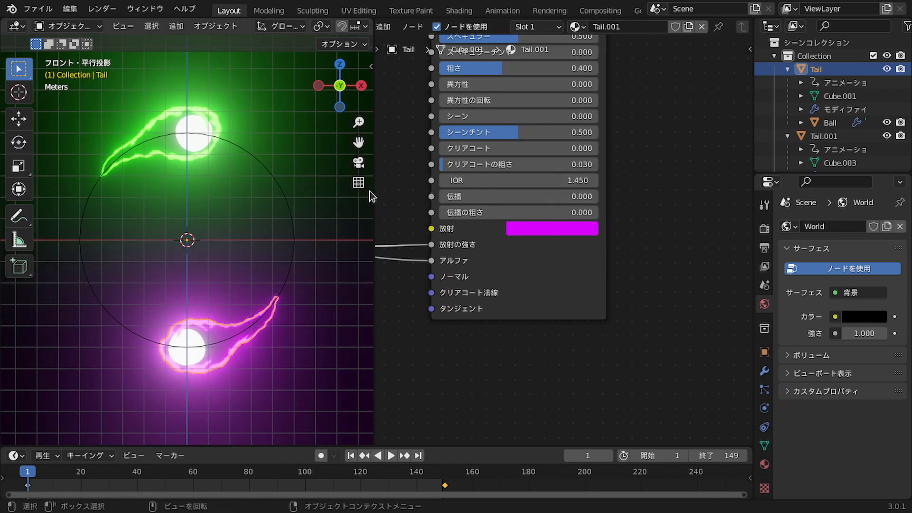
left_click(335, 217)
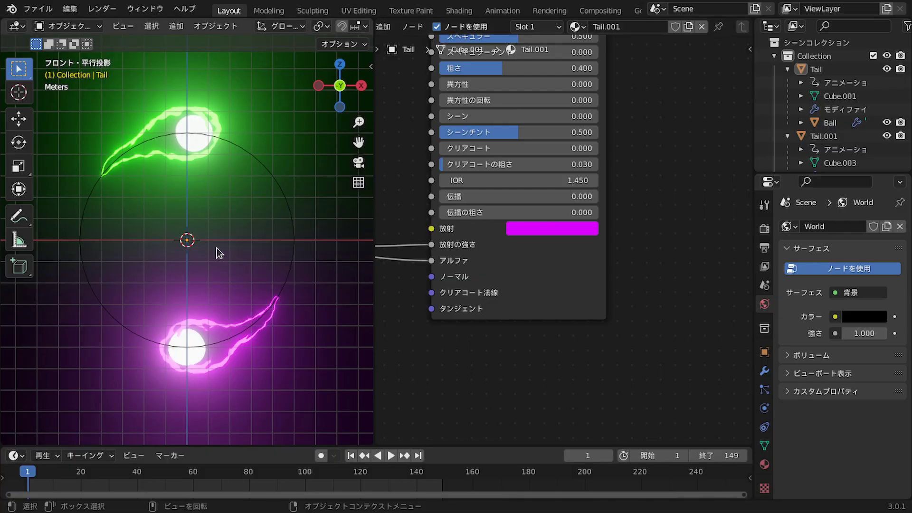
Add a text object at the circle's center and rotate it 90° about the X axis
key("shift+a")
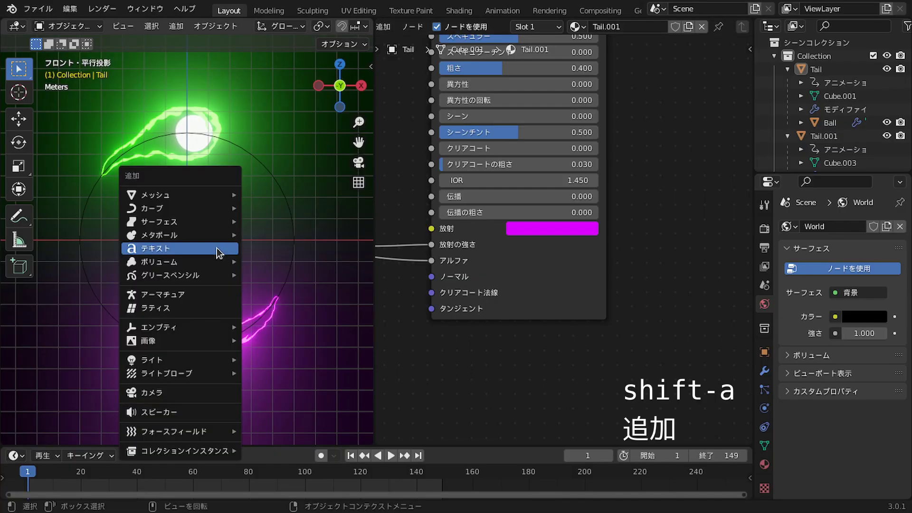
left_click(217, 253)
type("x")
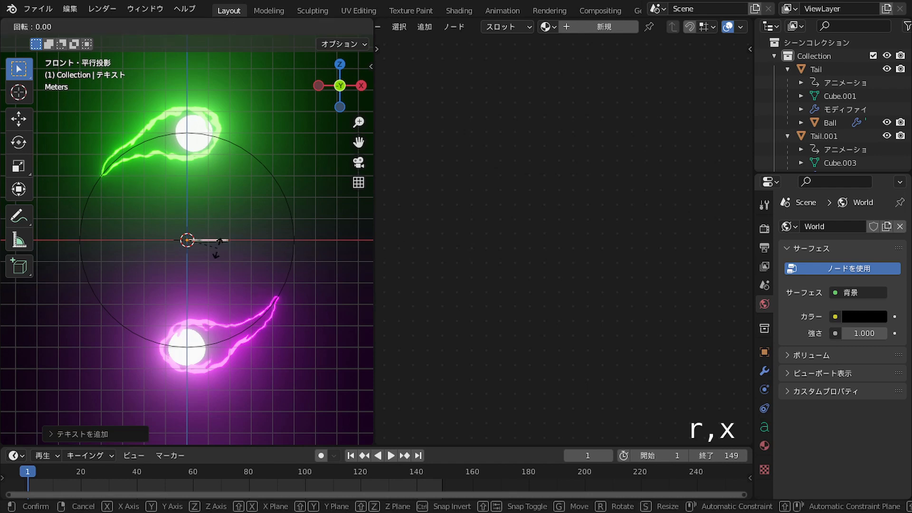
type("90")
left_click(218, 253)
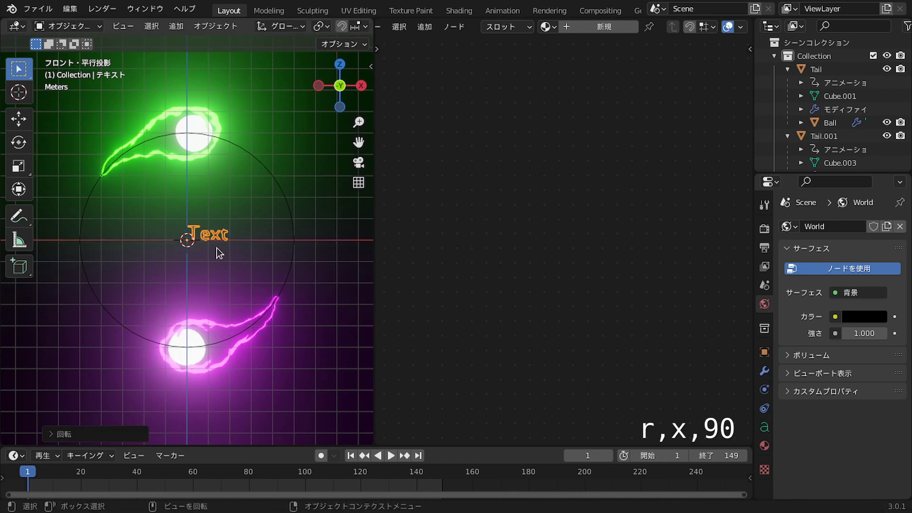
Set the text's horizontal and vertical alignment both to center (中心)
scroll(218, 253, "up", 4)
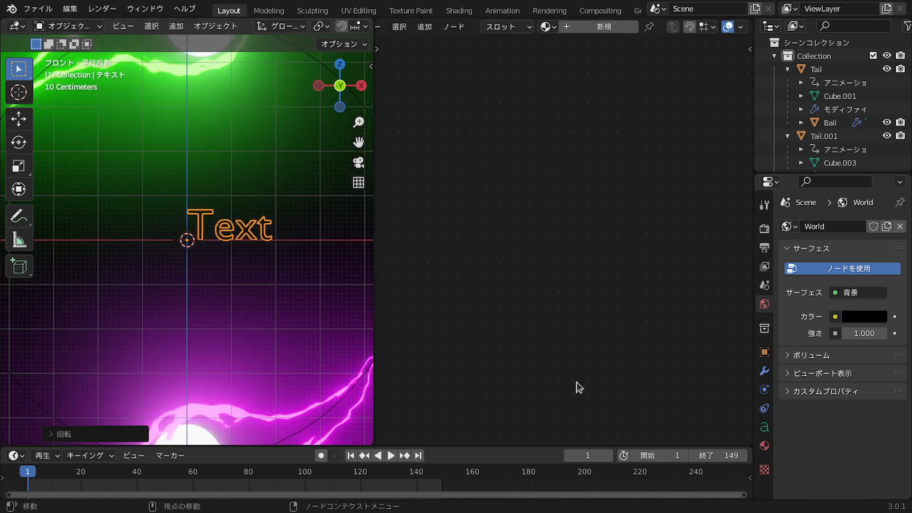
left_click(765, 428)
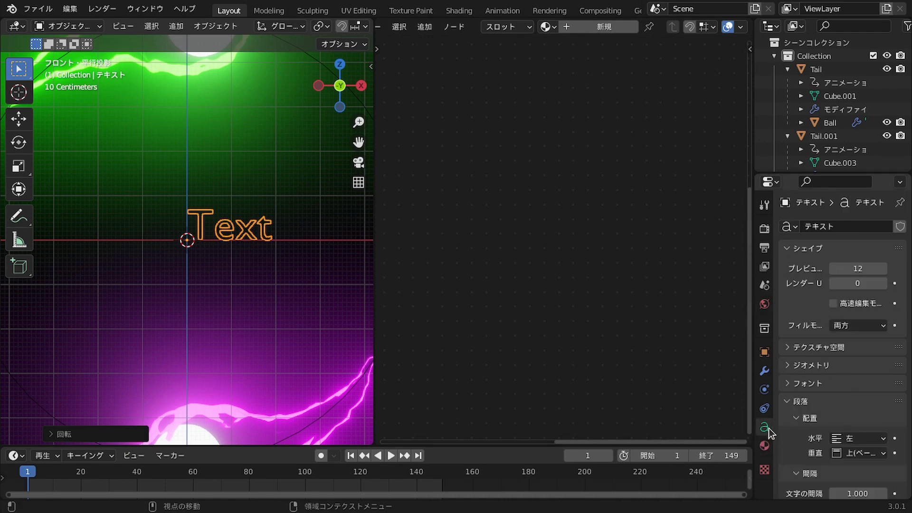
left_click(852, 438)
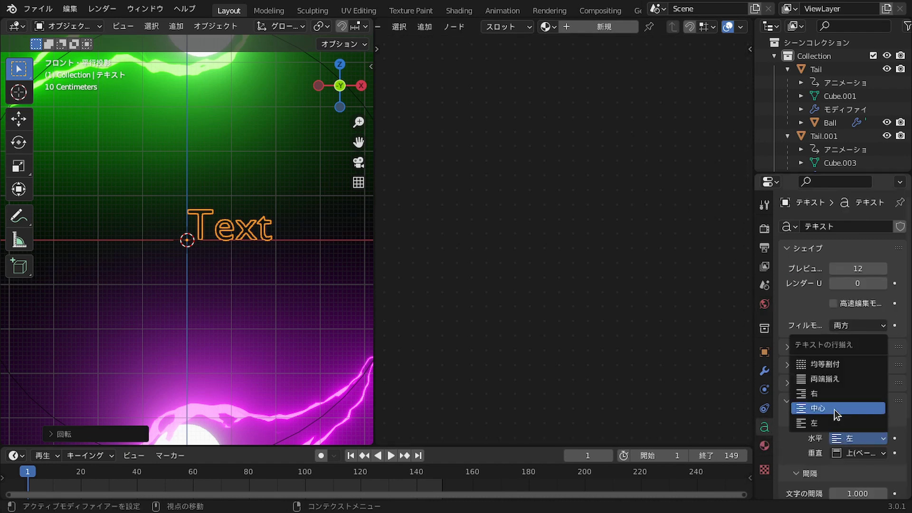
left_click(830, 409)
left_click(858, 453)
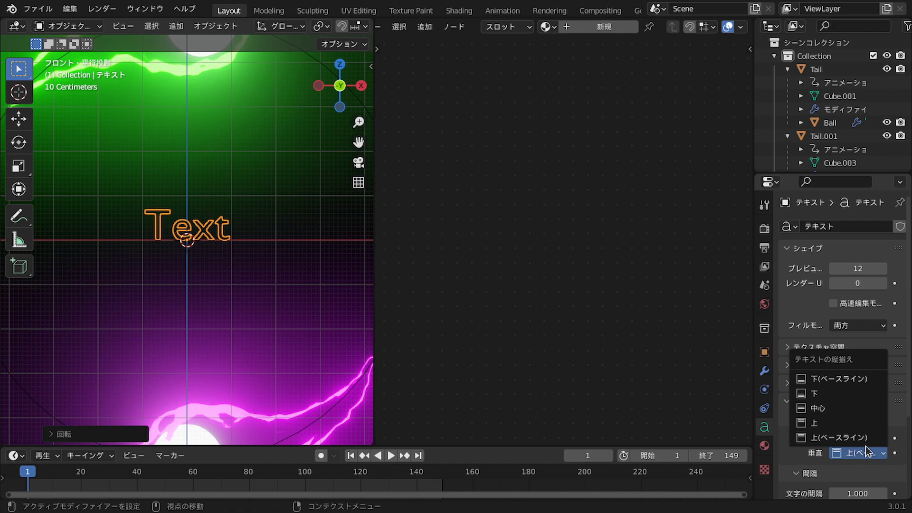
left_click(821, 409)
Move the text object away from the circle's center and clear its location back to the origin
scroll(211, 248, "down", 4)
key("n")
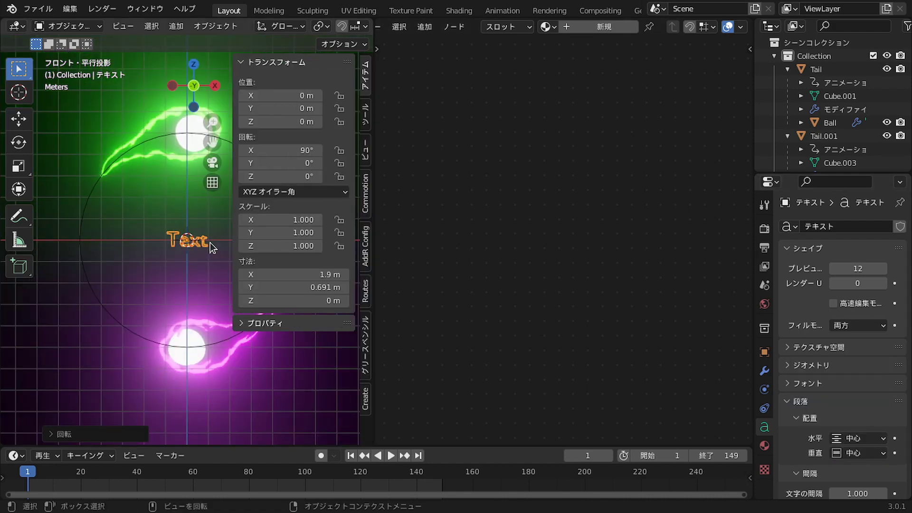
key("g")
left_click(73, 352)
key("alt+g")
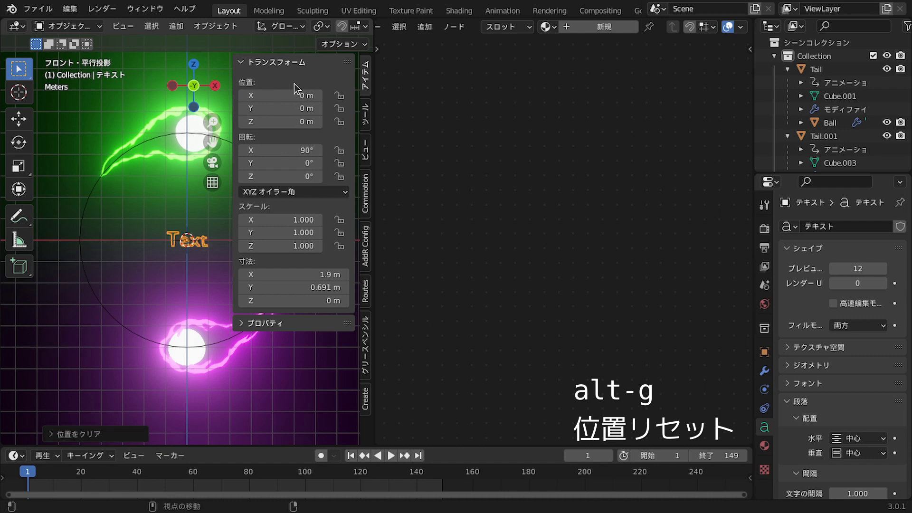
key("n")
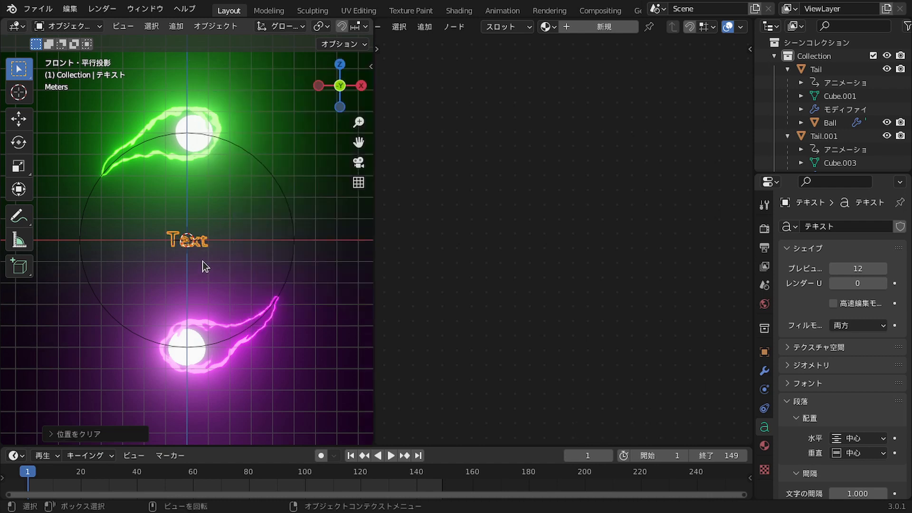
Replace the text object's content with LOADING
scroll(206, 260, "up", 5)
key("Tab")
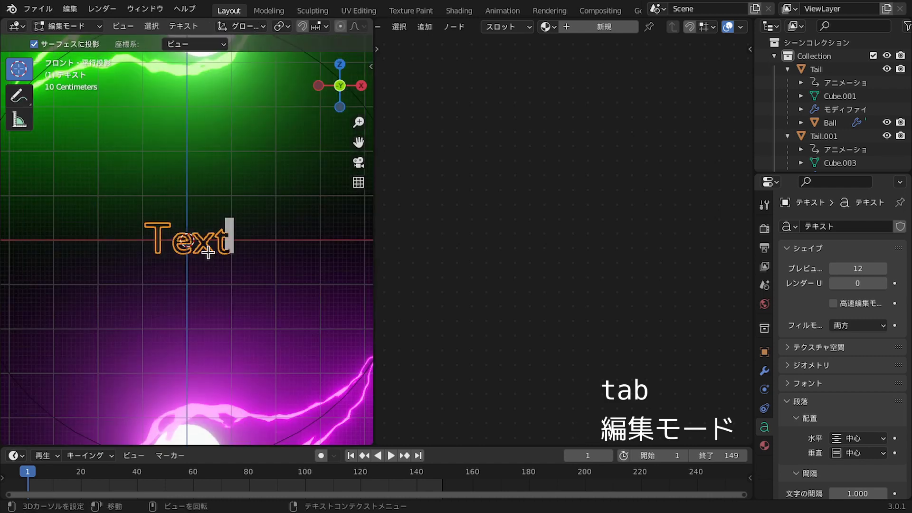
key("BackSpace")
key("BackSpace")
key("BackSpace")
key("BackSpace")
type("LOADING")
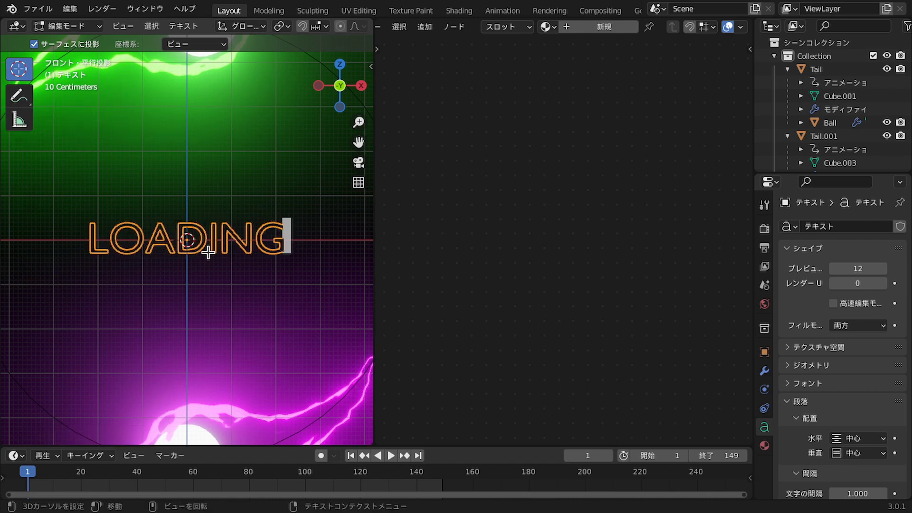
key("Tab")
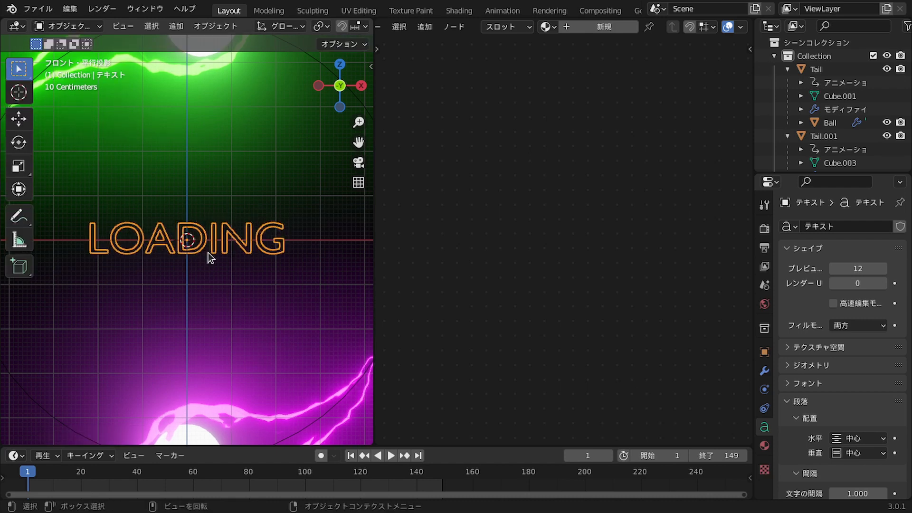
Scale the LOADING text up uniformly to about 1.87 inside the circle
scroll(211, 258, "down", 2)
key("s")
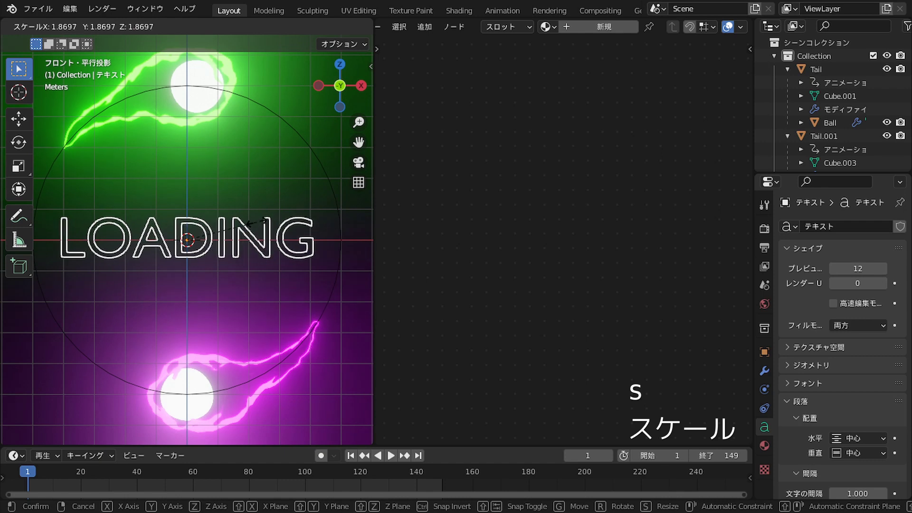
left_click(257, 225)
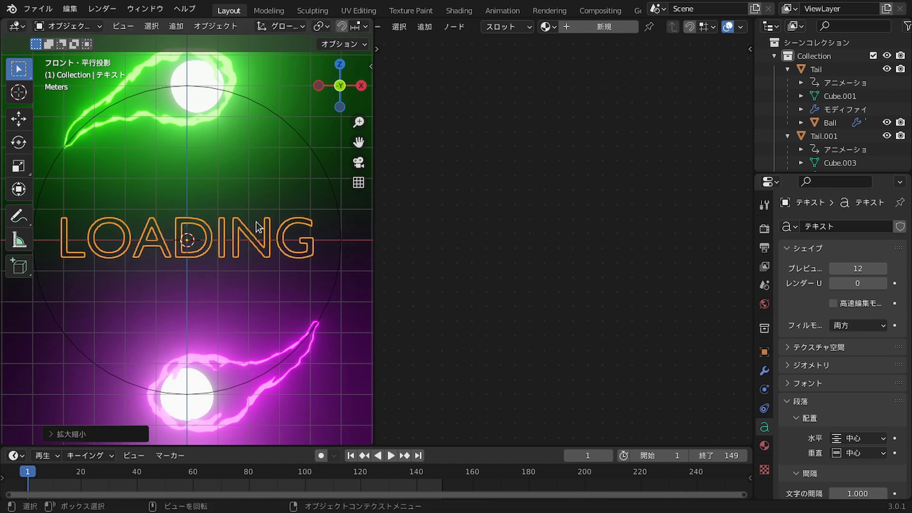
Give the LOADING text a new material with a white emission color and an emission strength of 5.4
left_click(581, 28)
left_click(497, 291)
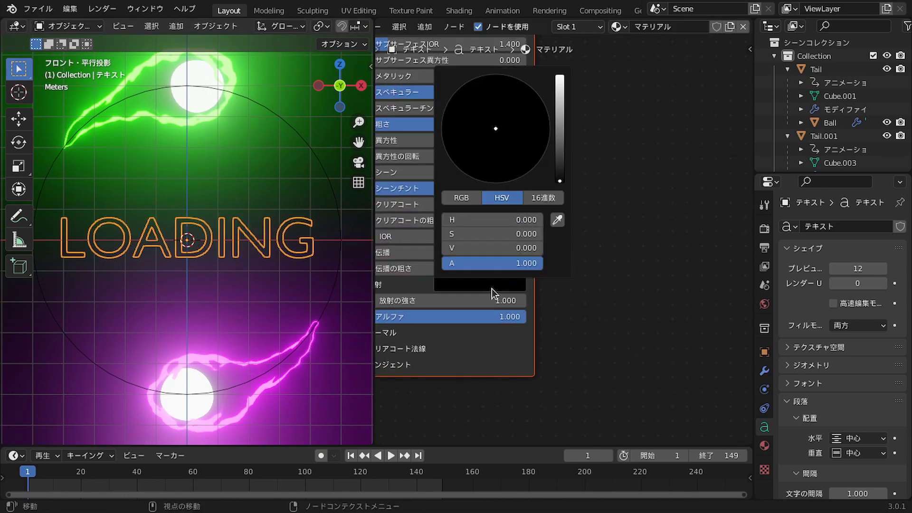
left_click_drag(562, 153, 561, 92)
left_click_drag(476, 301, 496, 300)
scroll(230, 290, "down", 2)
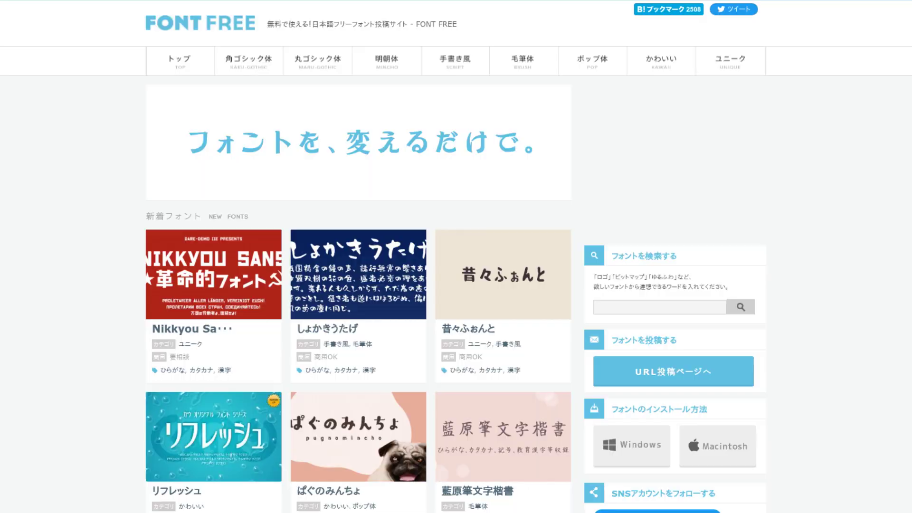
Load Mont-ExtraLightDEMO.otf from the mont folder in ダウンロード as the text's regular font
scroll(456, 256, "down", 2)
scroll(456, 257, "down", 4)
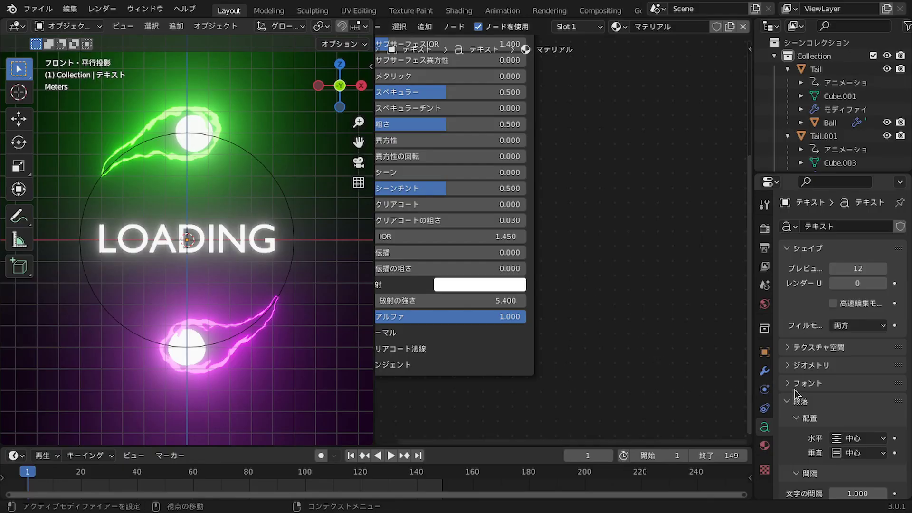
left_click(809, 384)
left_click(885, 404)
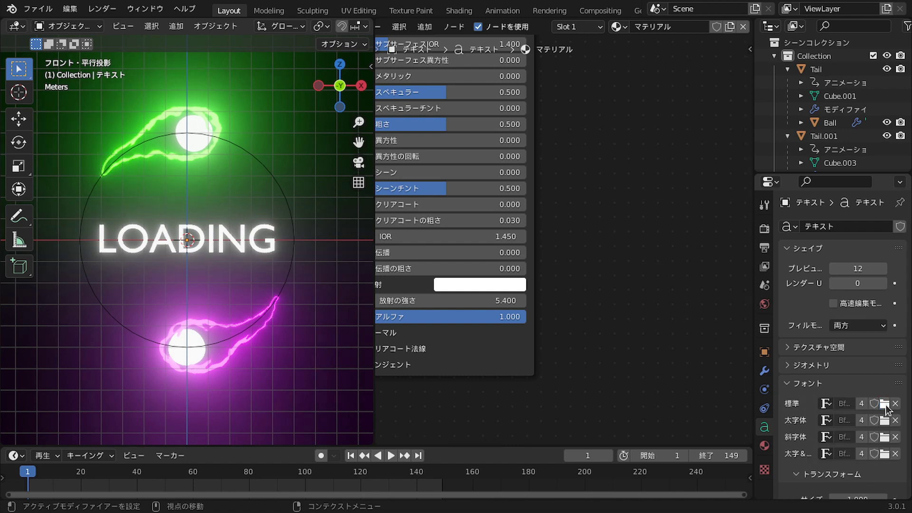
left_click(187, 237)
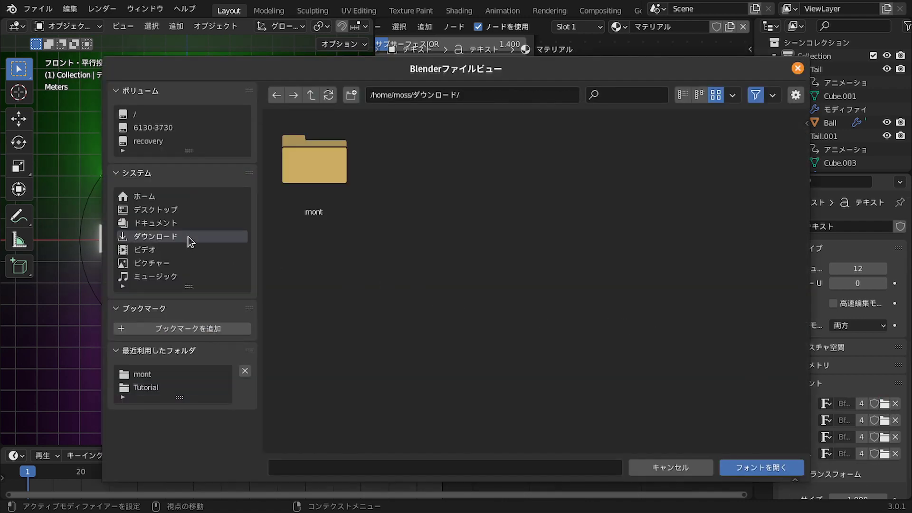
double_click(345, 173)
left_click(344, 168)
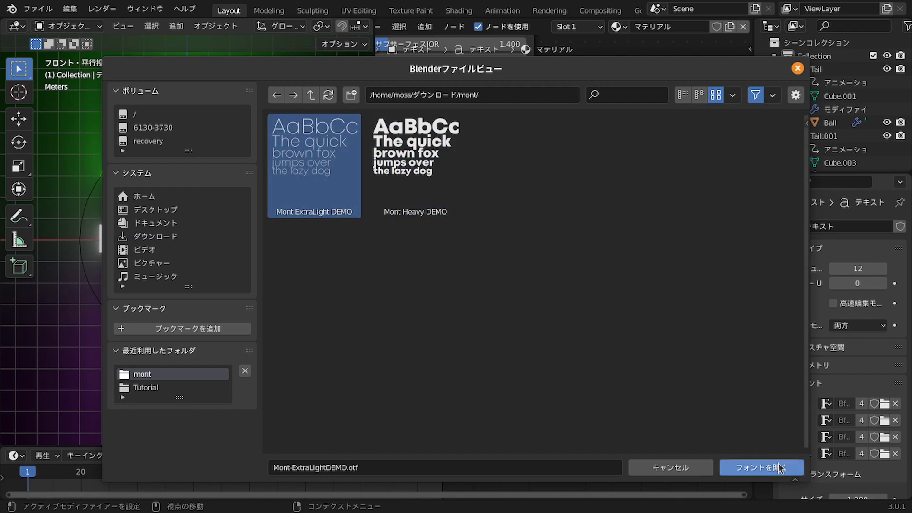
left_click(761, 468)
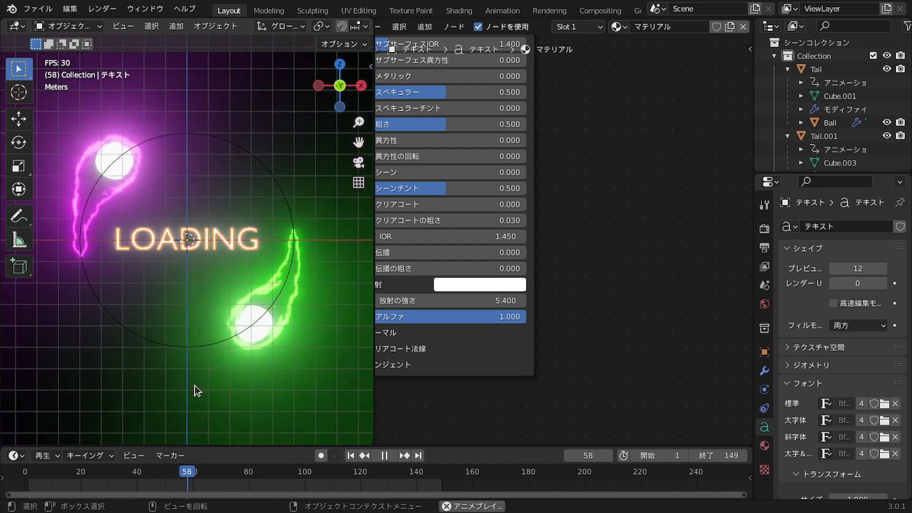
Stop the animation playback and set the Eevee render samples to 32
key("space")
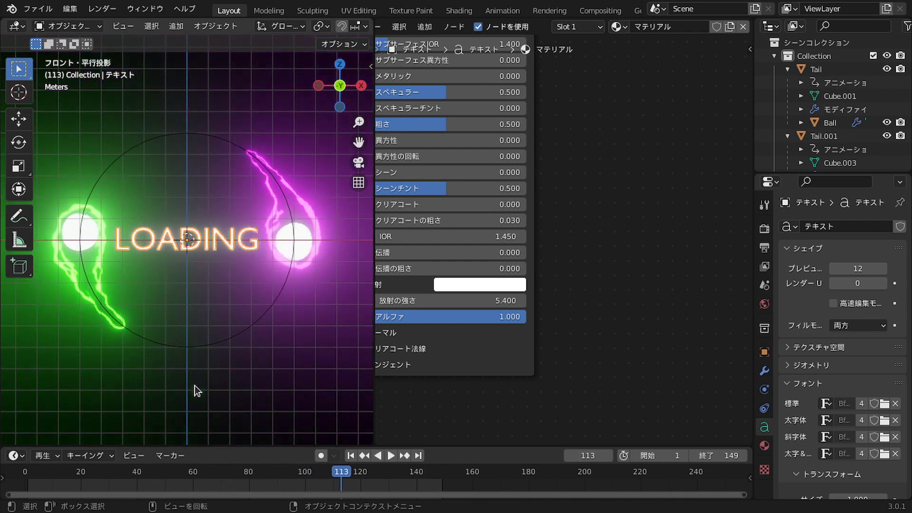
left_click(765, 229)
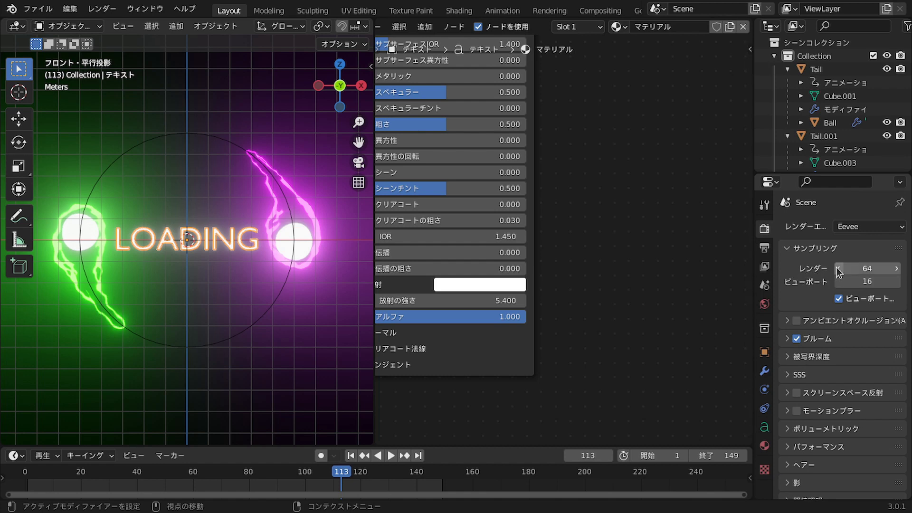
left_click(865, 269)
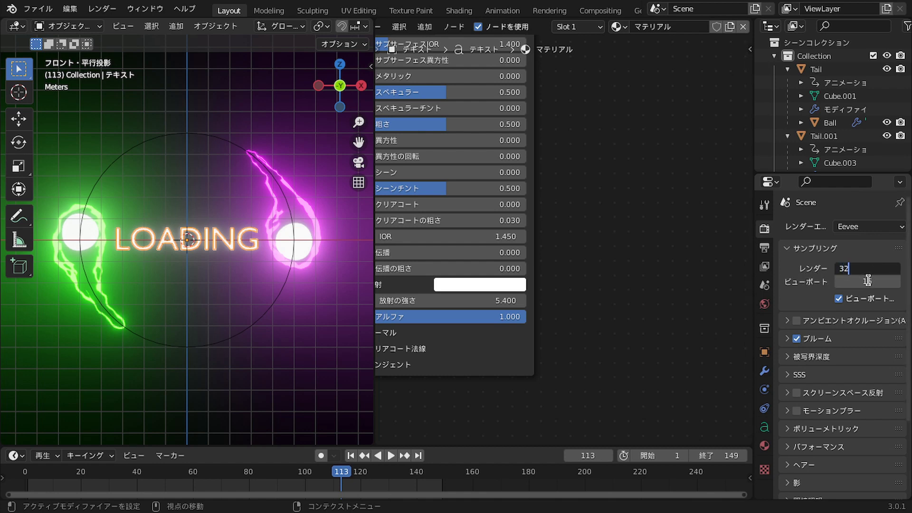
key("Return")
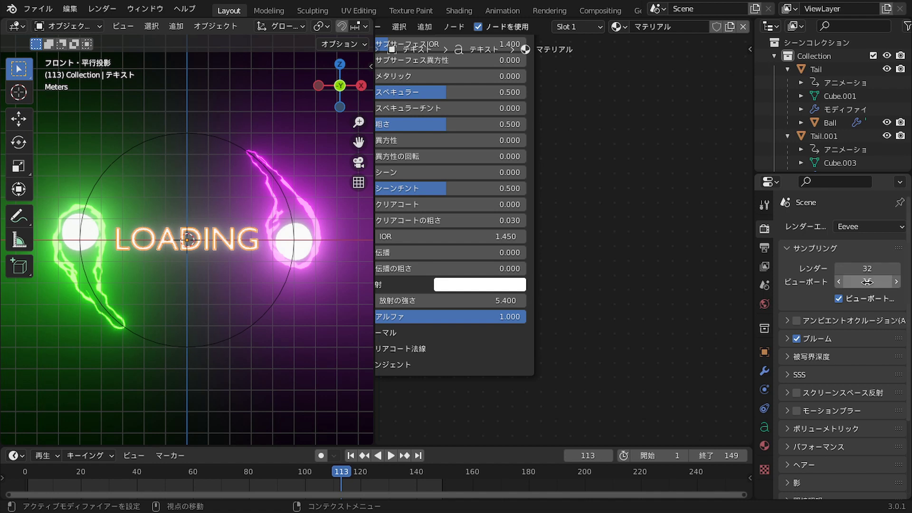
Set the render output path to the LoadingAnimationOutput folder with the file name Loading
left_click(764, 247)
scroll(840, 309, "down", 5)
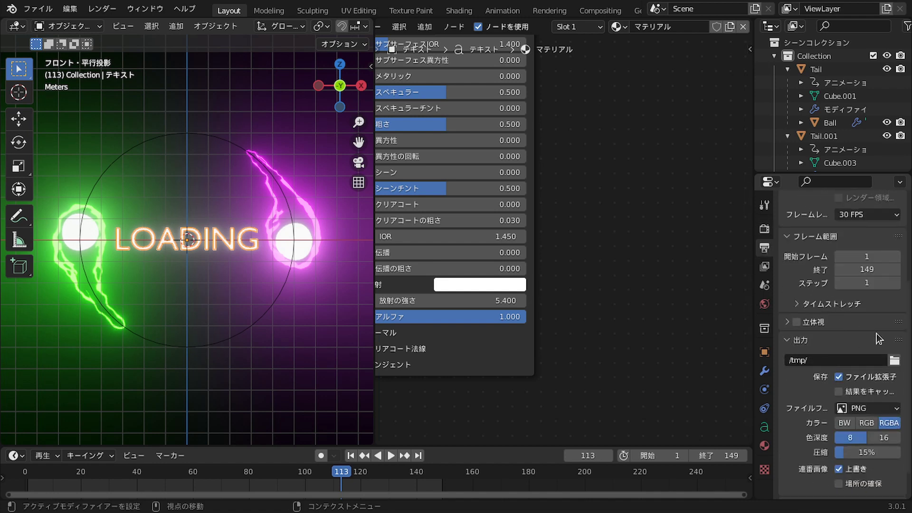
left_click(895, 361)
left_click(182, 333)
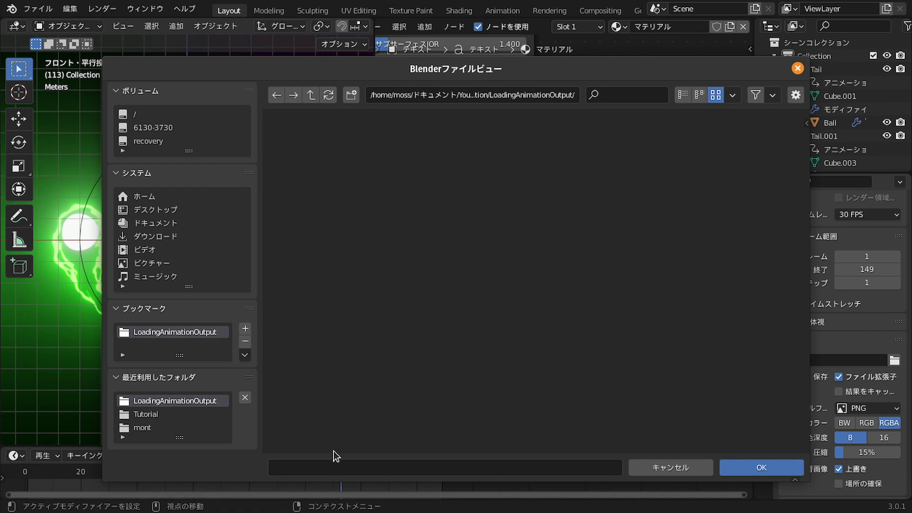
left_click(336, 467)
key("Return")
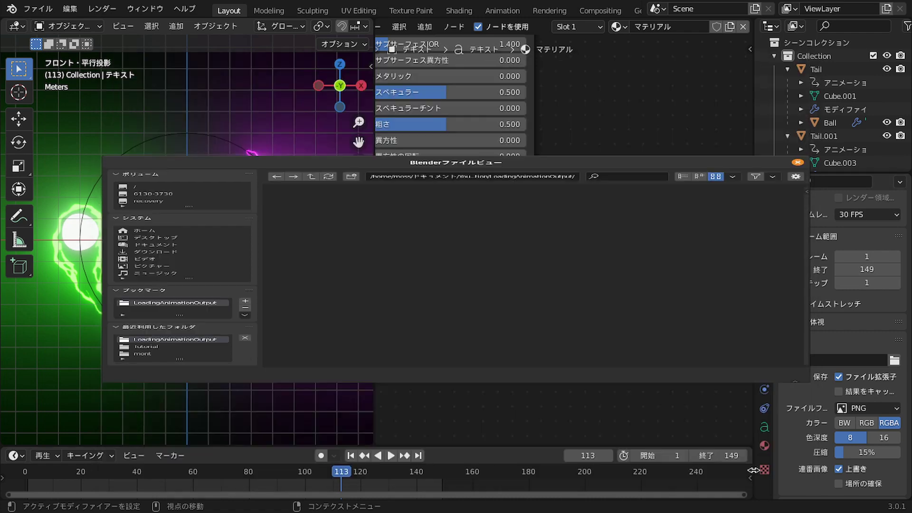
left_click(760, 468)
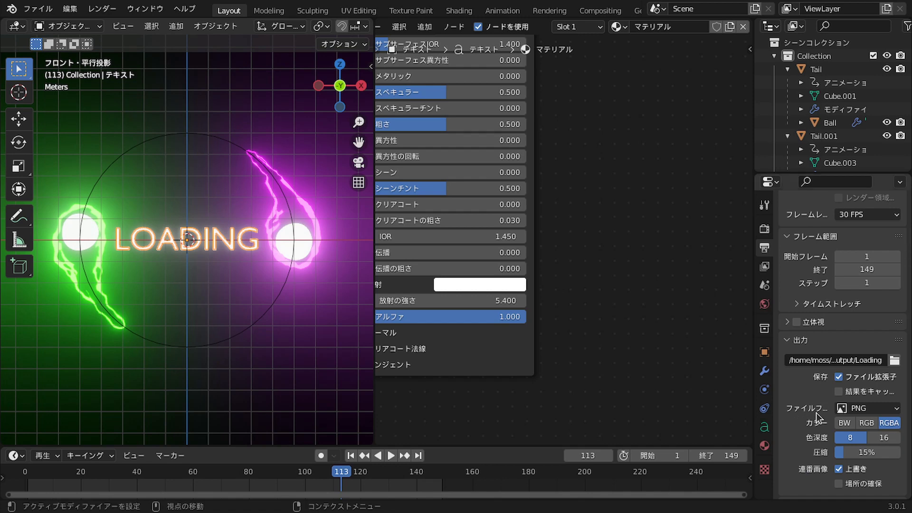
Set the output file format to FFmpeg video with an MPEG-4 container and high output quality (高品質)
left_click(867, 410)
left_click(860, 334)
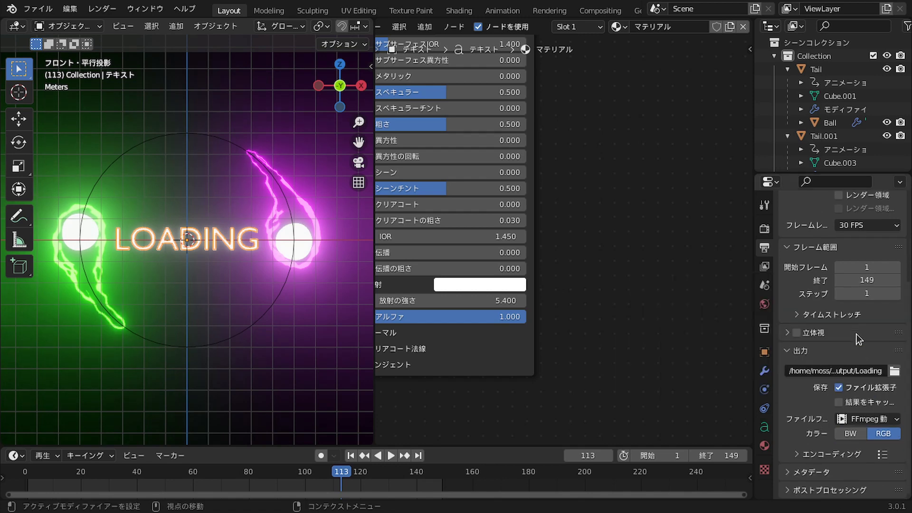
scroll(827, 460, "down", 5)
left_click(854, 367)
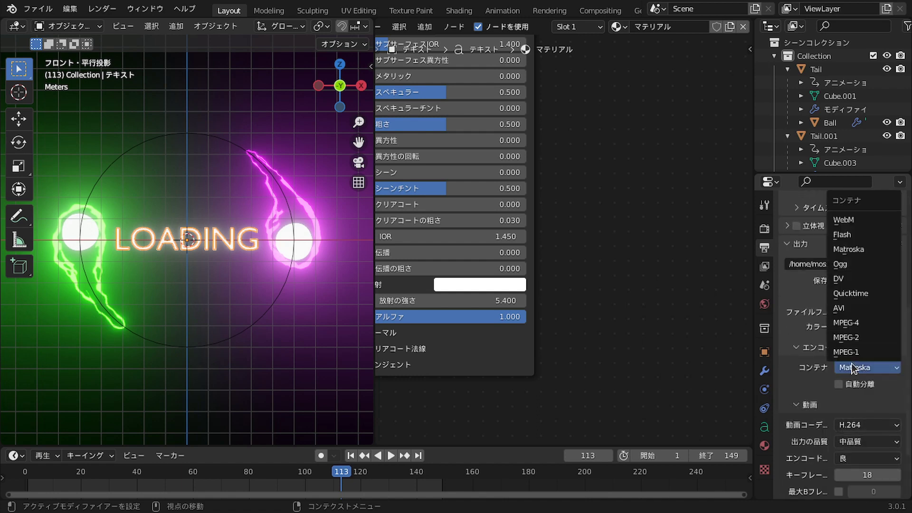
left_click(847, 323)
scroll(829, 386, "down", 4)
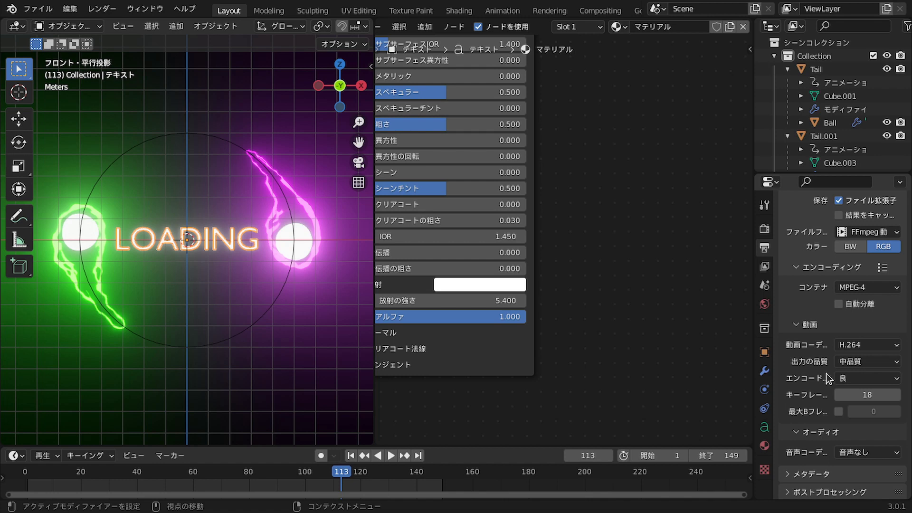
left_click(851, 363)
left_click(826, 421)
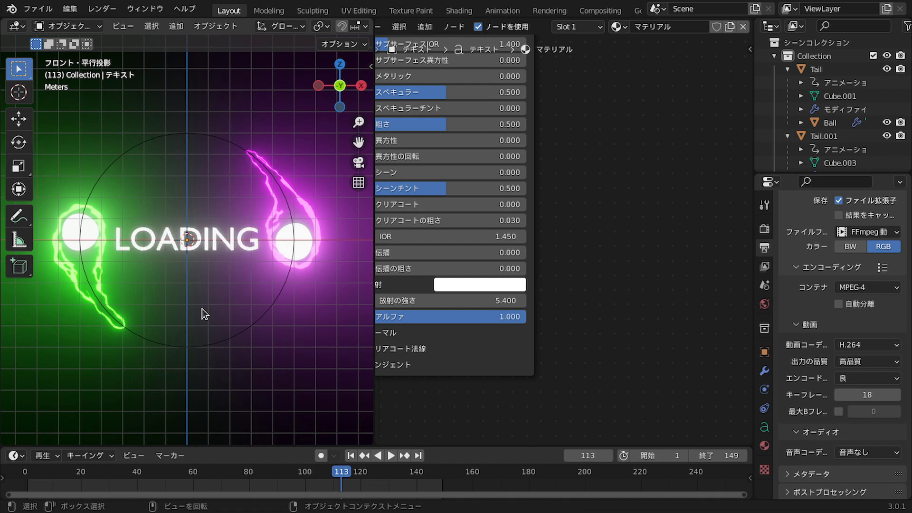
Add a camera to the scene and look through it in camera view
key("shift+a")
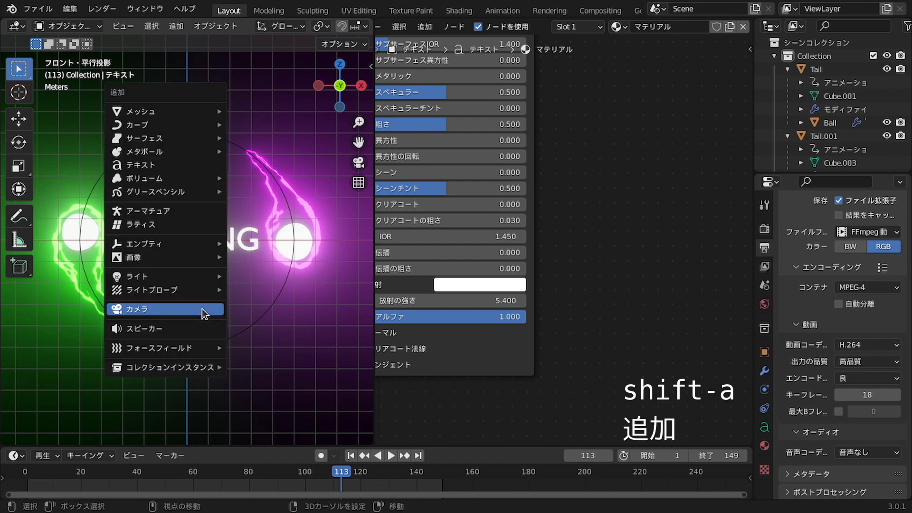
left_click(205, 310)
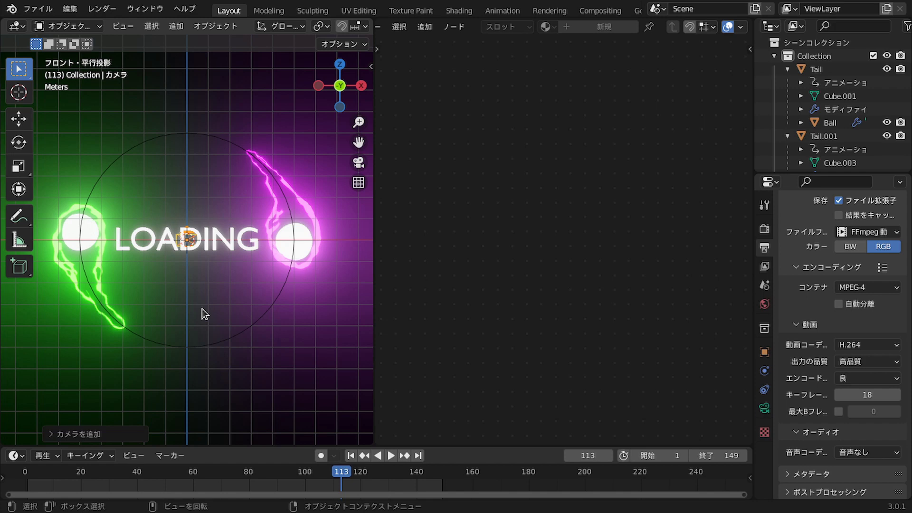
key("KP_0")
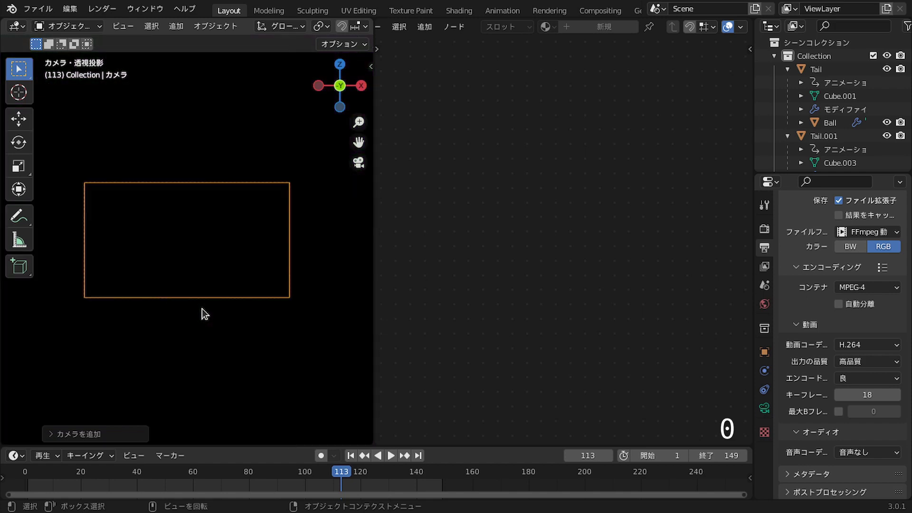
middle_click_drag(305, 259, 237, 274)
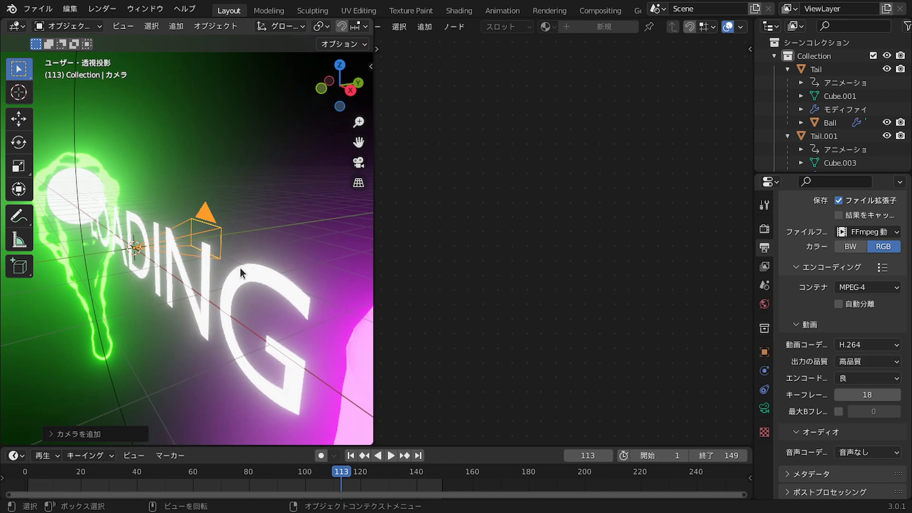
key("grave")
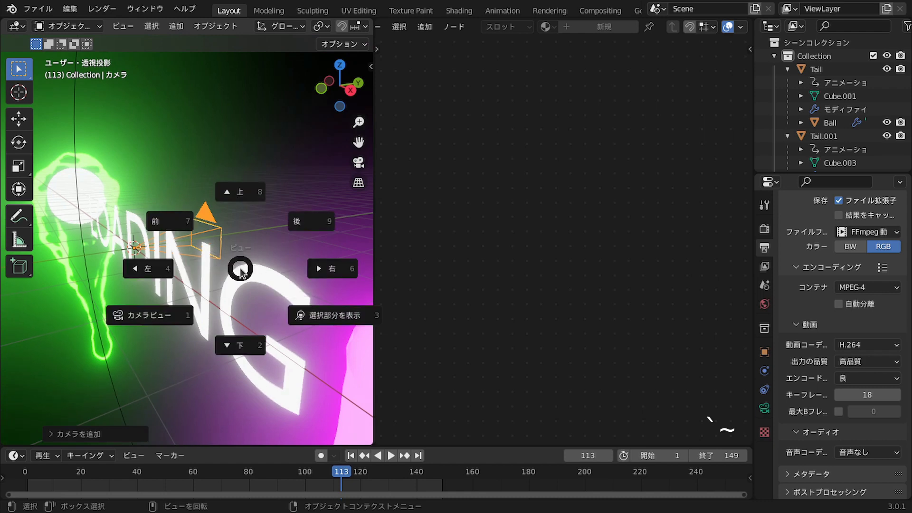
left_click(174, 321)
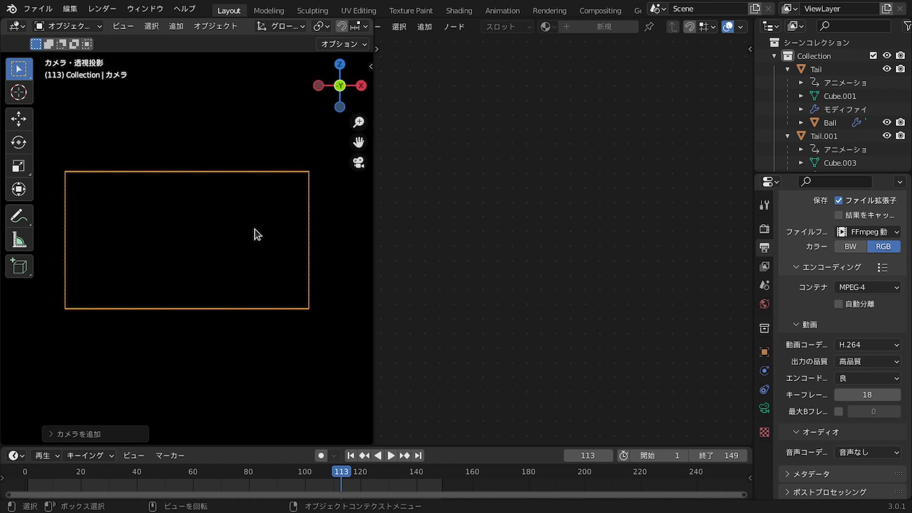
Move the camera about -29.86 m along the global Y axis to bring the text and both tails into frame
key("g")
key("y")
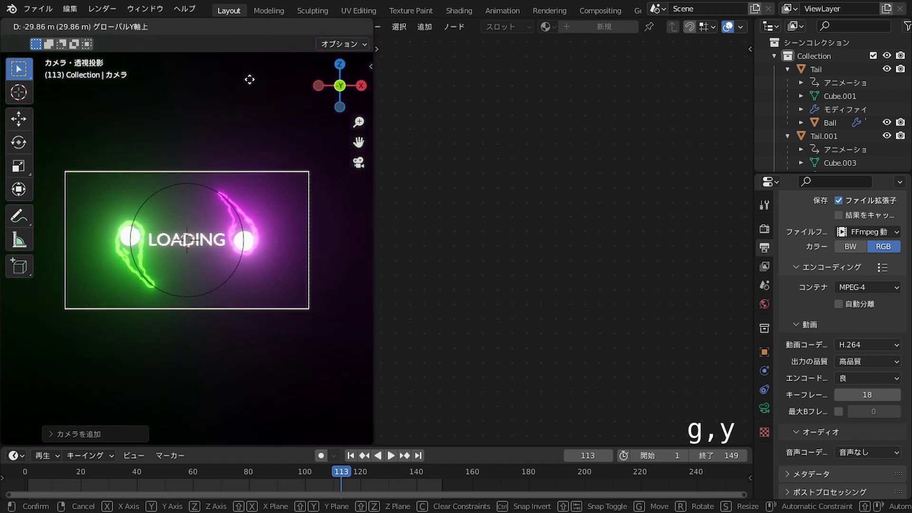
left_click(250, 79)
Play the animation and pull the camera slightly farther back along Y to leave more margin around the circling tails
key("space")
key("g")
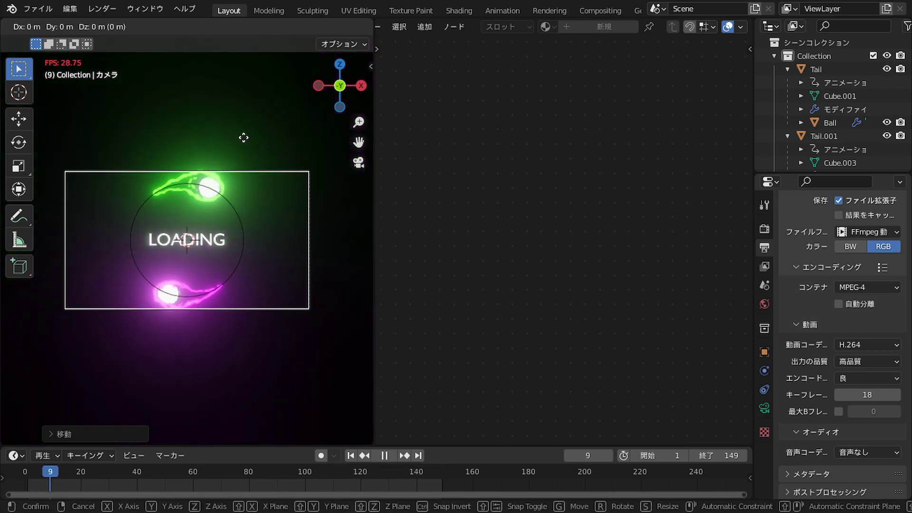
key("y")
left_click(248, 85)
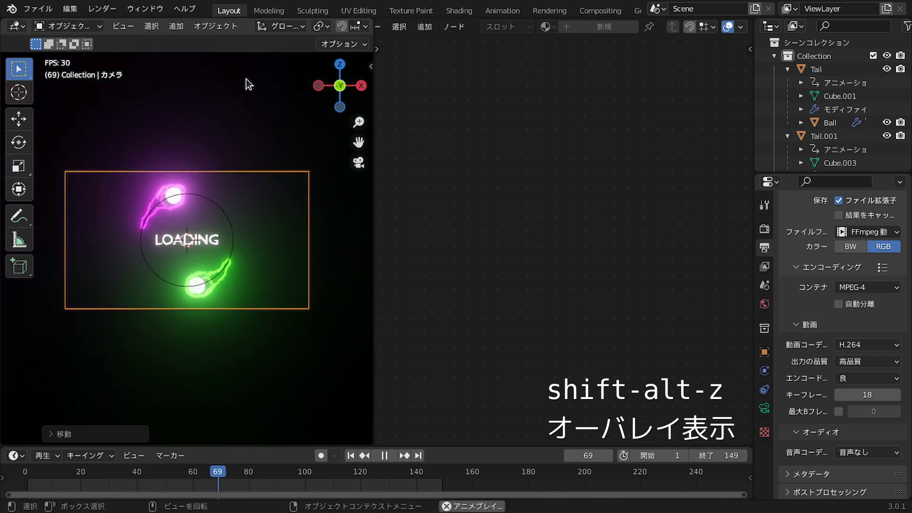
Hide the viewport overlays and render the animation
key("shift+alt+z")
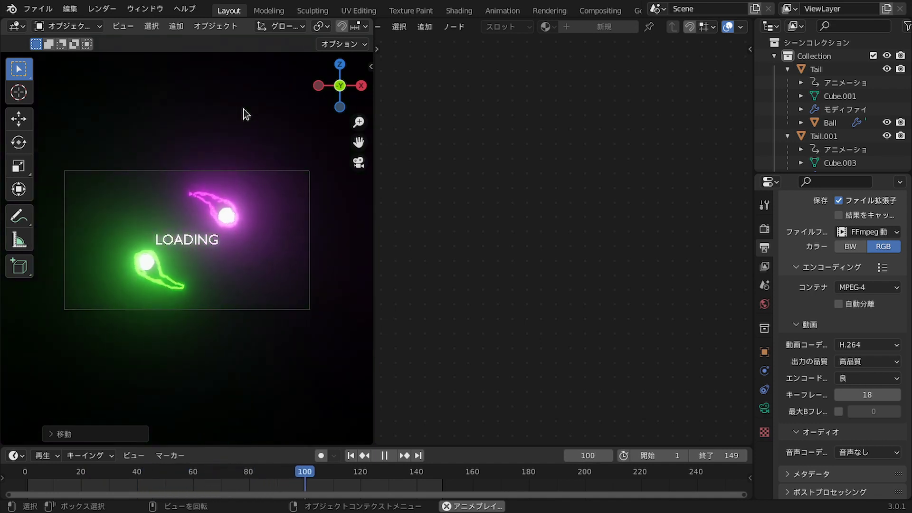
left_click(113, 12)
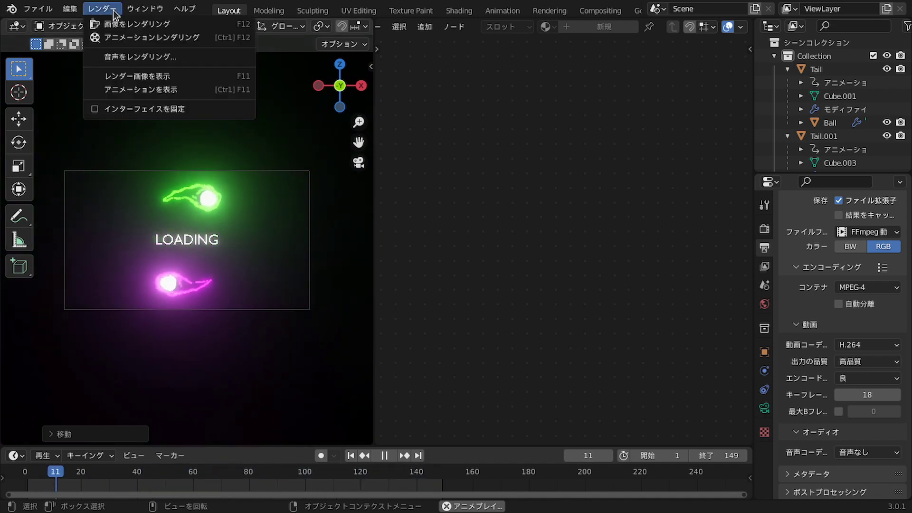
left_click(136, 38)
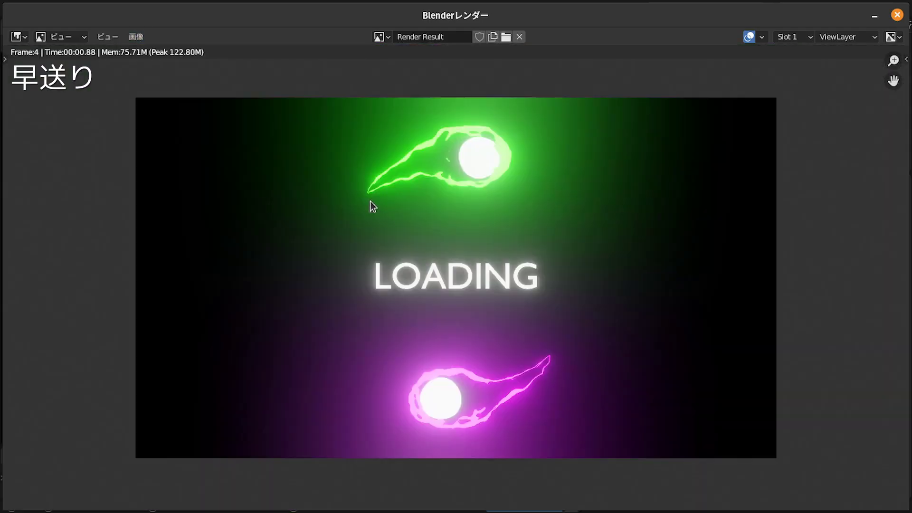